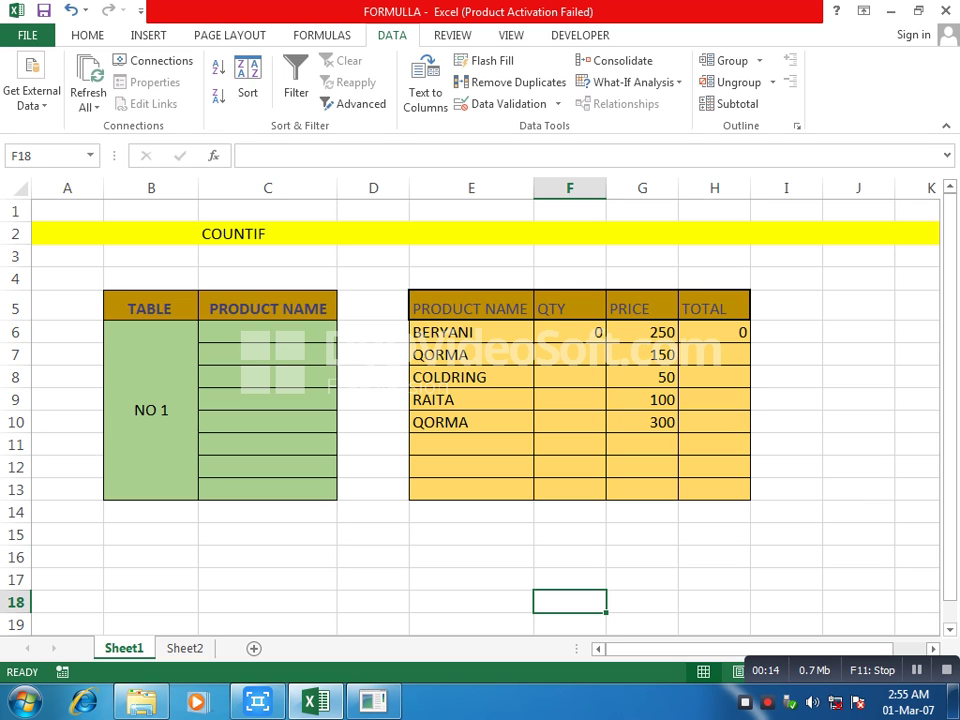
Examine the table order list, the product price table and the COUNTIF formula in the first QTY cell
drag(150, 308, 268, 489)
drag(470, 308, 642, 444)
click(714, 489)
drag(642, 556, 642, 534)
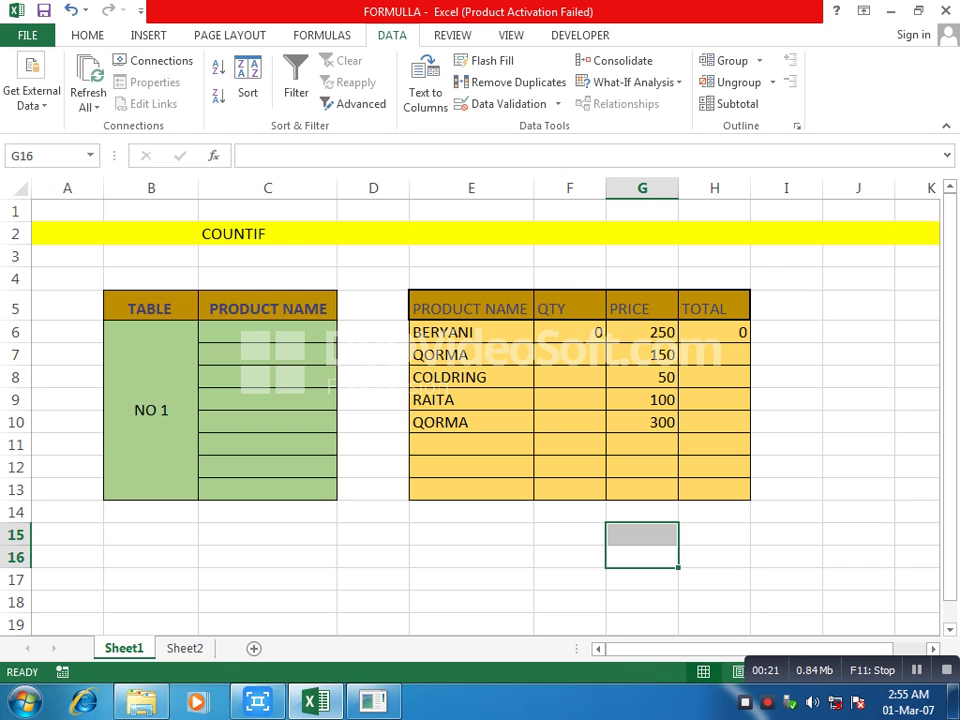
drag(470, 332, 470, 422)
click(570, 332)
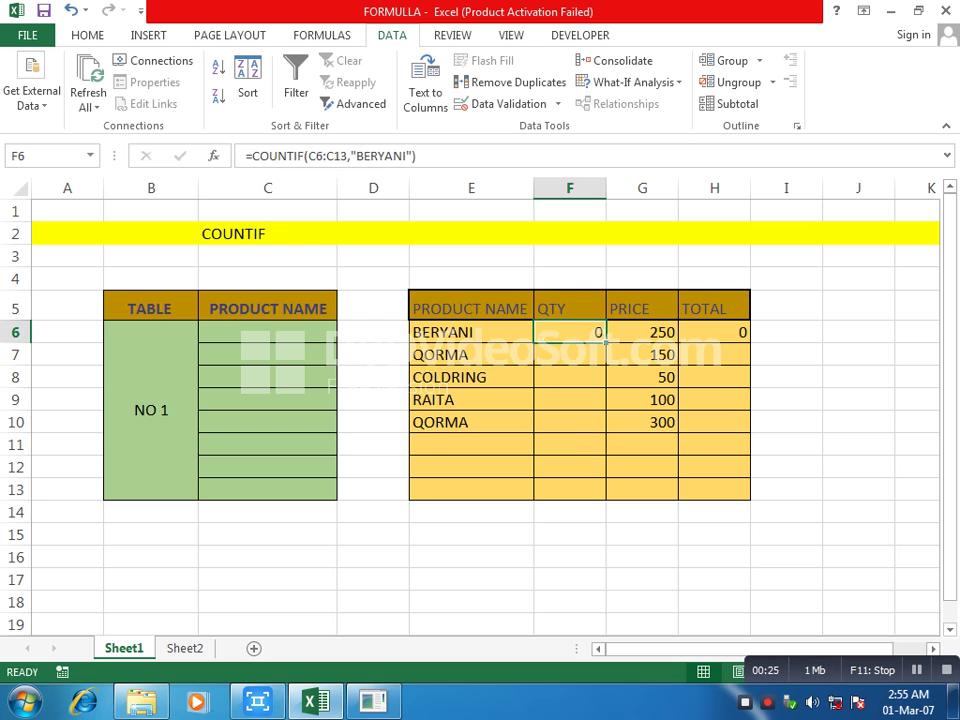
Remove the list restriction from C6:C13 by setting its data validation to allow any value
click(268, 332)
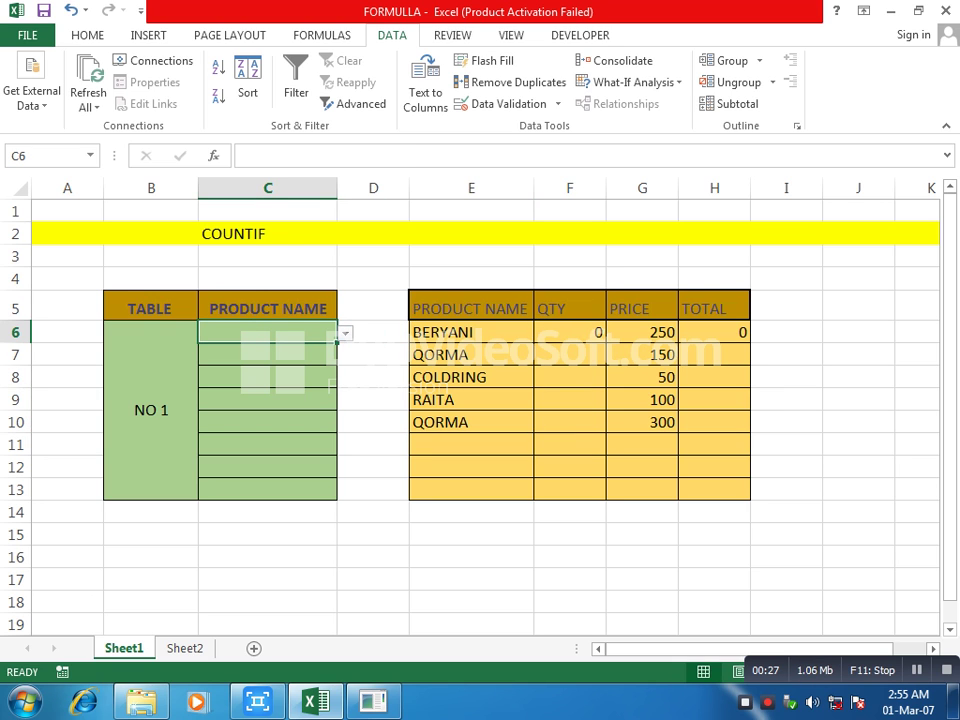
drag(268, 332, 268, 489)
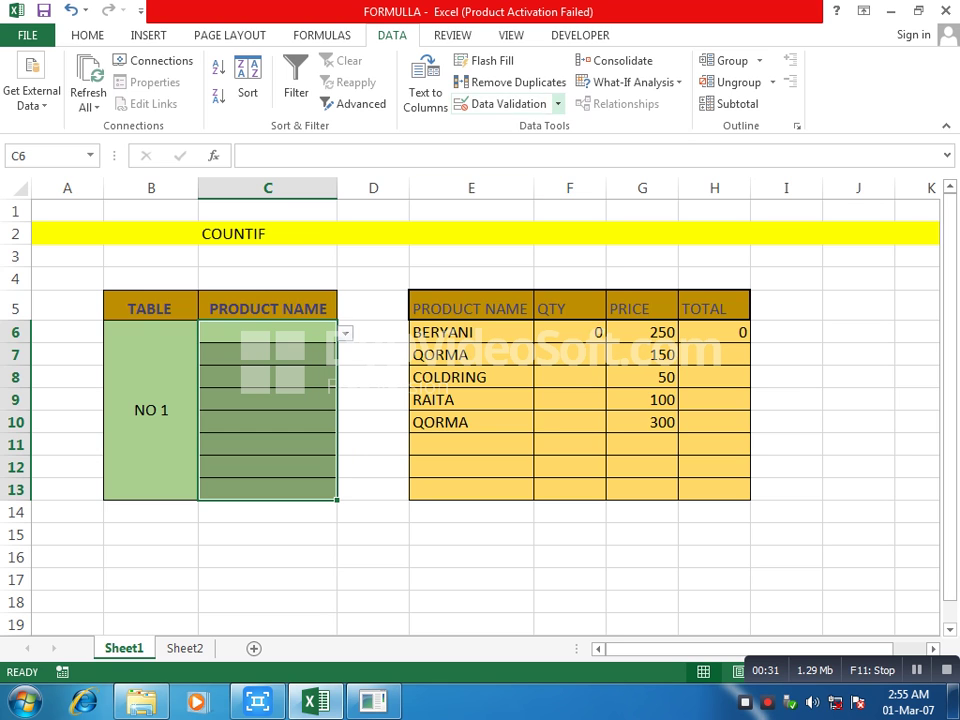
click(557, 104)
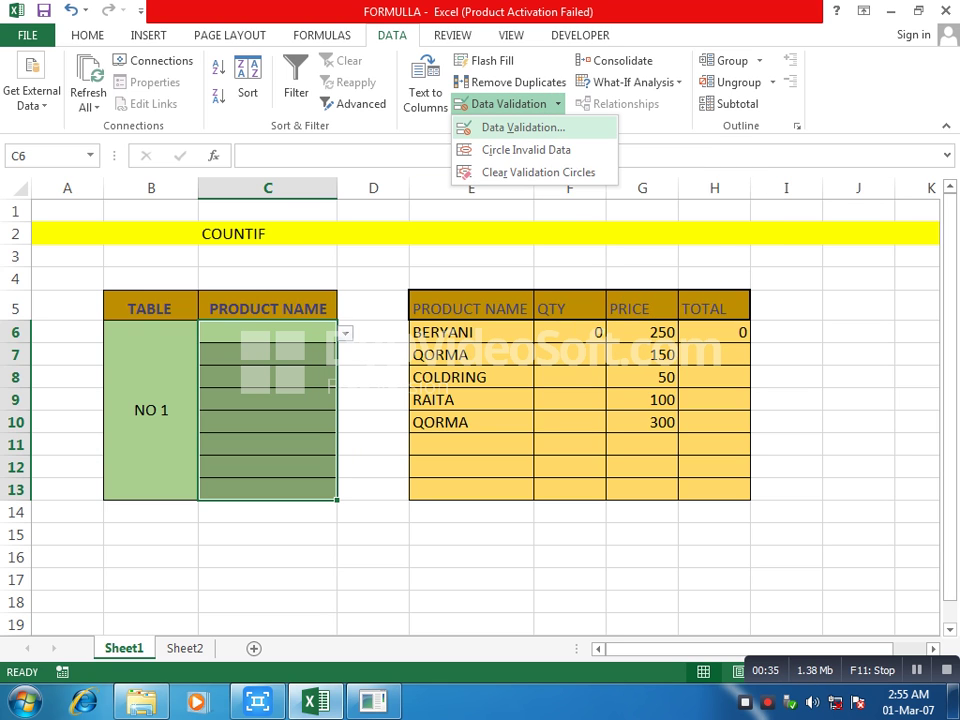
click(515, 127)
drag(720, 261, 610, 260)
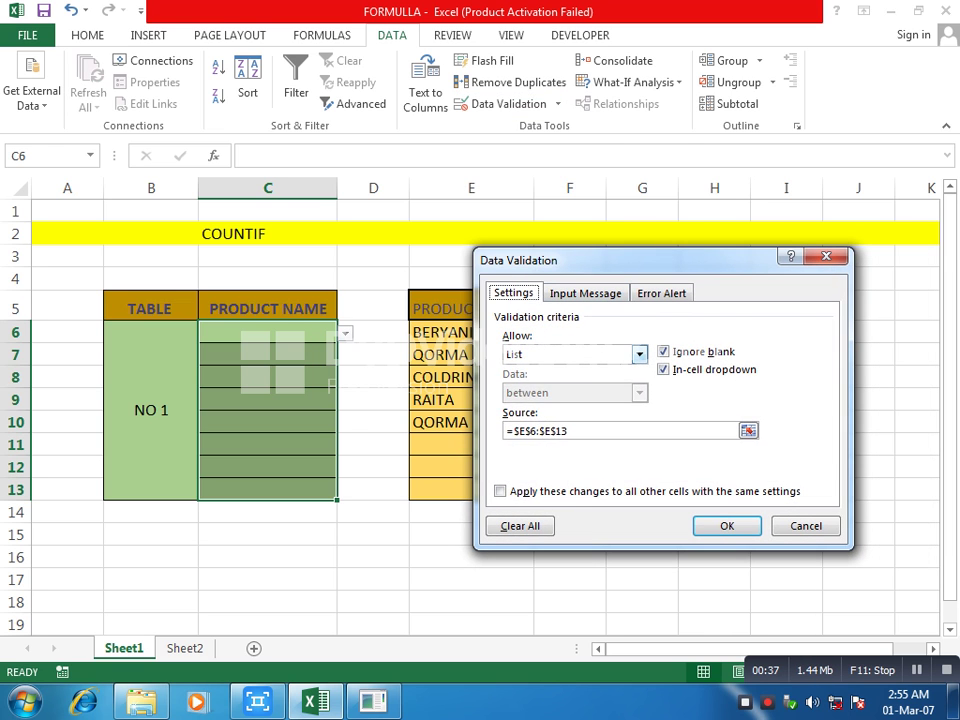
click(640, 354)
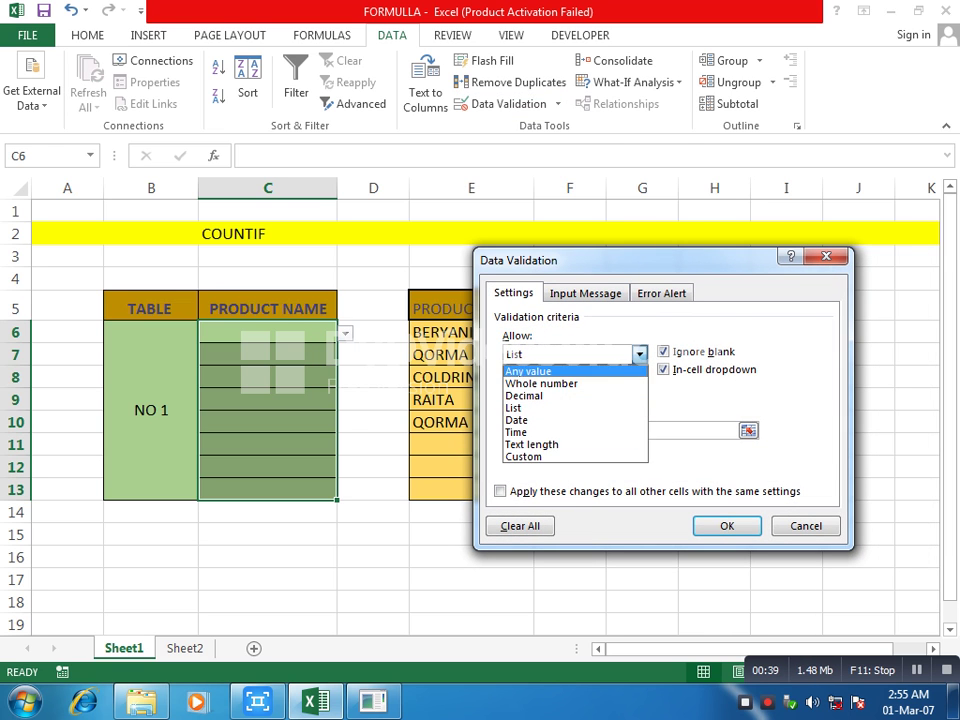
click(528, 371)
click(727, 526)
Add list data validation to cell C6 with =$E$6:$E$13 as the source
drag(432, 580, 392, 558)
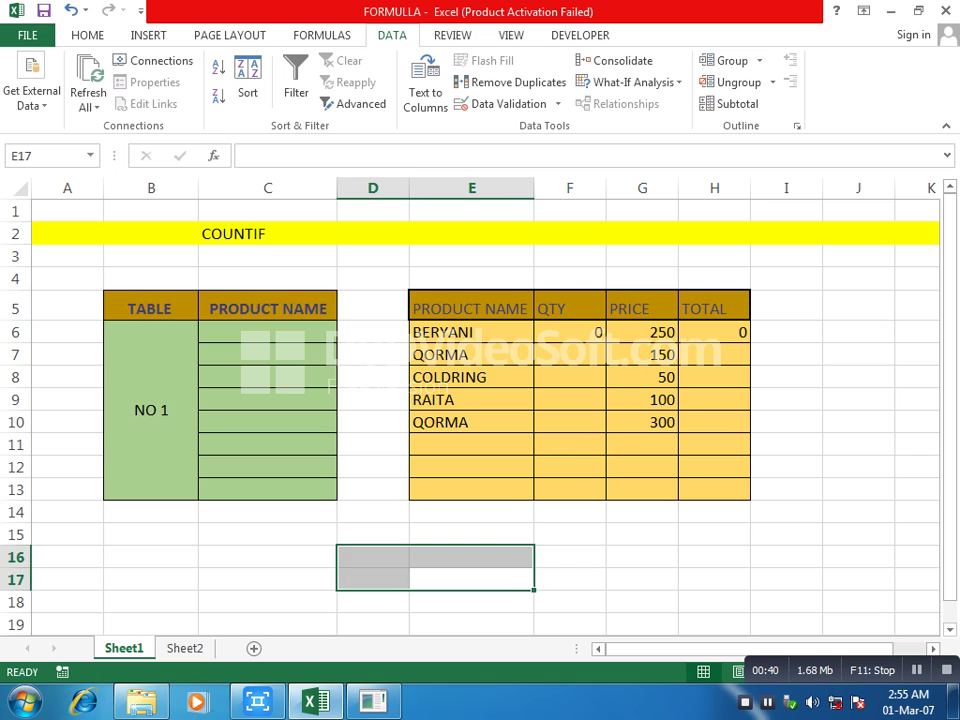
click(373, 306)
click(268, 332)
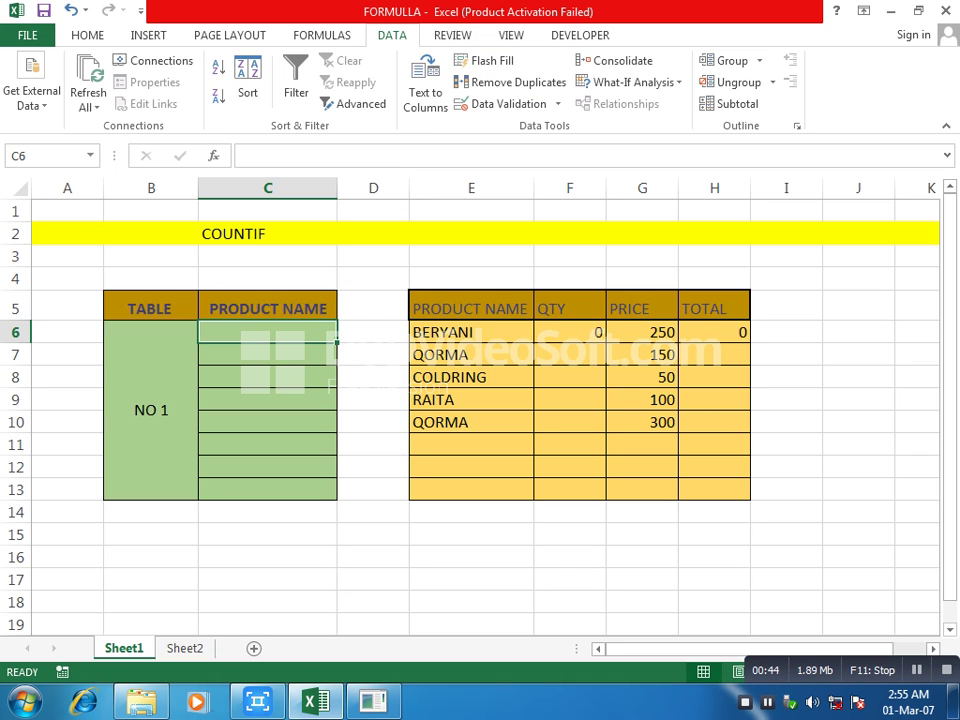
click(557, 104)
click(521, 126)
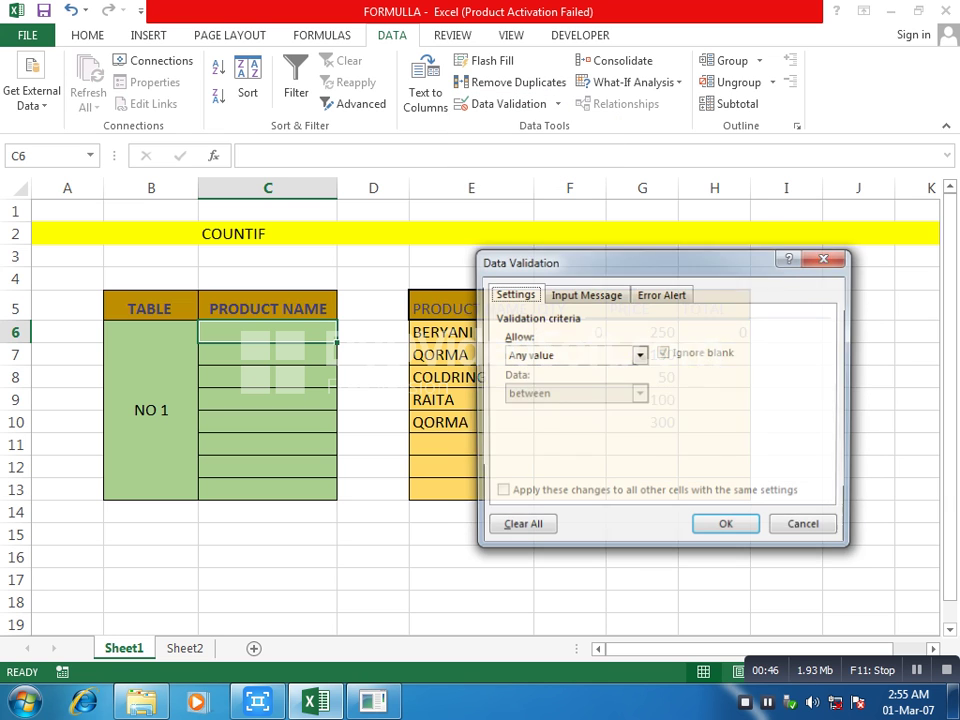
click(639, 355)
click(525, 407)
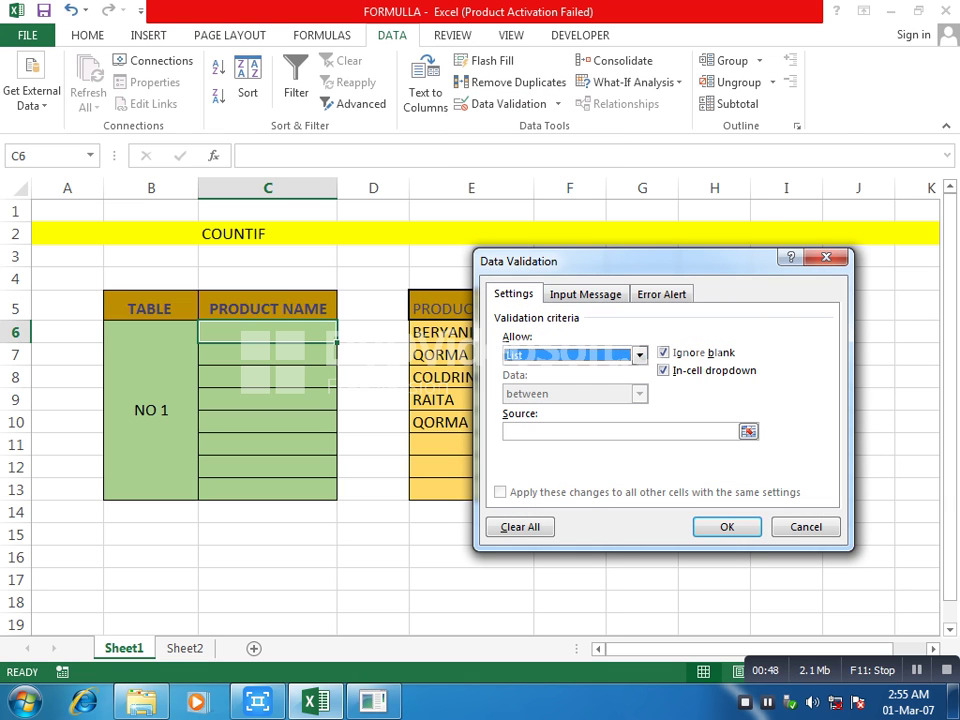
drag(560, 261, 126, 74)
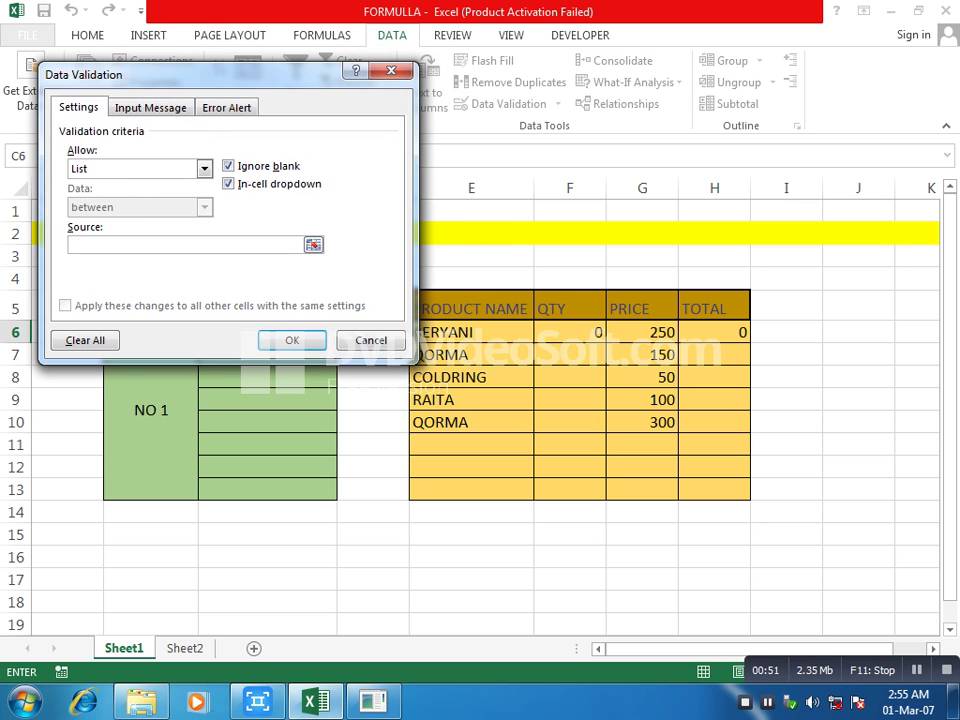
click(126, 245)
drag(425, 332, 440, 490)
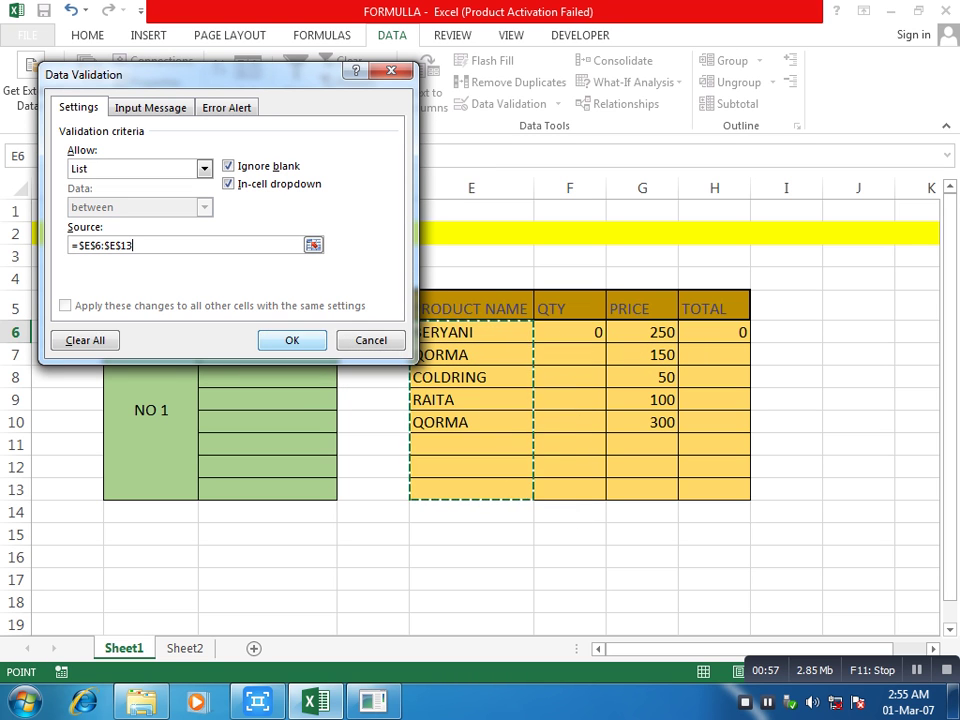
key(Return)
click(471, 534)
Try the product list in C6 by choosing QORMA and then replacing it with RAITA
click(268, 332)
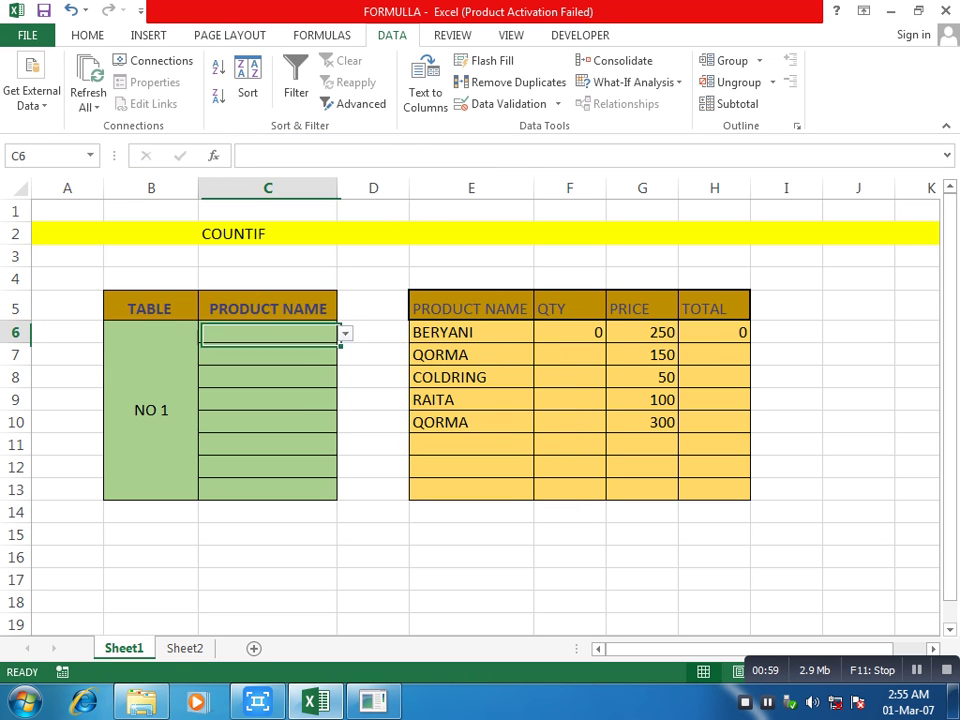
drag(460, 332, 460, 467)
click(268, 332)
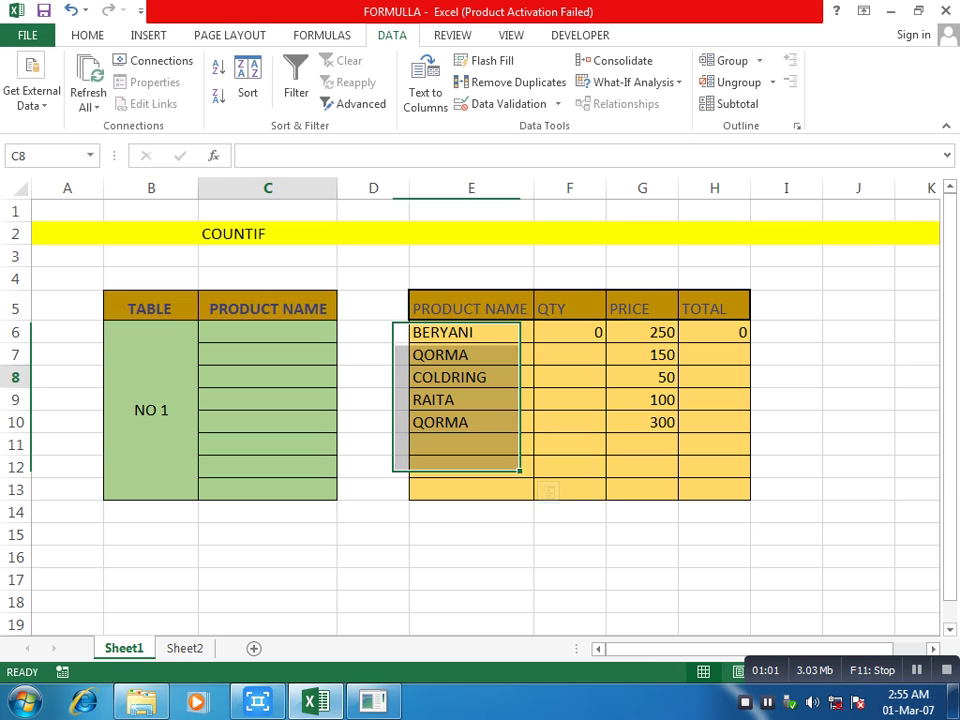
click(345, 333)
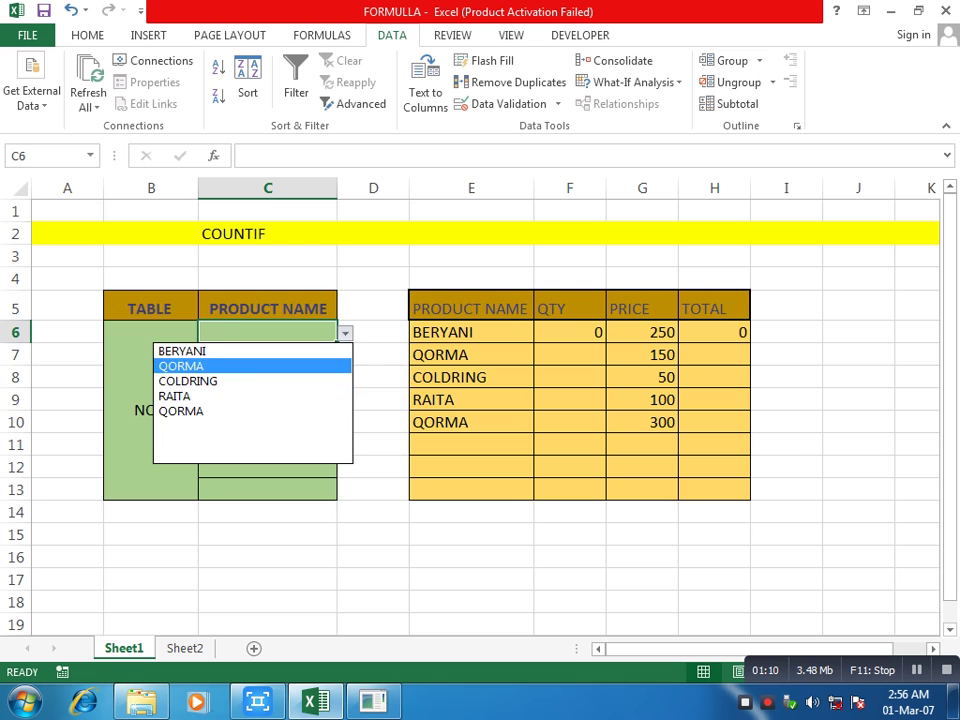
click(181, 366)
click(345, 332)
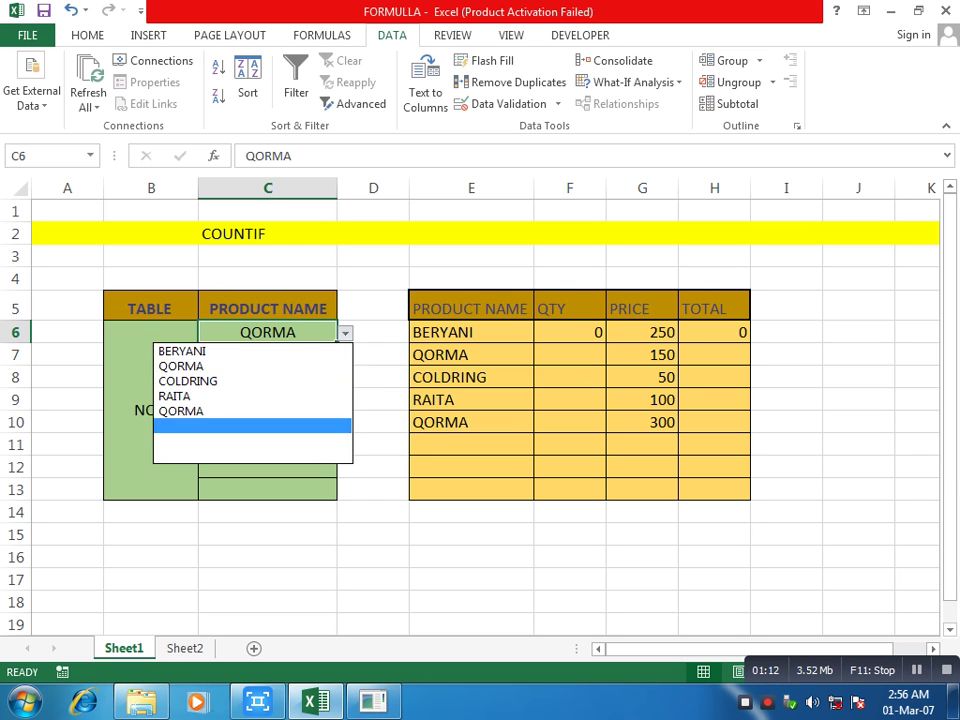
click(181, 396)
click(345, 332)
click(181, 396)
Fill the RAITA entry and its validation list from C6 down through C7:C13
click(267, 444)
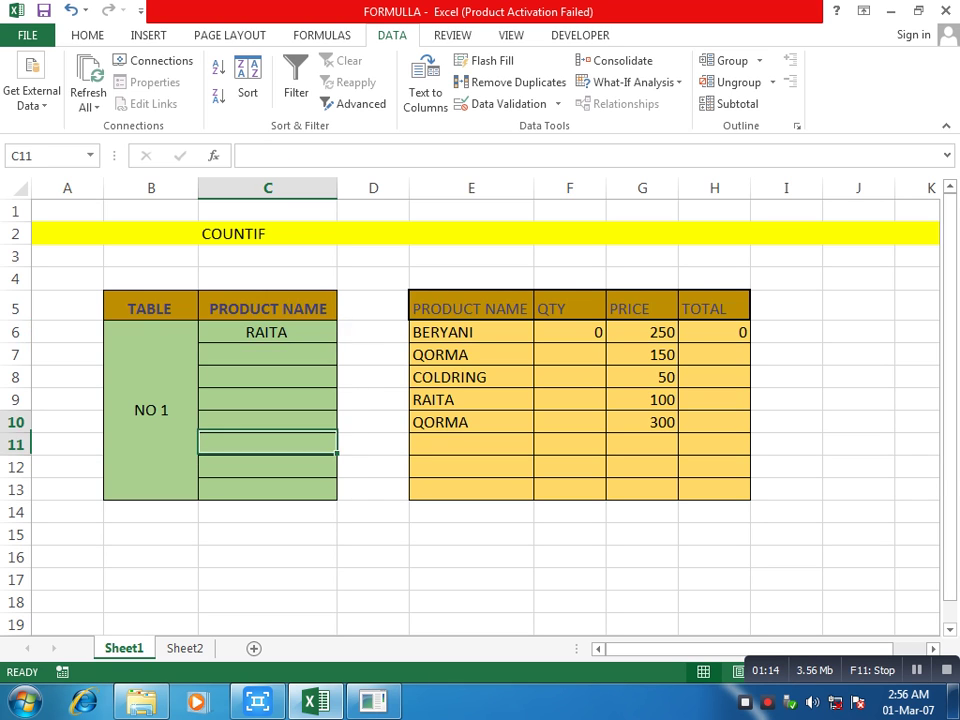
click(267, 354)
key(ctrl+d)
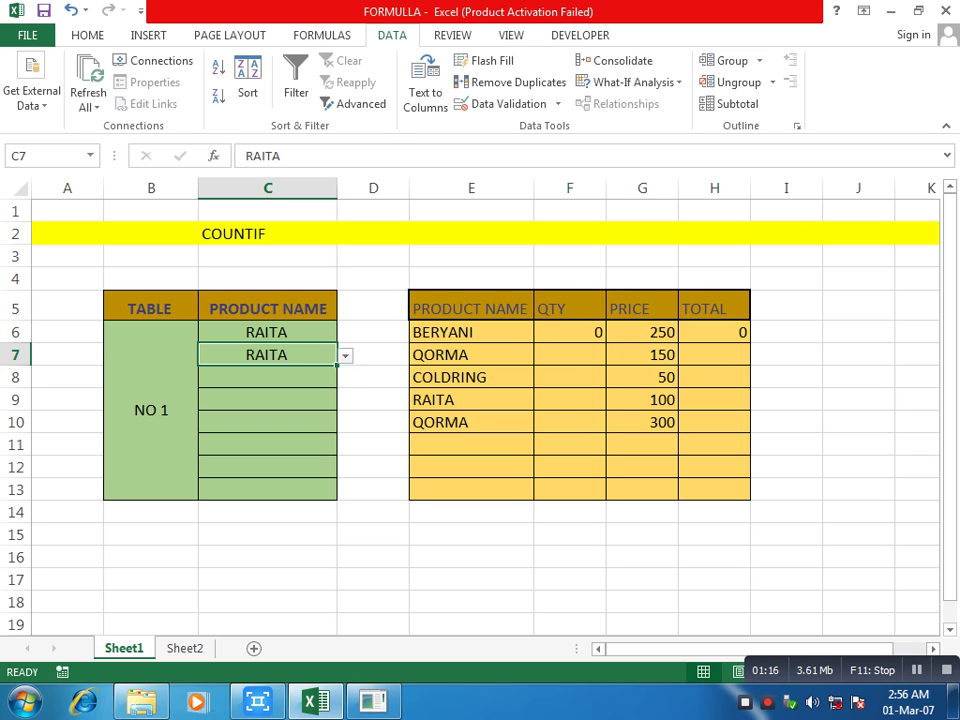
click(267, 377)
key(ctrl+d)
click(267, 399)
key(ctrl+d)
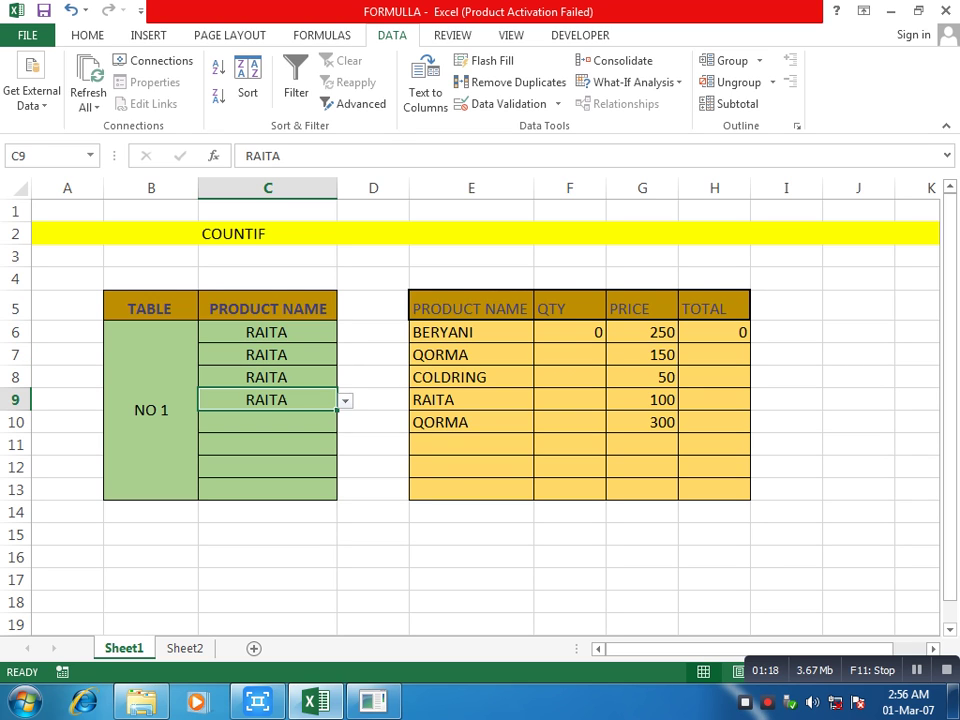
click(267, 422)
key(ctrl+d)
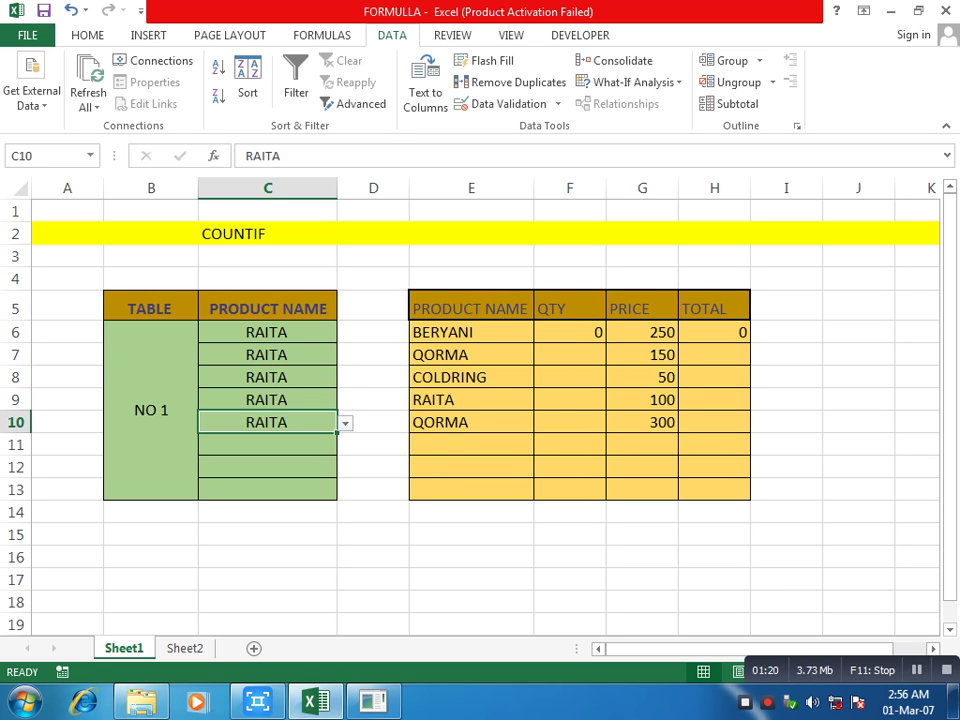
click(267, 444)
key(ctrl+d)
click(267, 467)
key(ctrl+d)
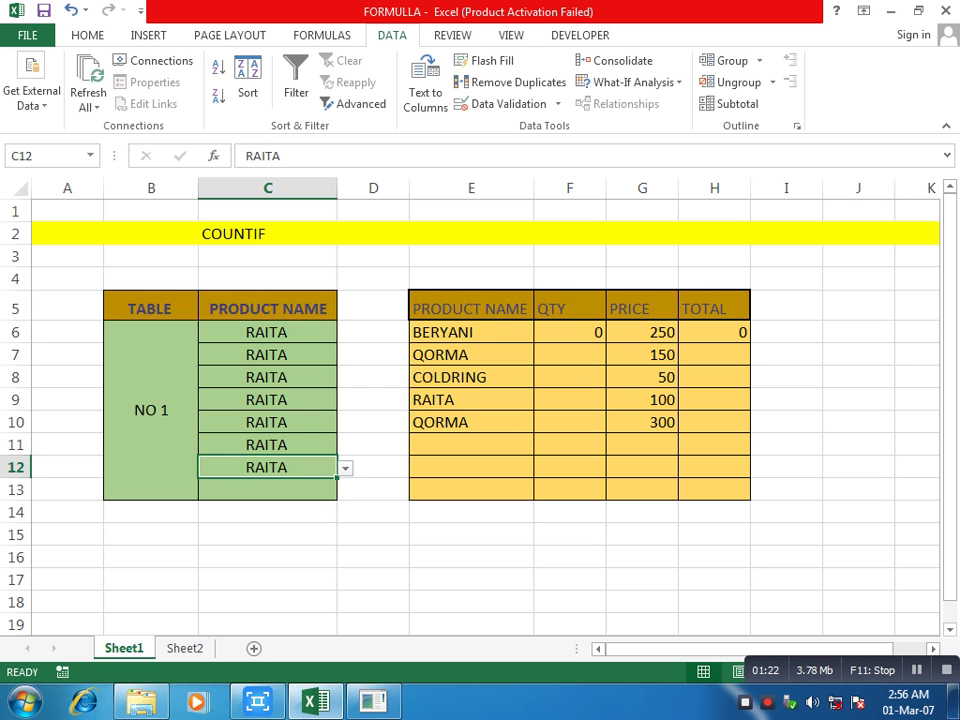
click(267, 489)
key(ctrl+d)
Replace the product in C6 with the blank entry from its validation list
key(Up)
key(Up)
key(Up)
key(Up)
key(Up)
key(Up)
key(Up)
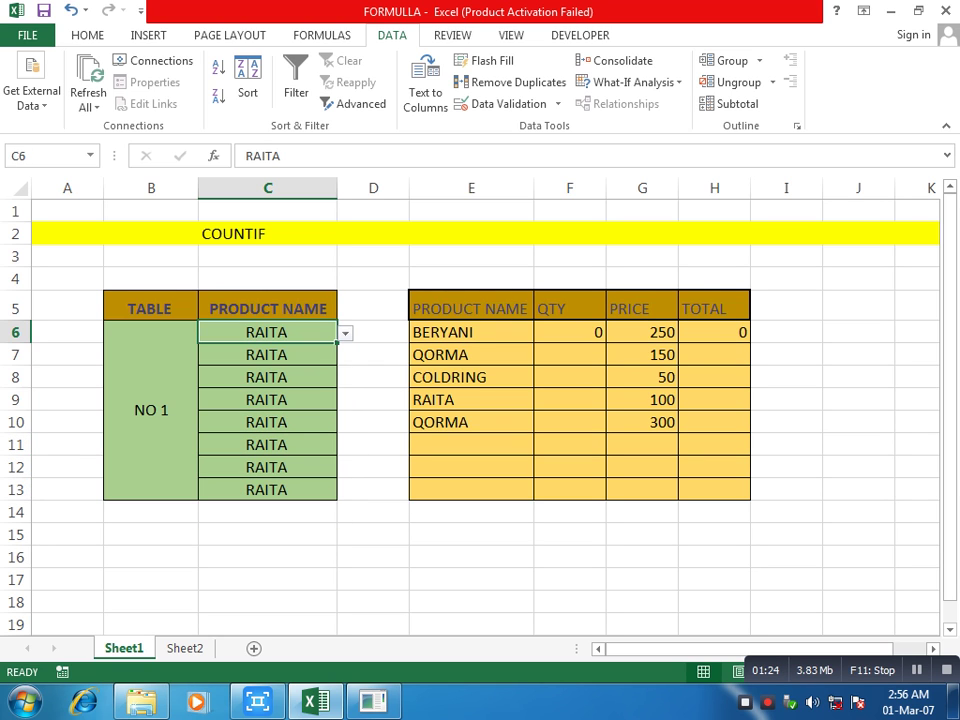
key(alt+Down)
key(Down)
key(Down)
key(Down)
key(Up)
key(Return)
key(Return)
key(alt+Down)
key(Escape)
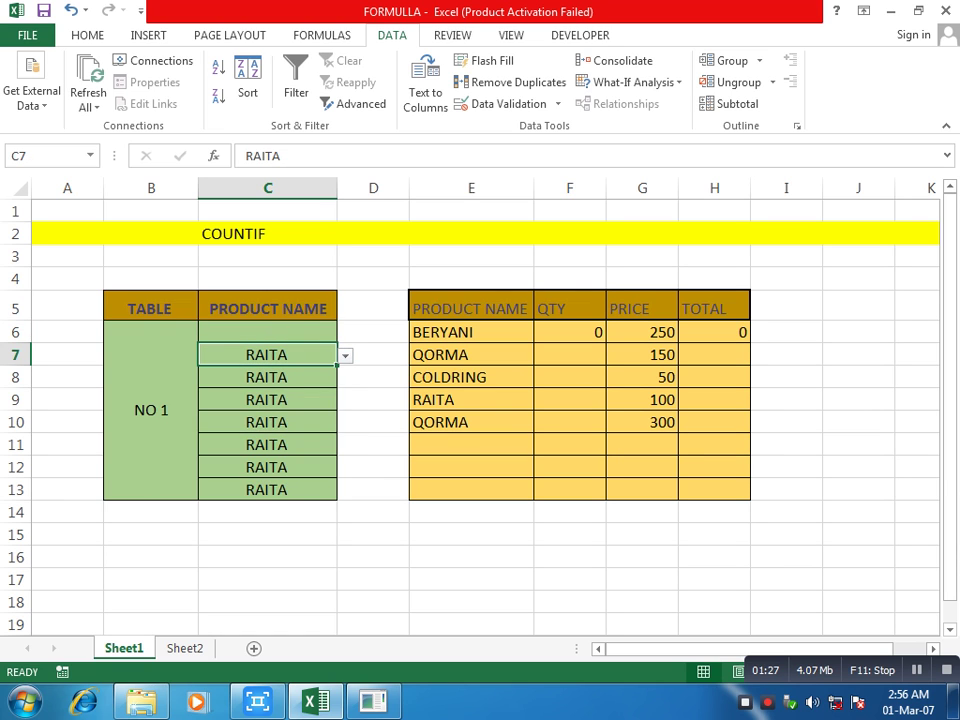
Replace RAITA in C7, C8 and C9 with the blank entry from their validation lists
key(alt+Down)
key(Down)
key(Down)
key(Down)
key(Return)
key(Return)
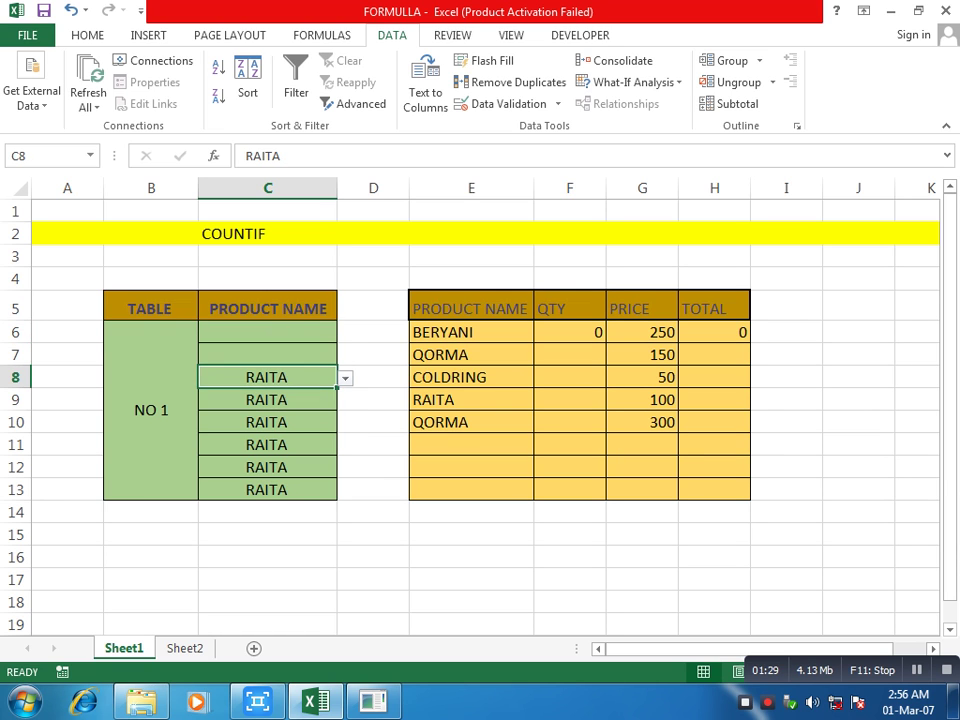
key(alt+Down)
key(Down)
key(Down)
key(Down)
key(Down)
key(Return)
key(Return)
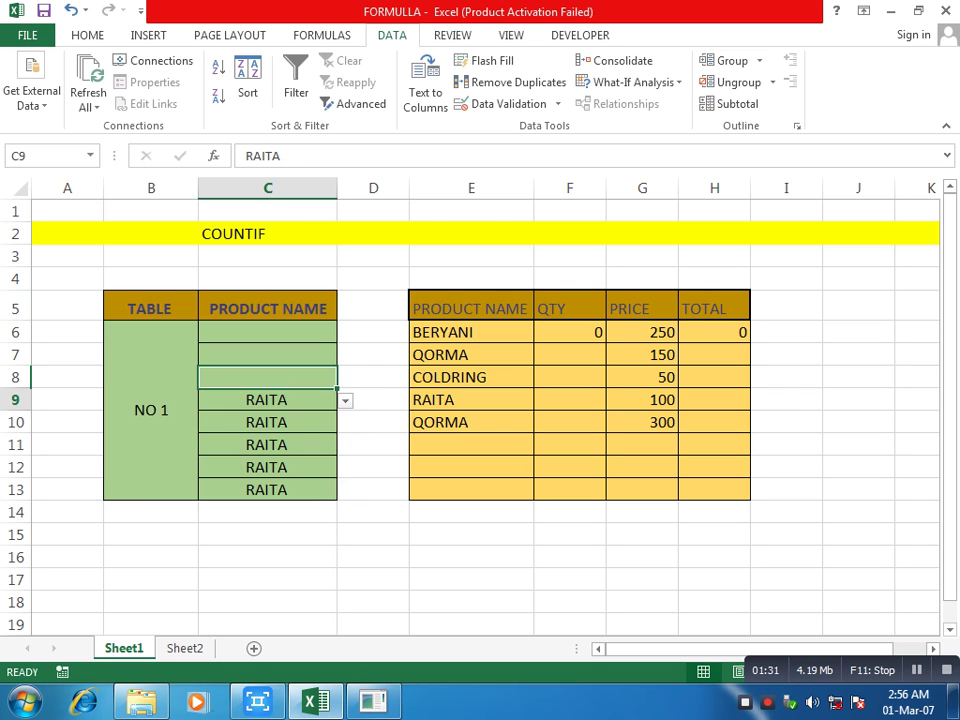
key(alt+Down)
key(Down)
key(Down)
key(Down)
key(Return)
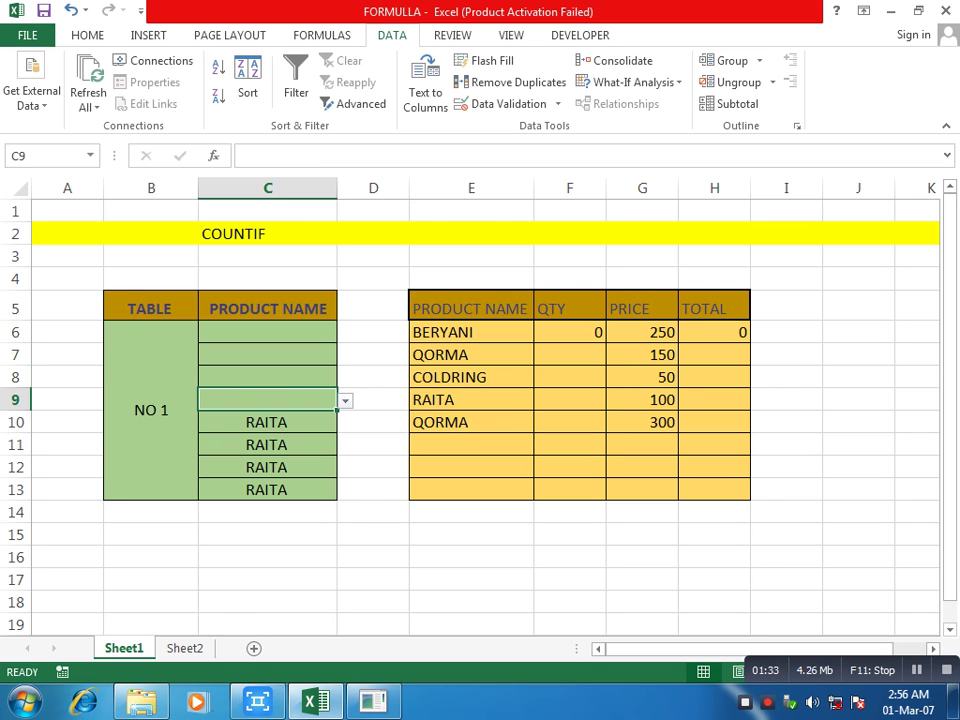
Replace RAITA in C10 and C11 with the blank entry from their validation lists
key(Down)
key(Down)
key(Up)
key(alt+Down)
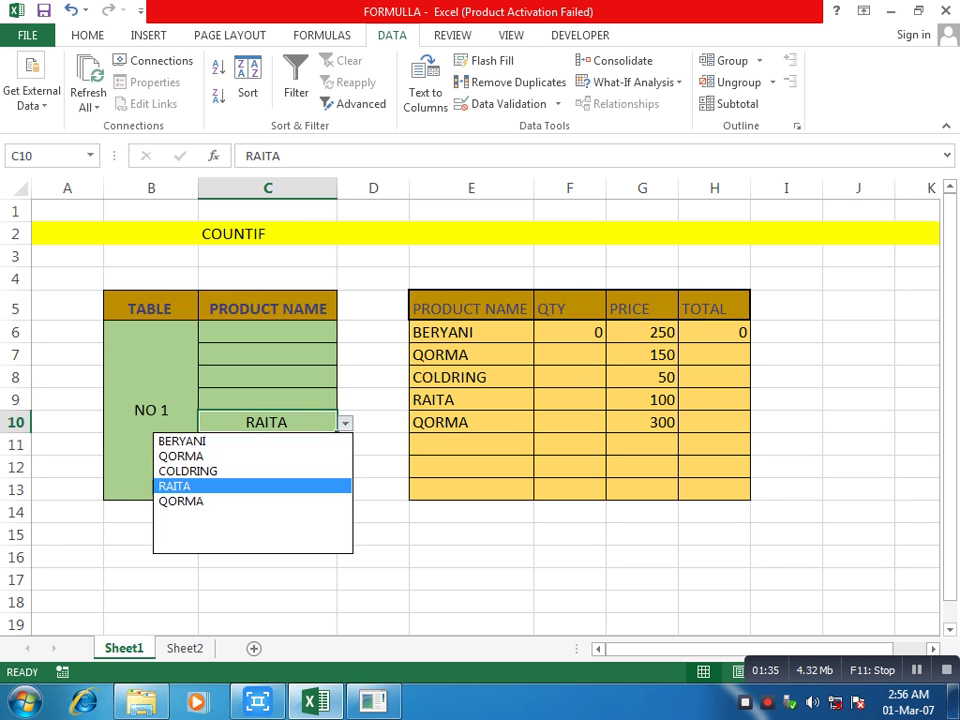
key(Down)
key(Down)
key(Down)
key(Return)
key(Down)
key(alt+Down)
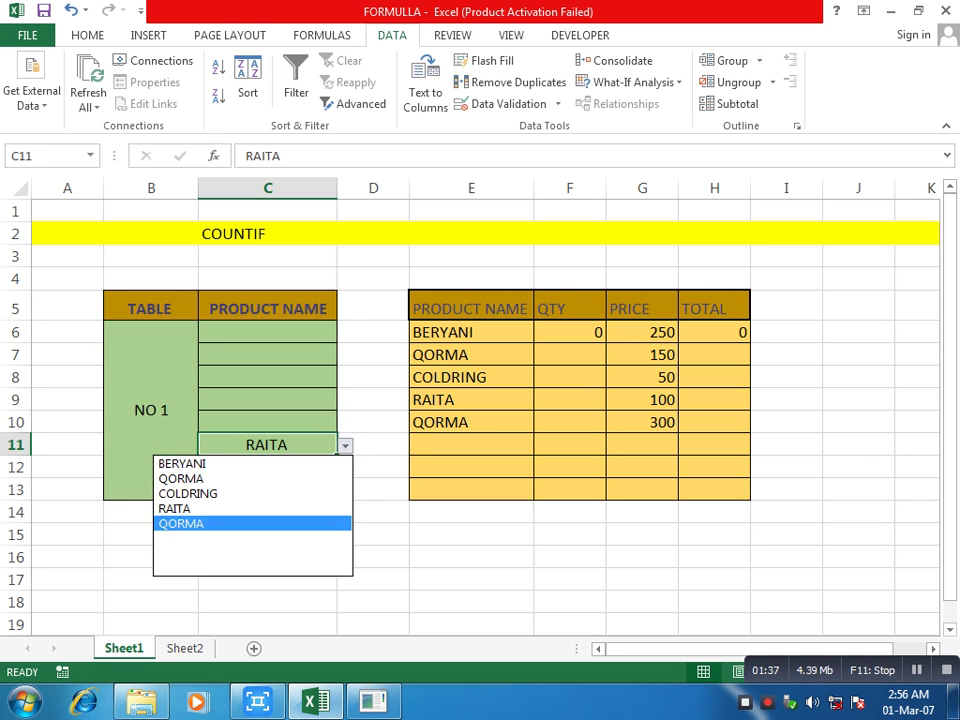
key(Down)
key(Return)
Choose BERYANI from the validation list in C12
key(Down)
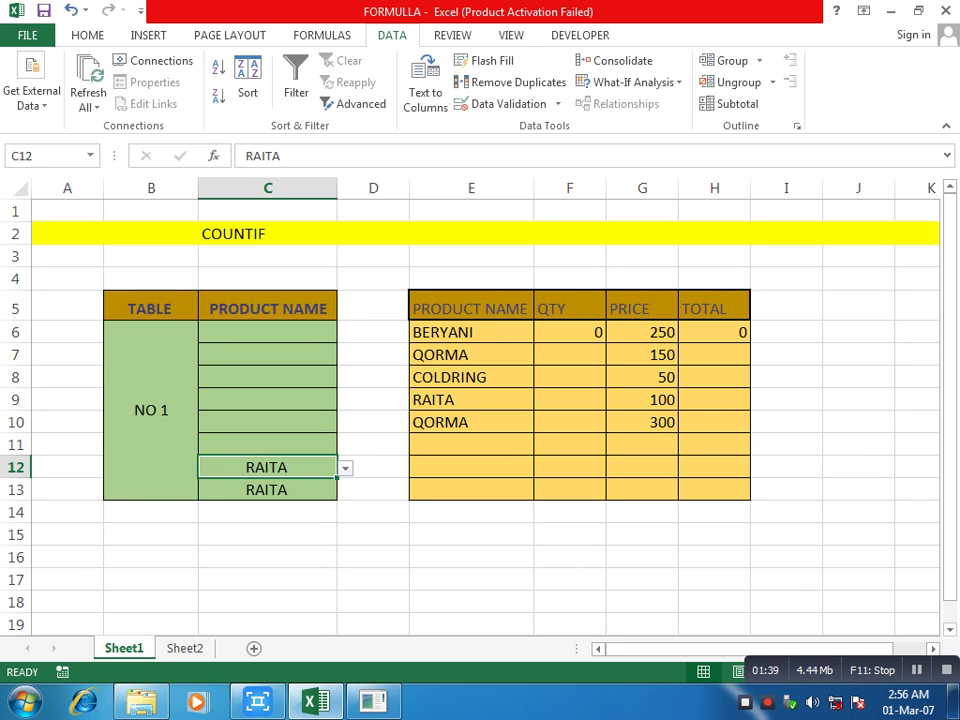
key(alt+Down)
key(Up)
key(Up)
key(Up)
key(Return)
Set C12 and C13 to the blank entry from their validation lists
key(alt+Down)
key(Down)
key(Down)
key(Down)
key(Down)
key(Down)
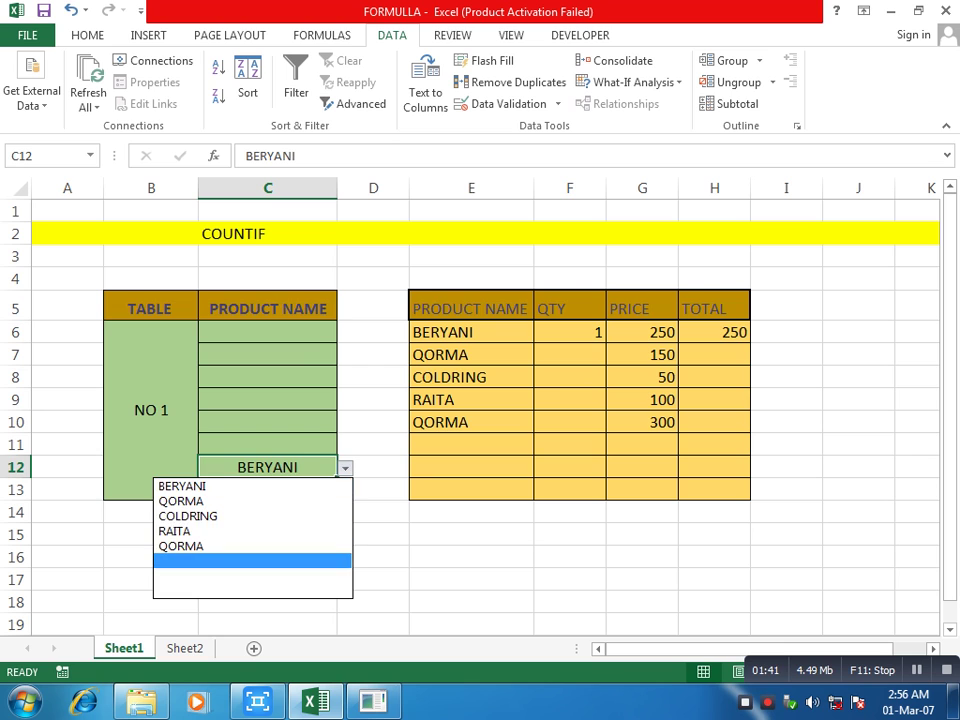
key(Return)
key(Down)
key(alt+Down)
key(Down)
key(Down)
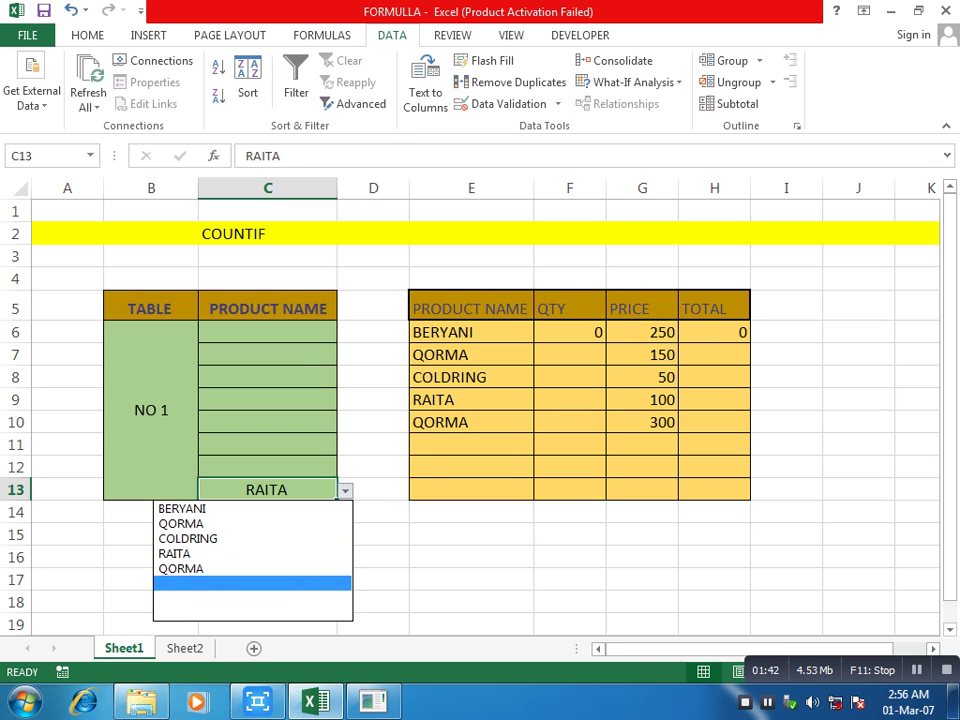
key(Return)
key(Up)
key(Up)
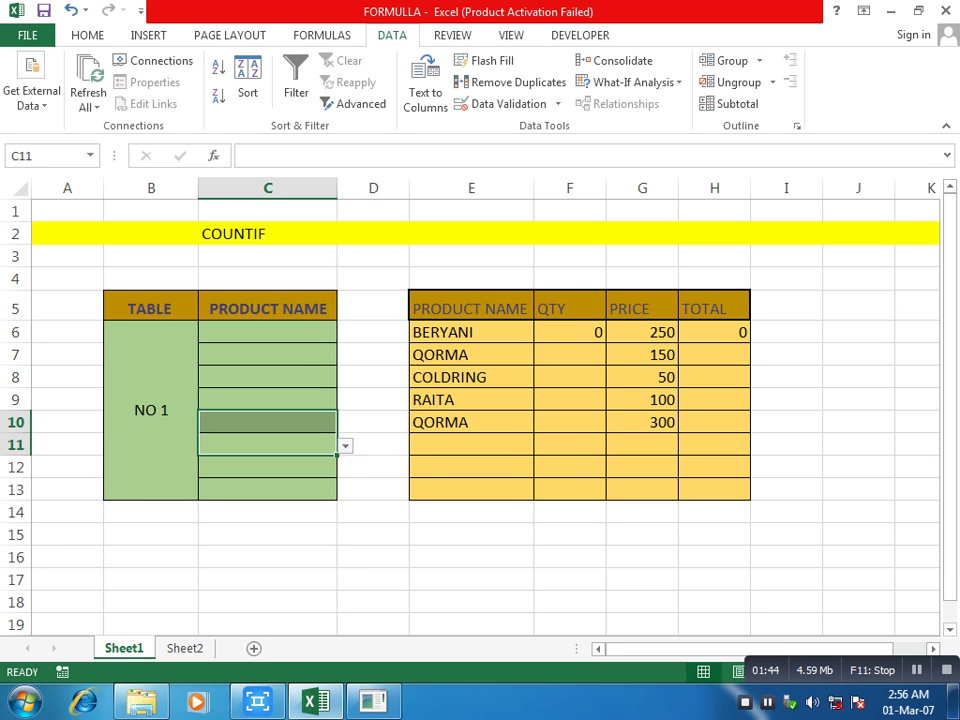
click(570, 377)
drag(570, 332, 570, 489)
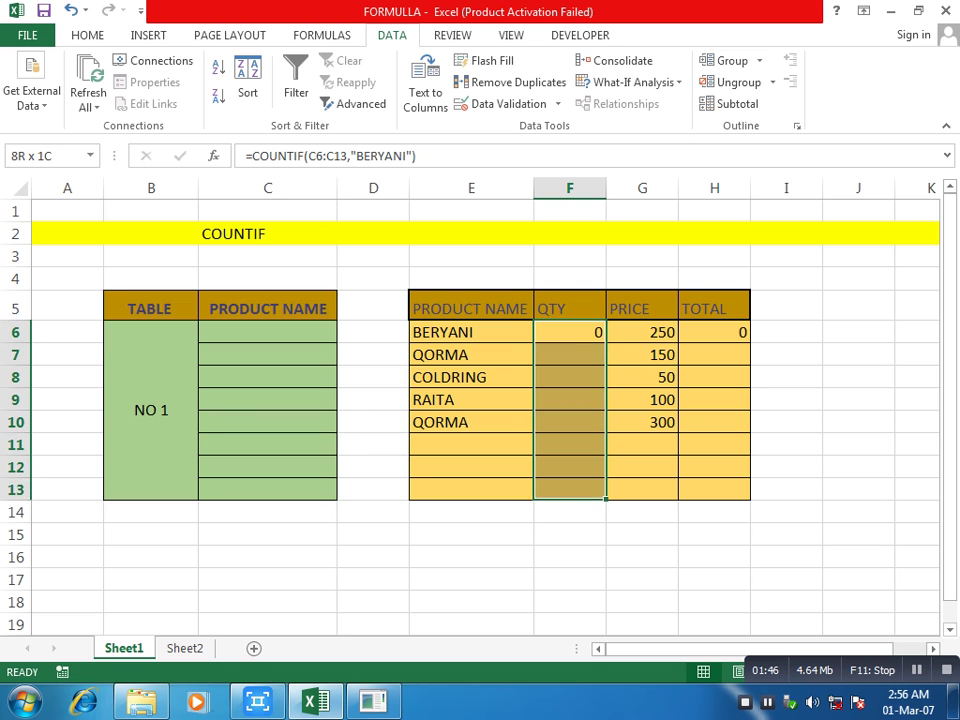
click(570, 422)
click(570, 332)
click(570, 377)
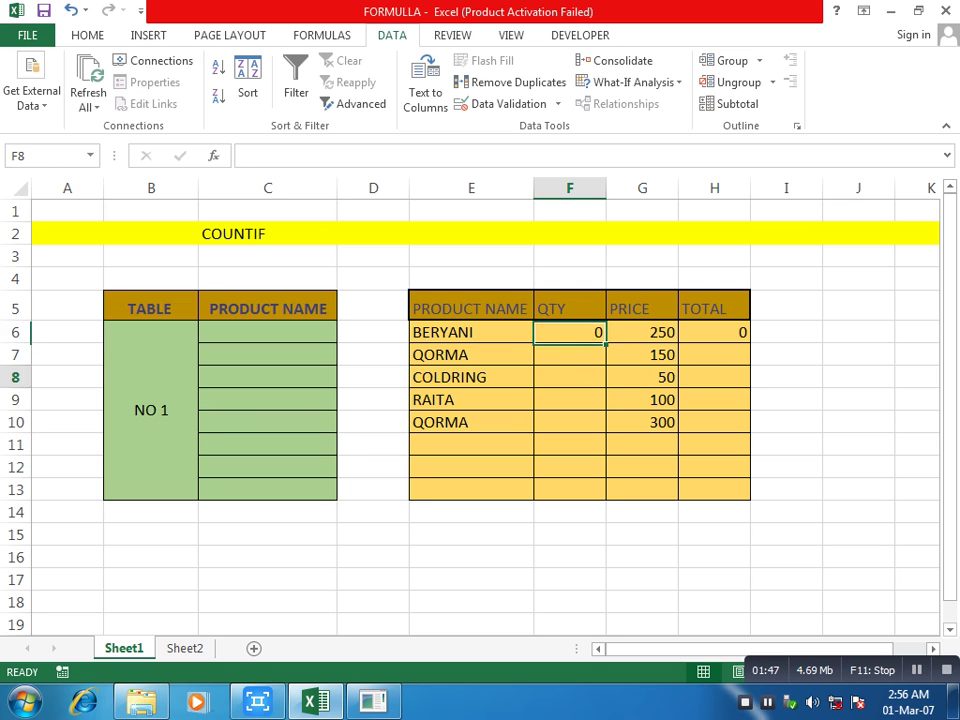
Clear the BERYANI quantity in F6 and copy the text BERYANI from inside cell E6
key(Delete)
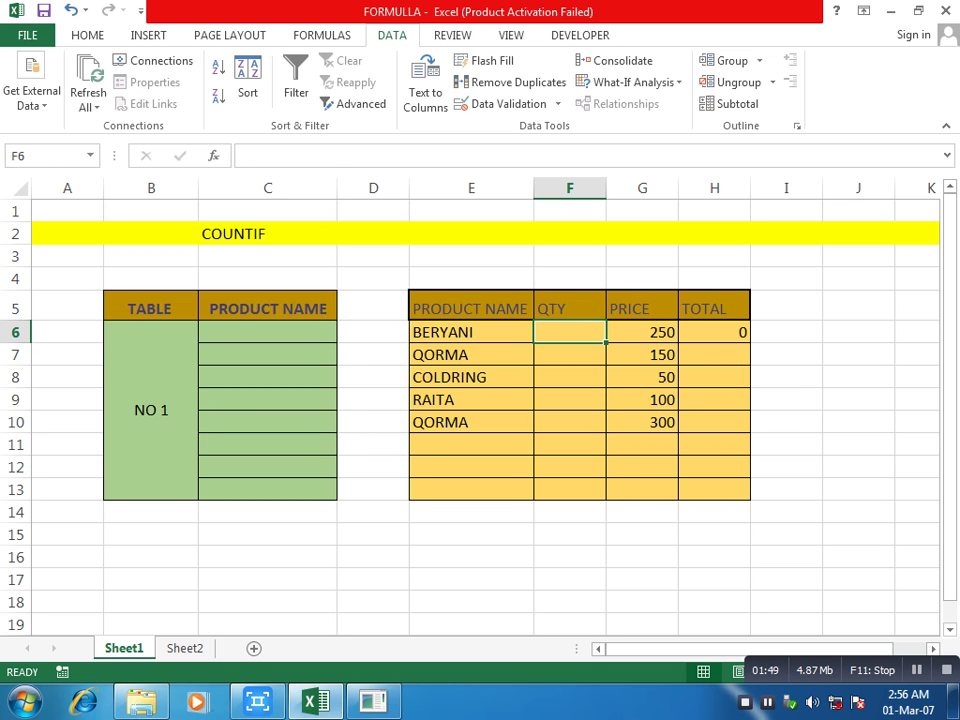
click(570, 354)
double_click(463, 332)
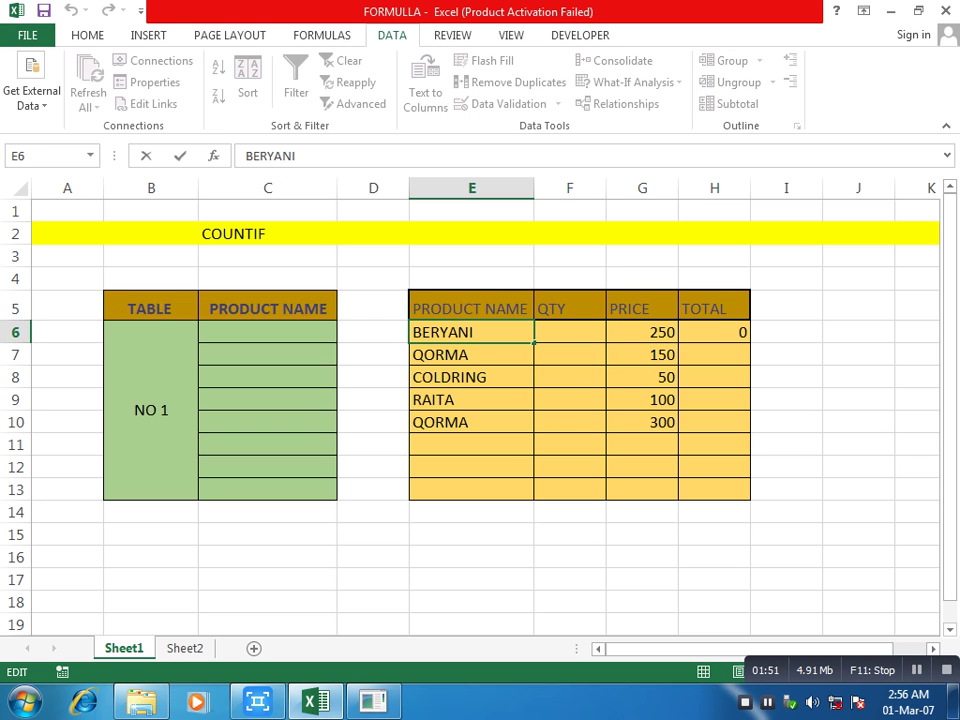
drag(473, 332, 412, 332)
right_click(435, 339)
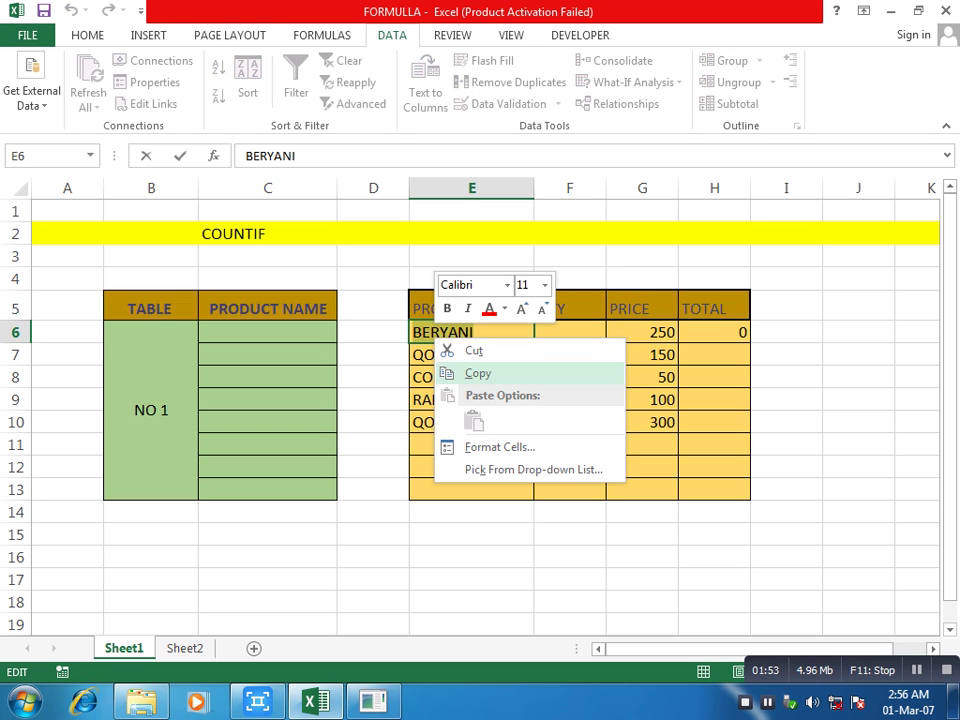
click(478, 373)
Start a COUNTIF formula in F6 with C6:C13 as its range
key(Tab)
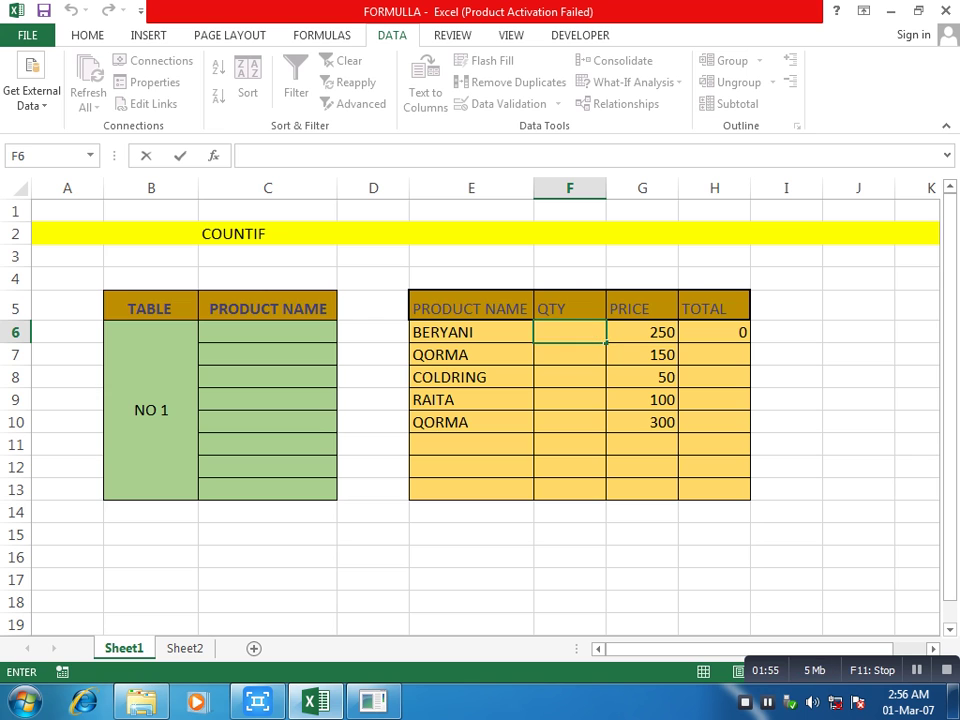
text(=c)
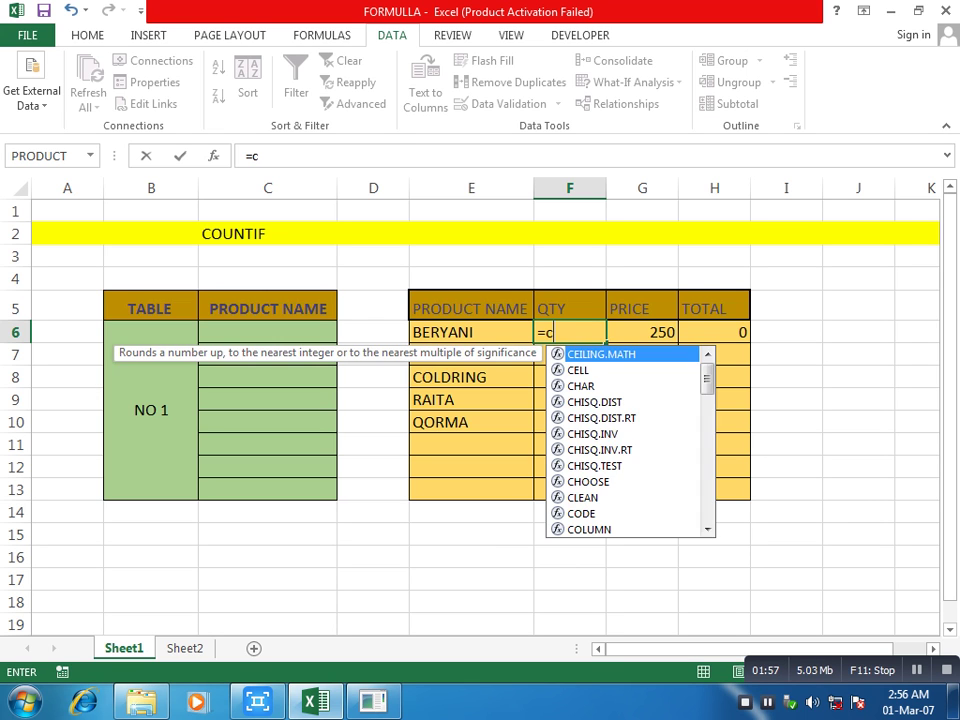
text(oun)
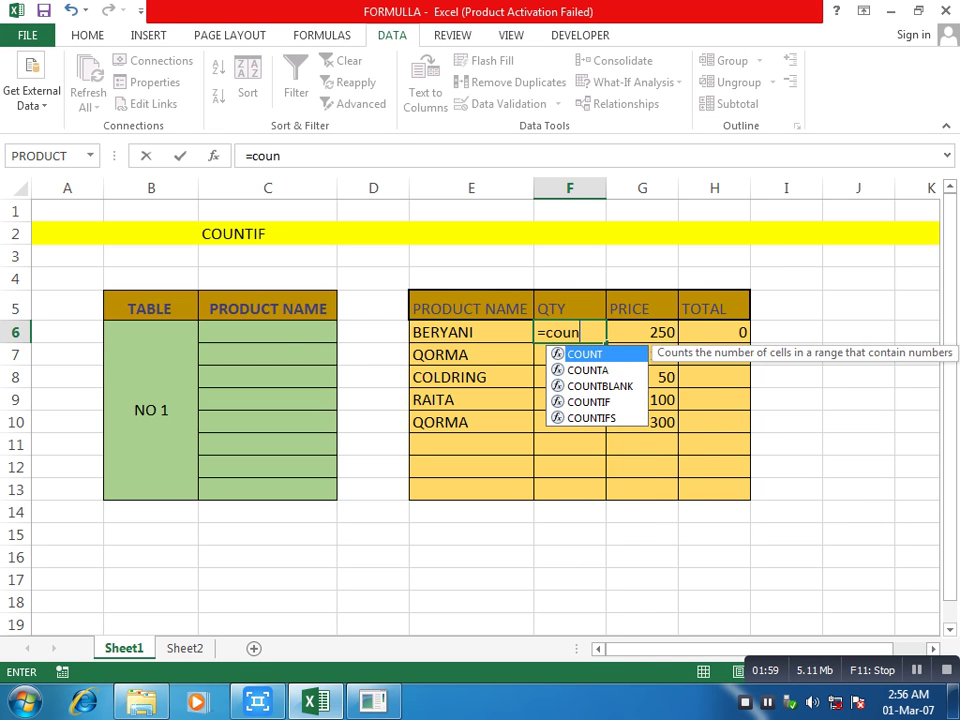
text(tif()
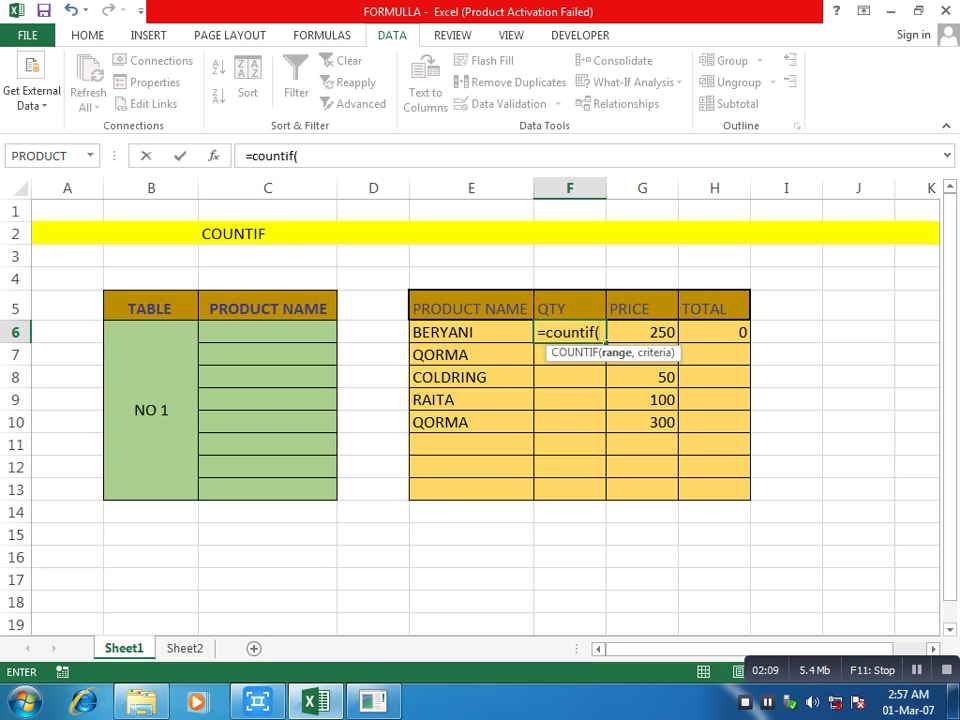
drag(300, 332, 320, 491)
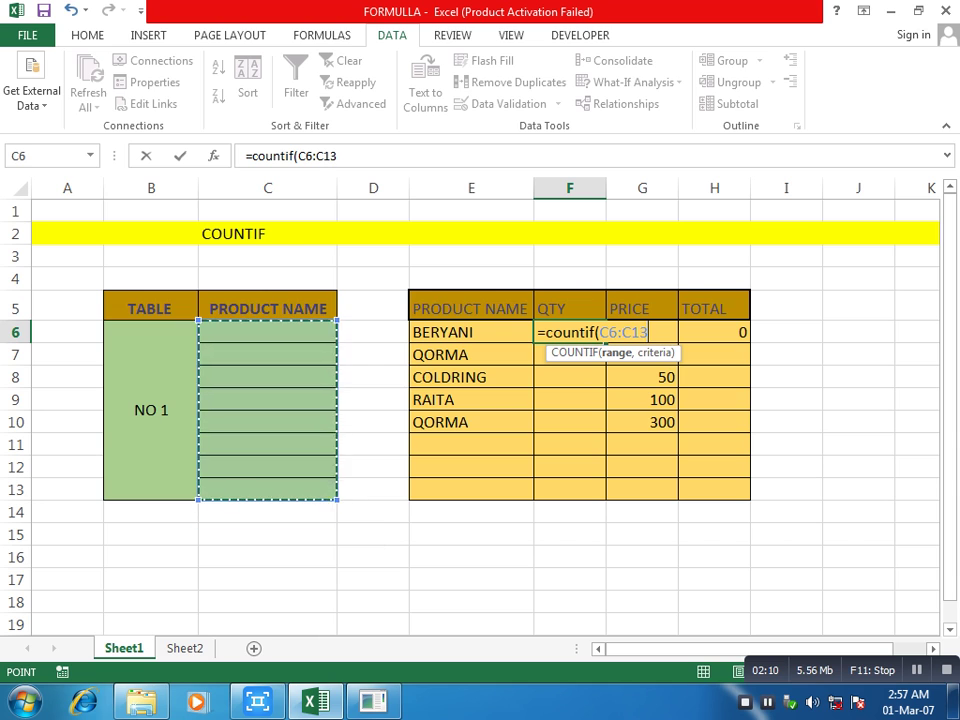
text(,)
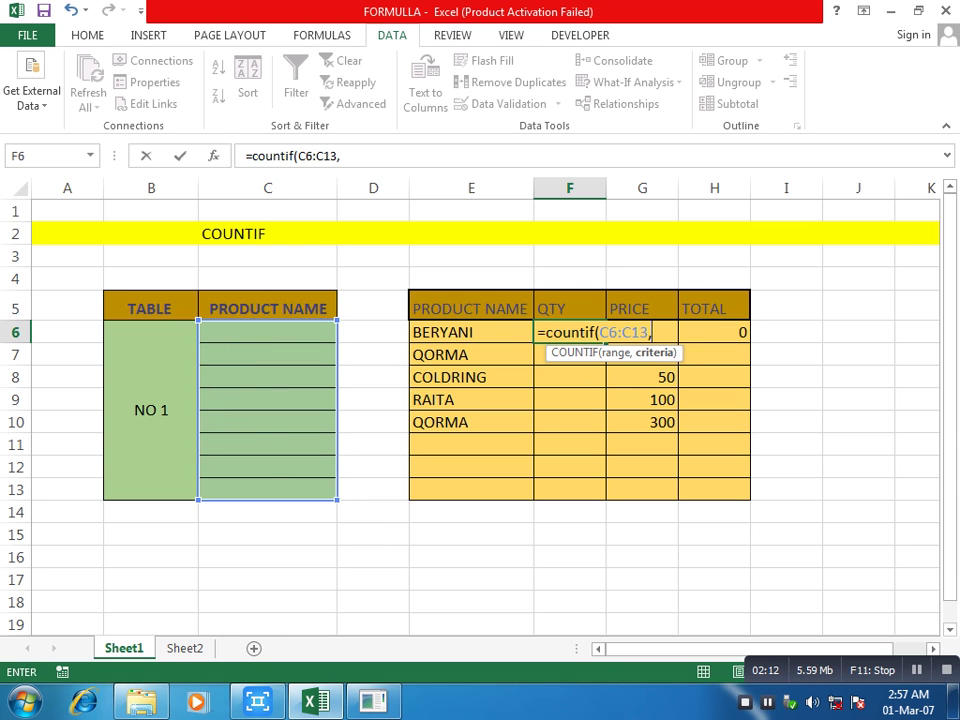
Complete the F6 formula with the quoted criterion "BERYANI" so it reads =COUNTIF(C6:C13,"BERYANI")
text(")
click(347, 156)
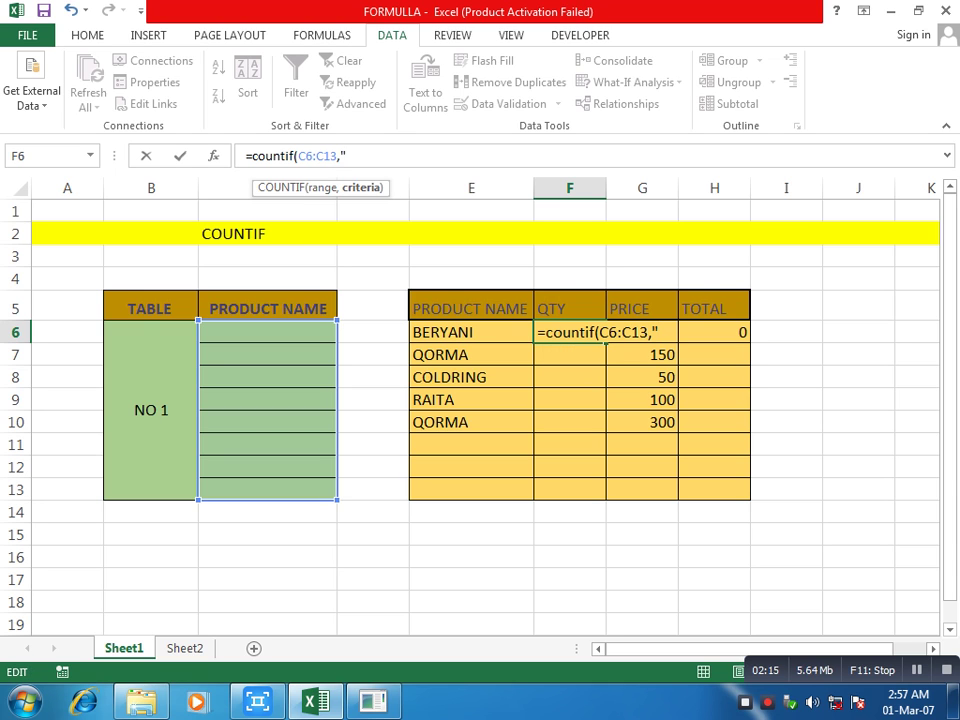
text(BERYANI)
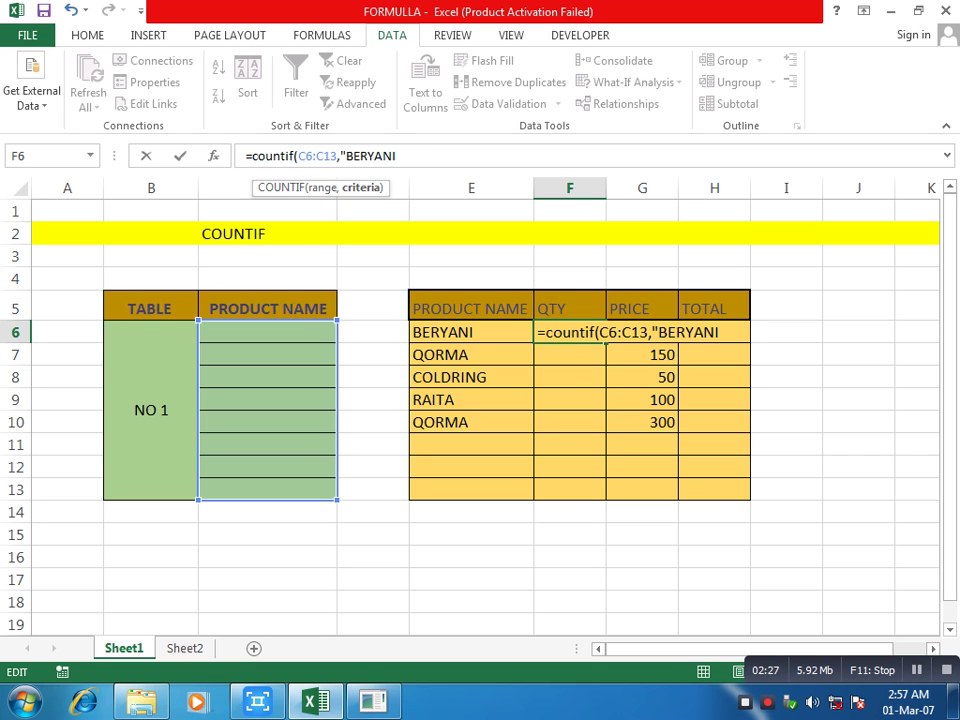
text("))
key(Delete)
text())
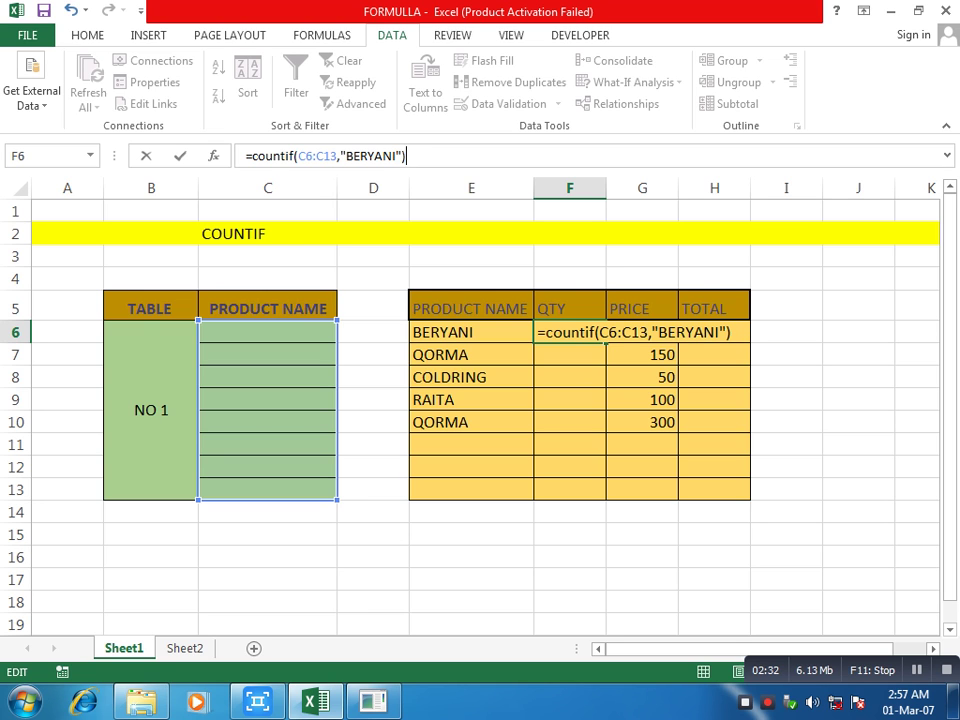
key(Return)
click(570, 332)
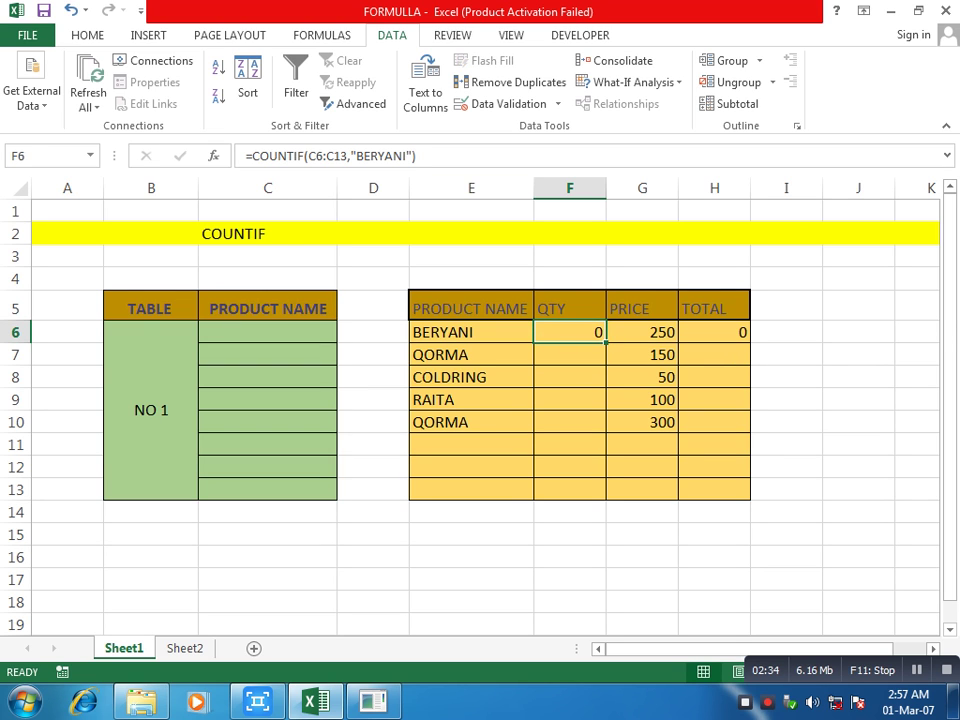
Choose COLDRING from the validation list in C6, and replace it with BERYANI
click(268, 332)
click(344, 333)
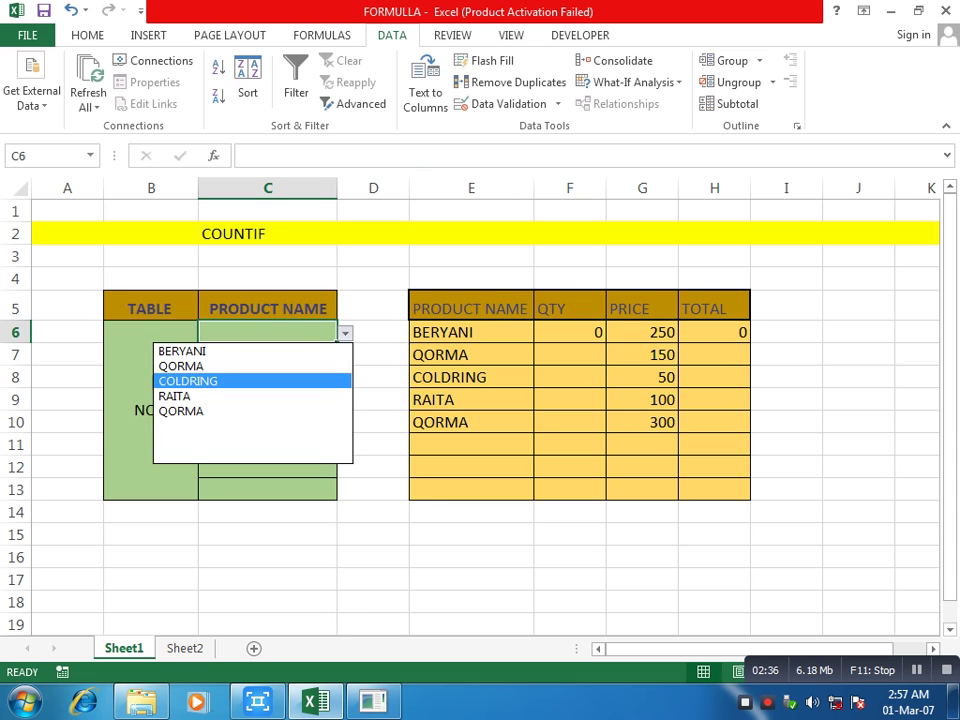
click(190, 379)
click(344, 333)
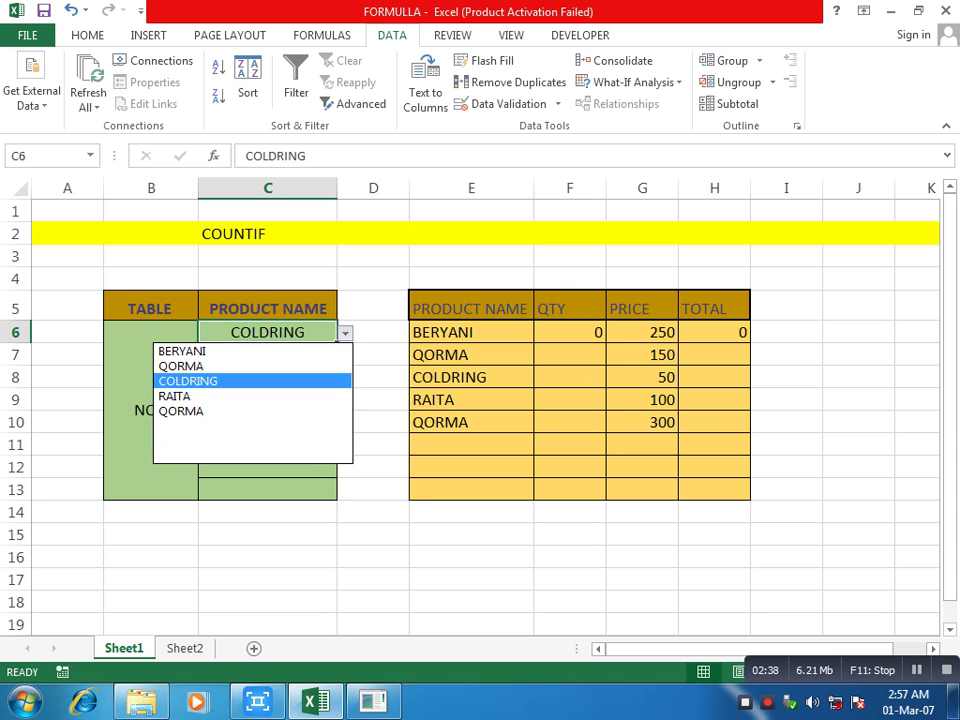
click(190, 349)
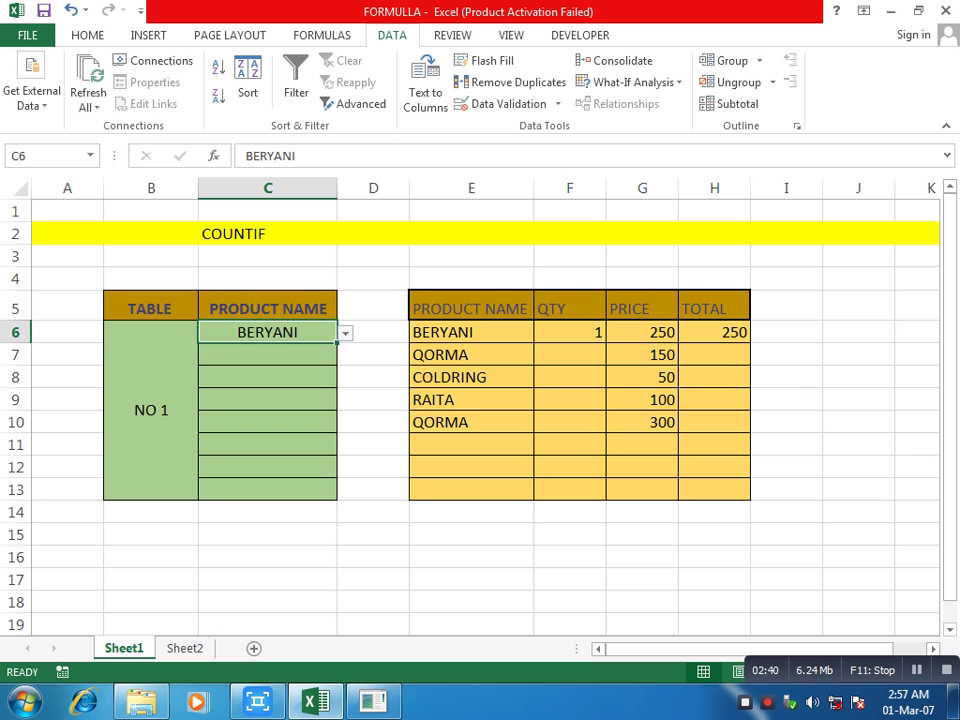
Choose BERYANI from the validation lists in C7 and C8
click(268, 355)
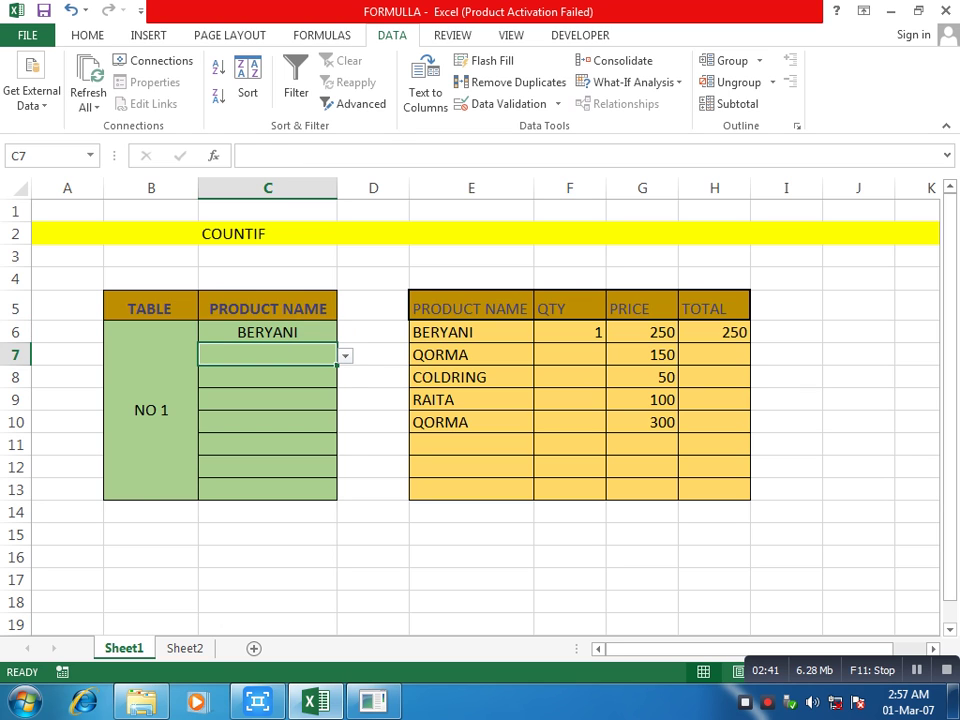
click(345, 356)
click(190, 373)
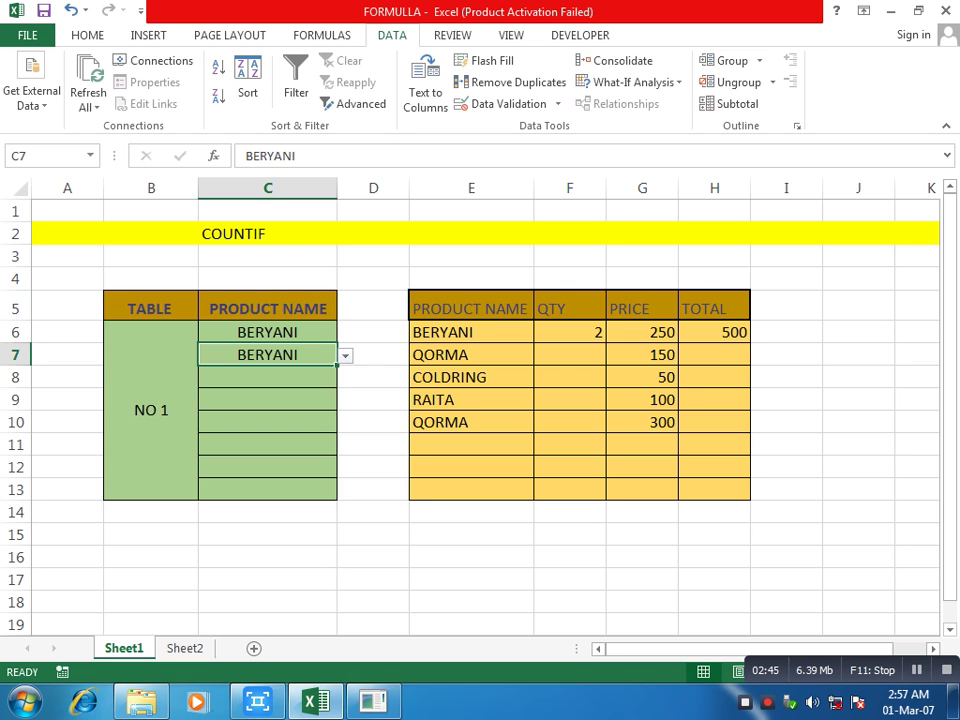
click(268, 378)
click(345, 378)
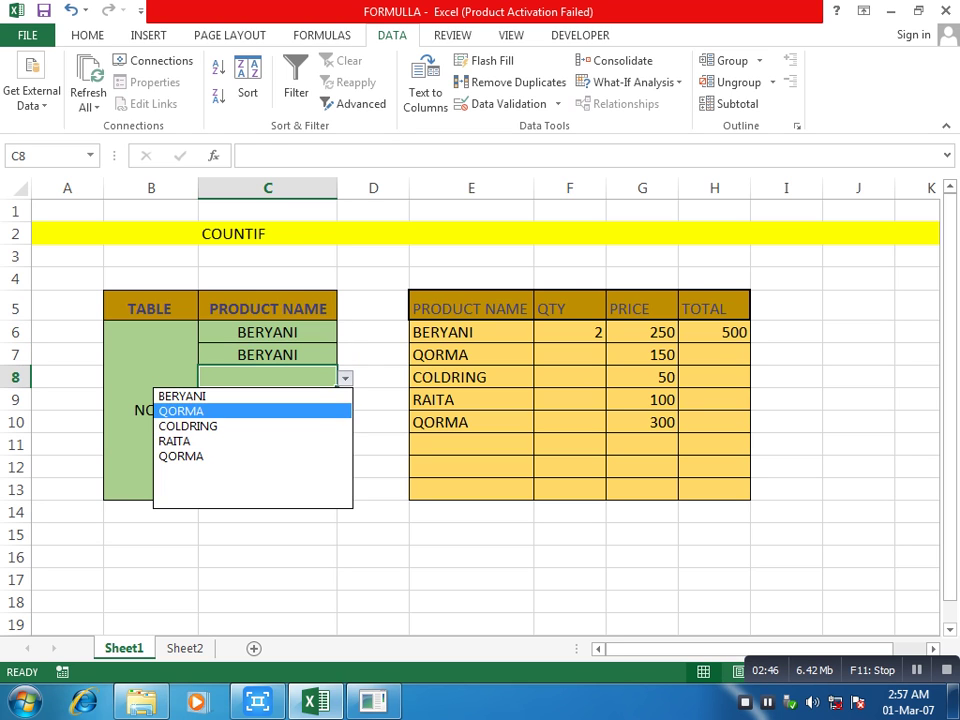
click(185, 396)
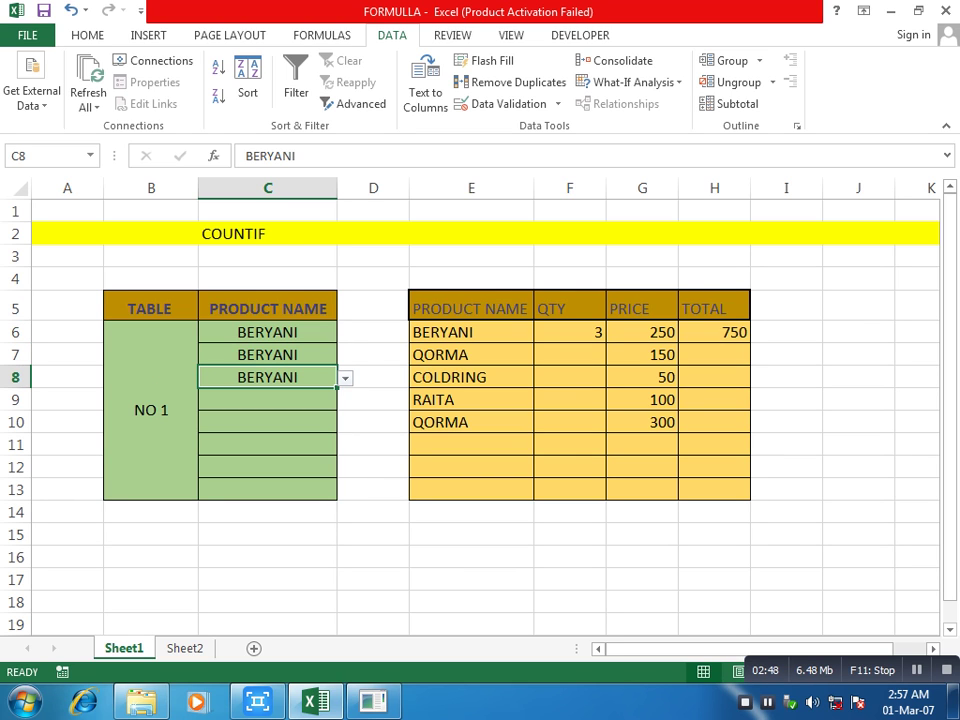
Examine the empty QTY cells below F6 and the COUNTIF formula in F6
click(570, 355)
click(570, 333)
click(570, 355)
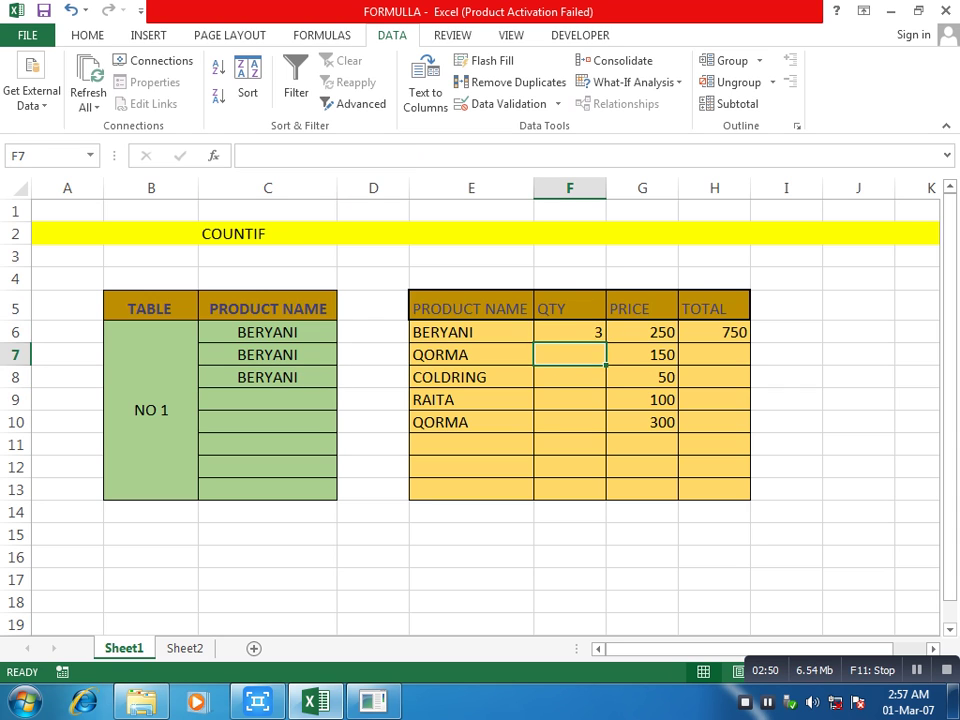
click(570, 377)
click(570, 399)
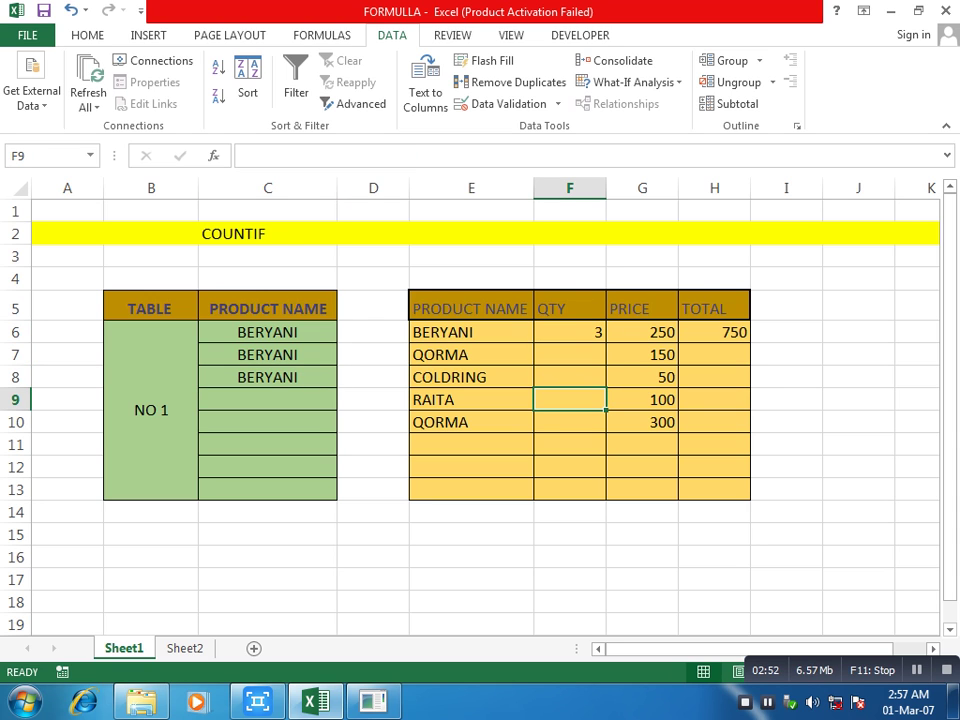
click(570, 355)
click(570, 333)
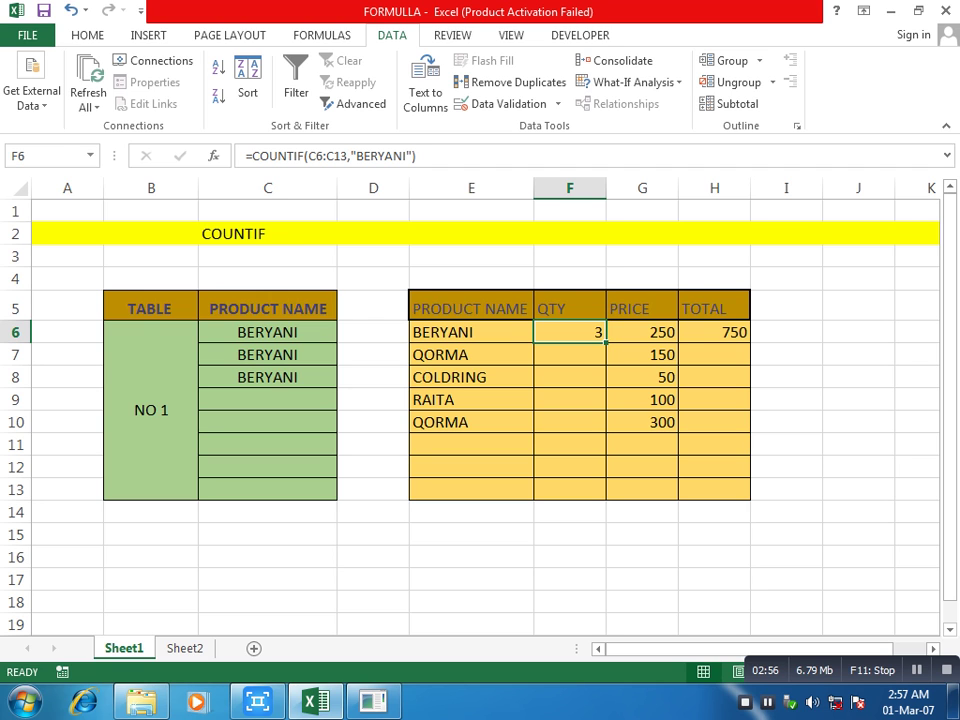
double_click(546, 332)
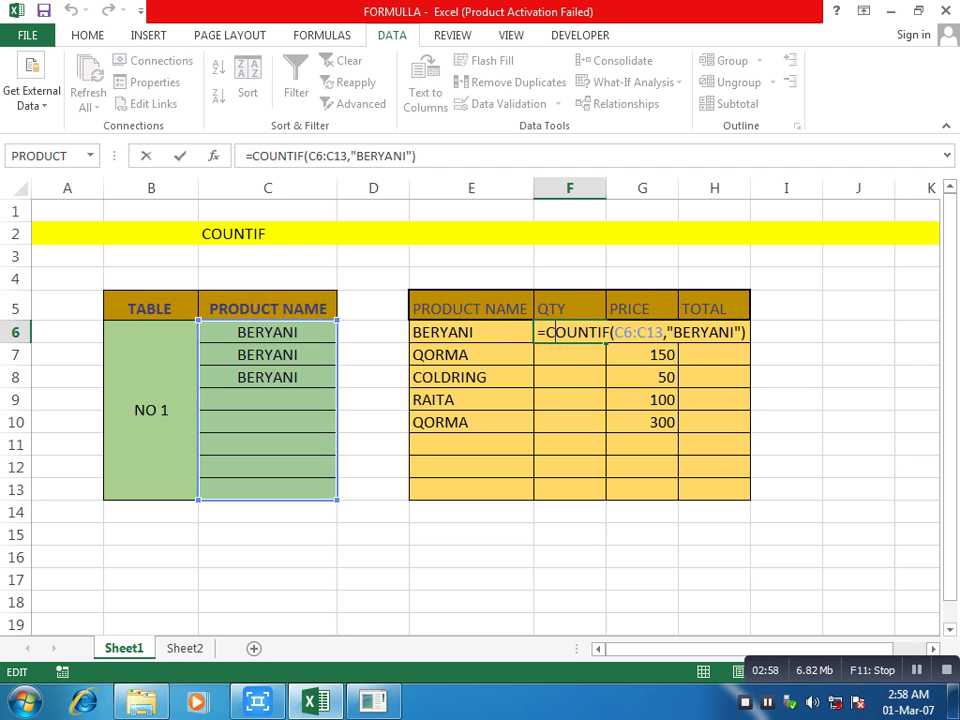
key(Escape)
Fill the COUNTIF formula from F6 down into F7
key(Down)
key(Up)
key(Down)
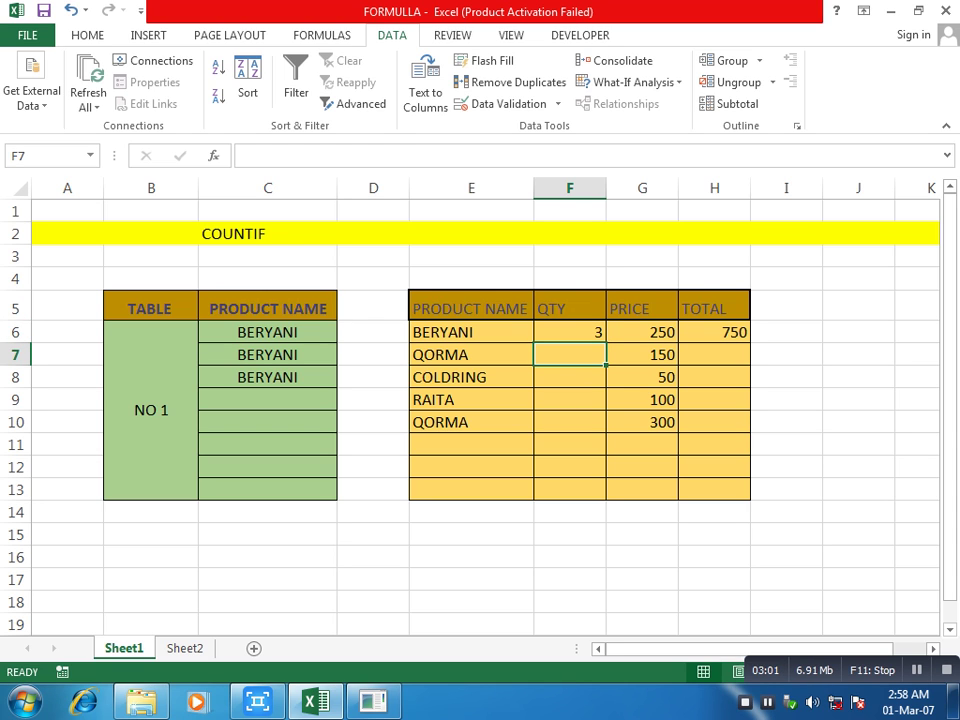
key(Up)
key(Down)
key(Up)
key(Down)
key(ctrl+d)
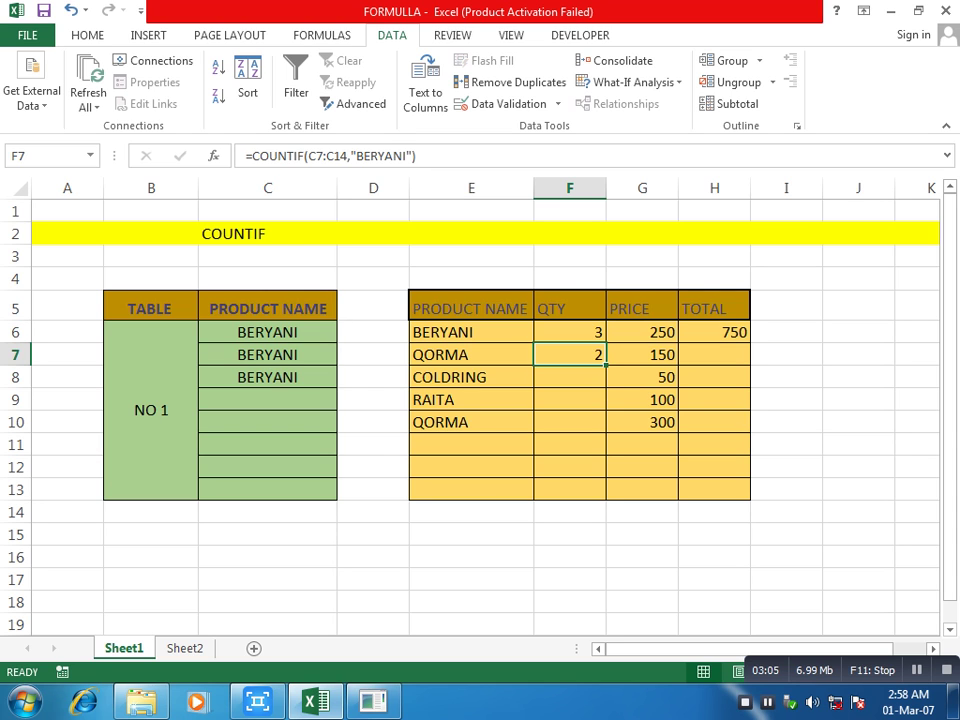
Compare the range references in the F6 and F7 COUNTIF formulas, and clear the copied formula from F7
key(Down)
key(Down)
key(Up)
key(Up)
key(Up)
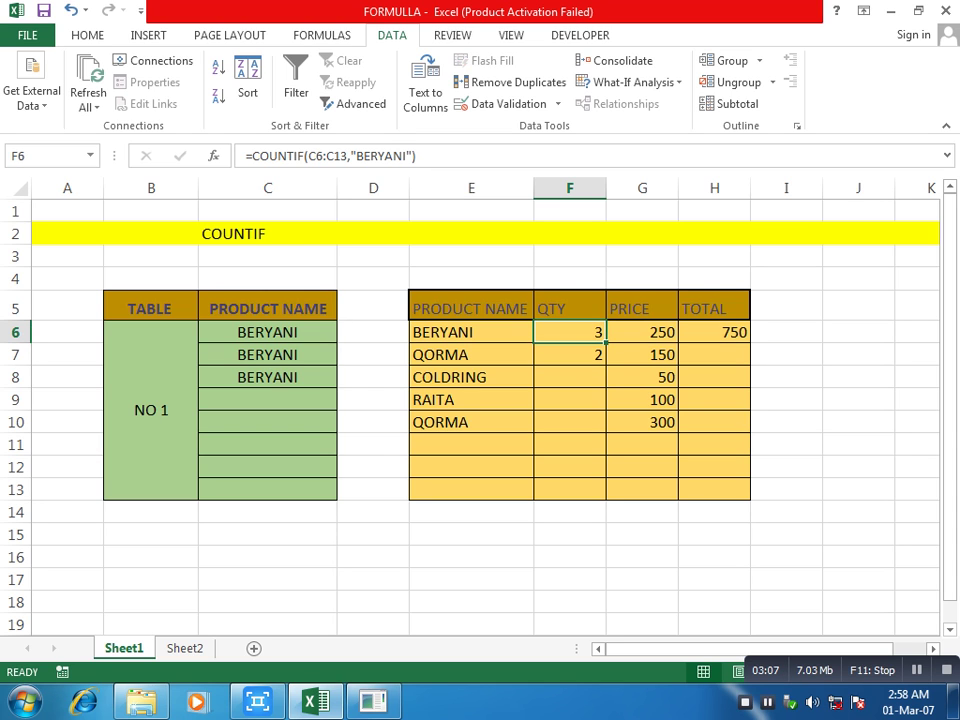
double_click(566, 332)
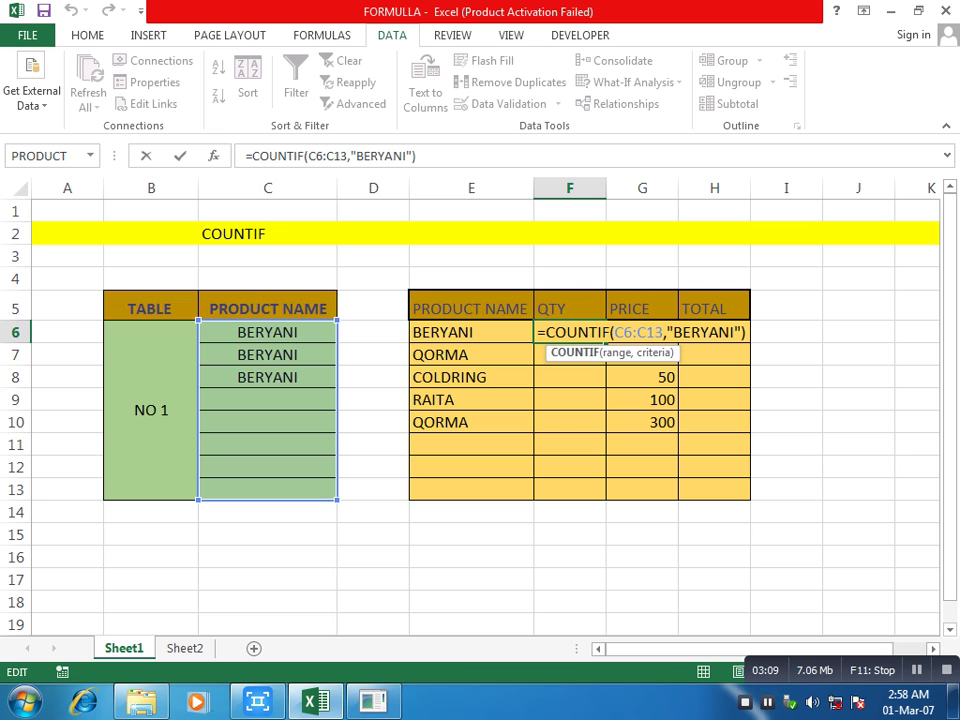
key(Escape)
click(566, 355)
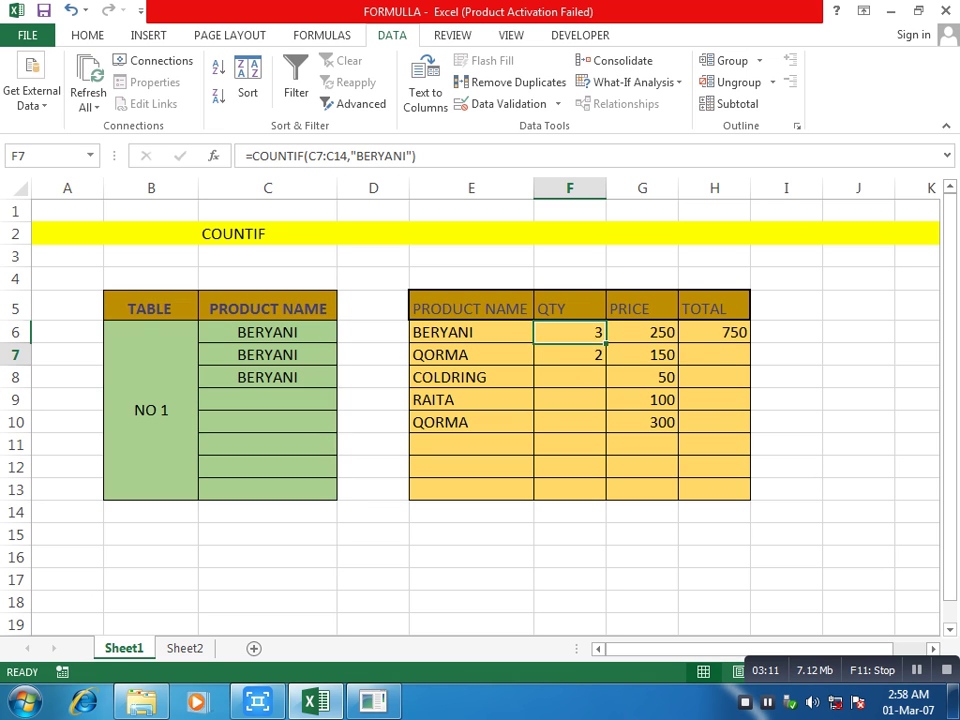
double_click(566, 355)
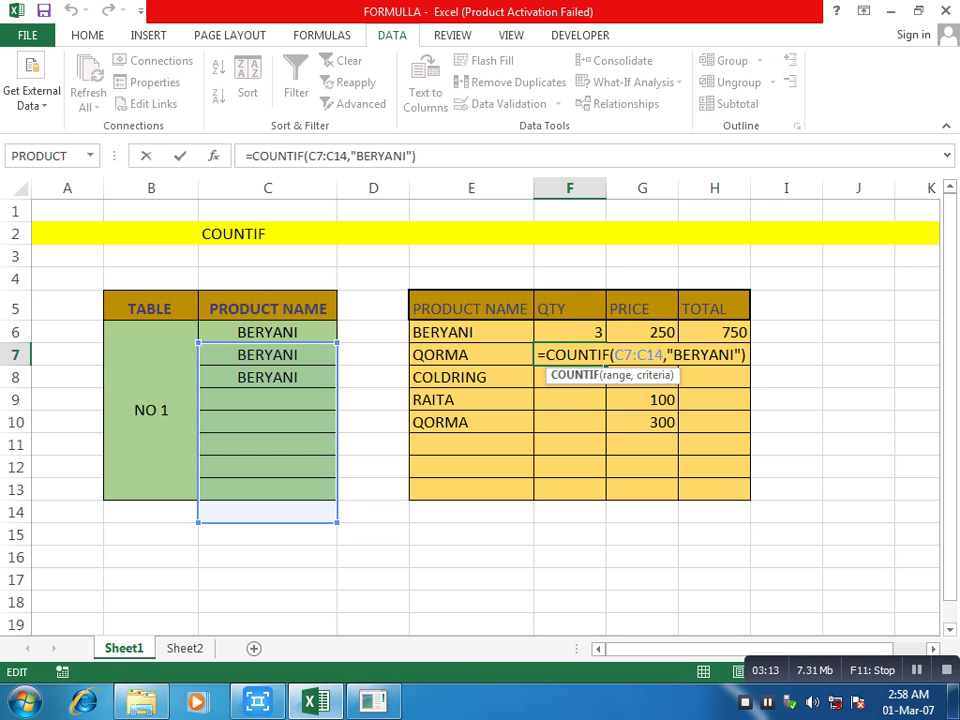
key(ctrl+Return)
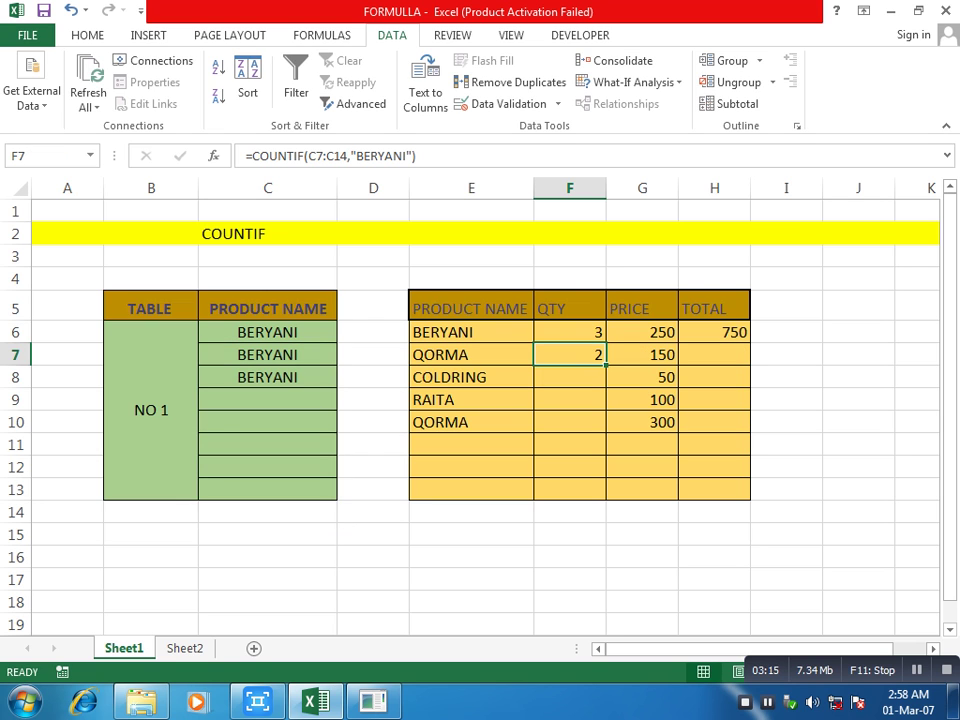
key(Delete)
Make the COUNTIF range in F6 absolute as $C$6:$C$13
double_click(567, 332)
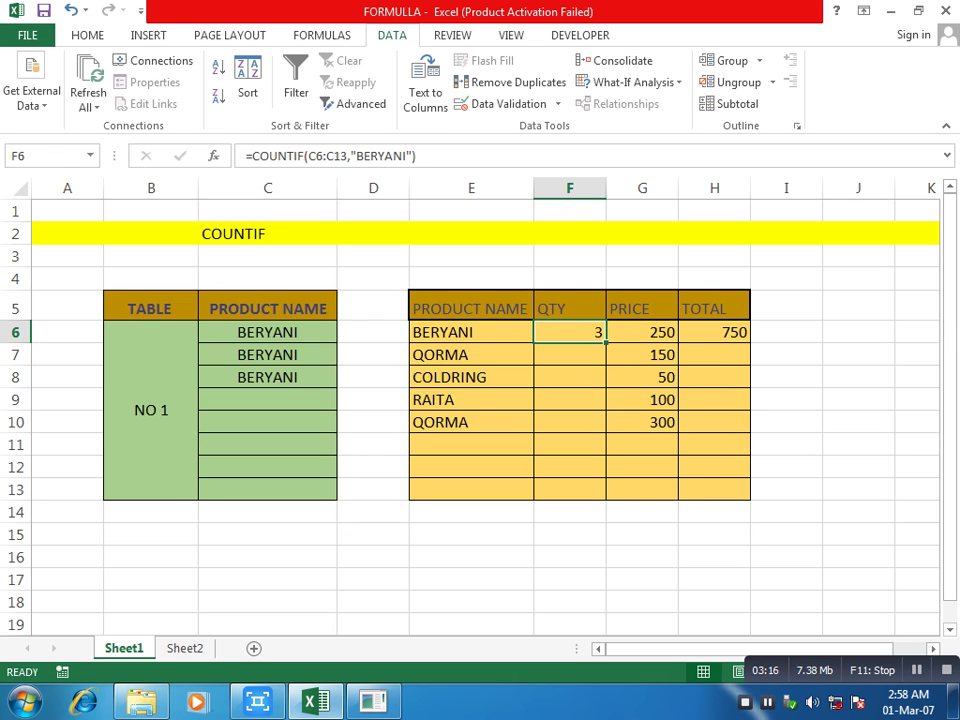
double_click(624, 332)
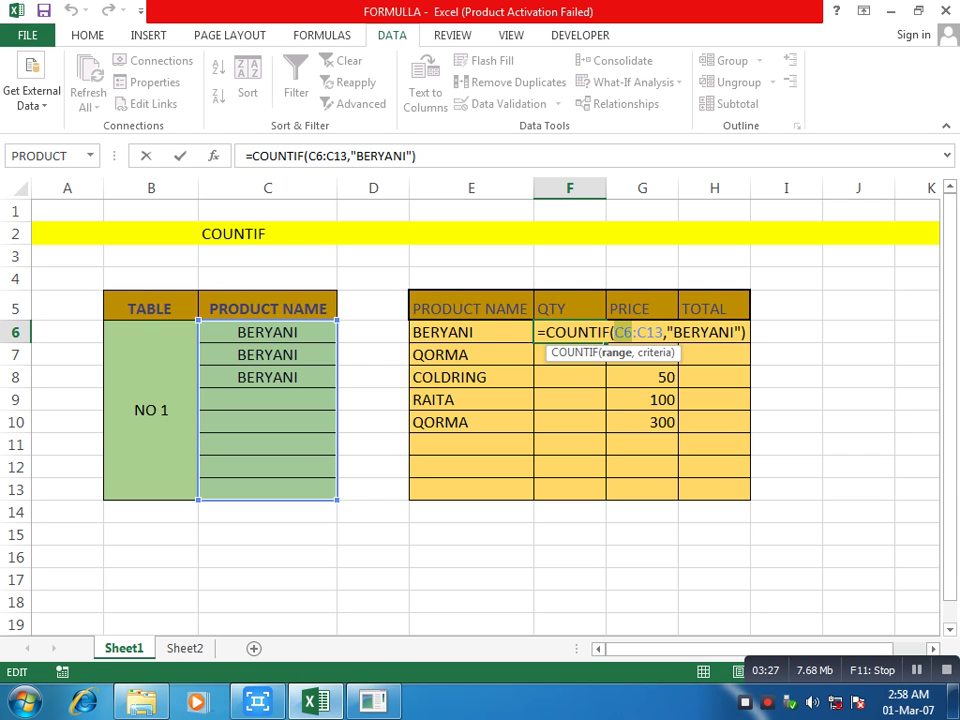
key(F4)
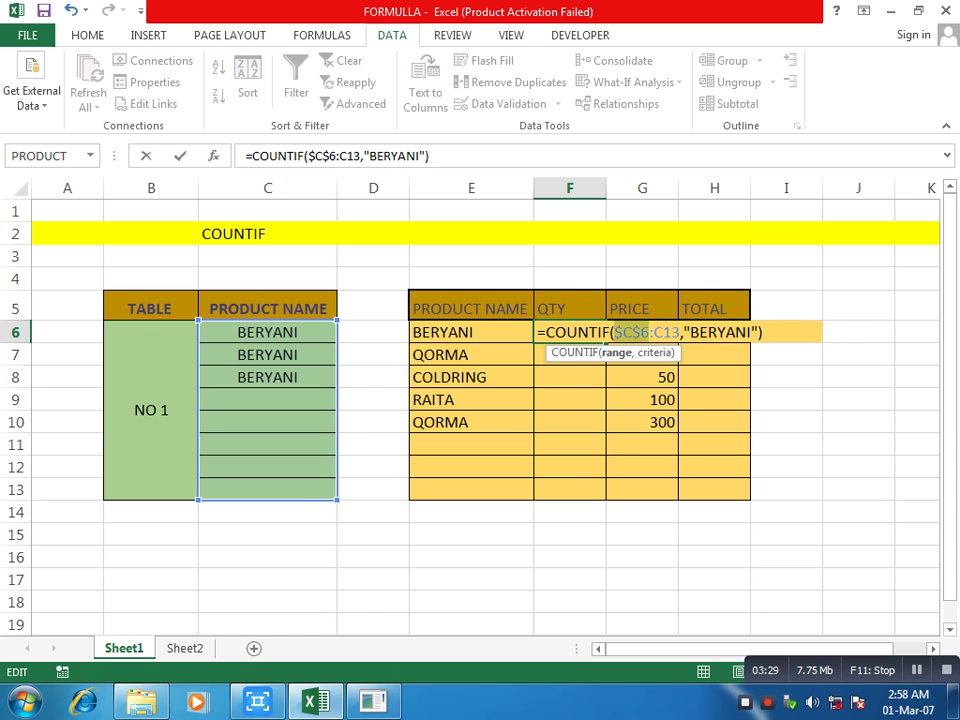
double_click(666, 332)
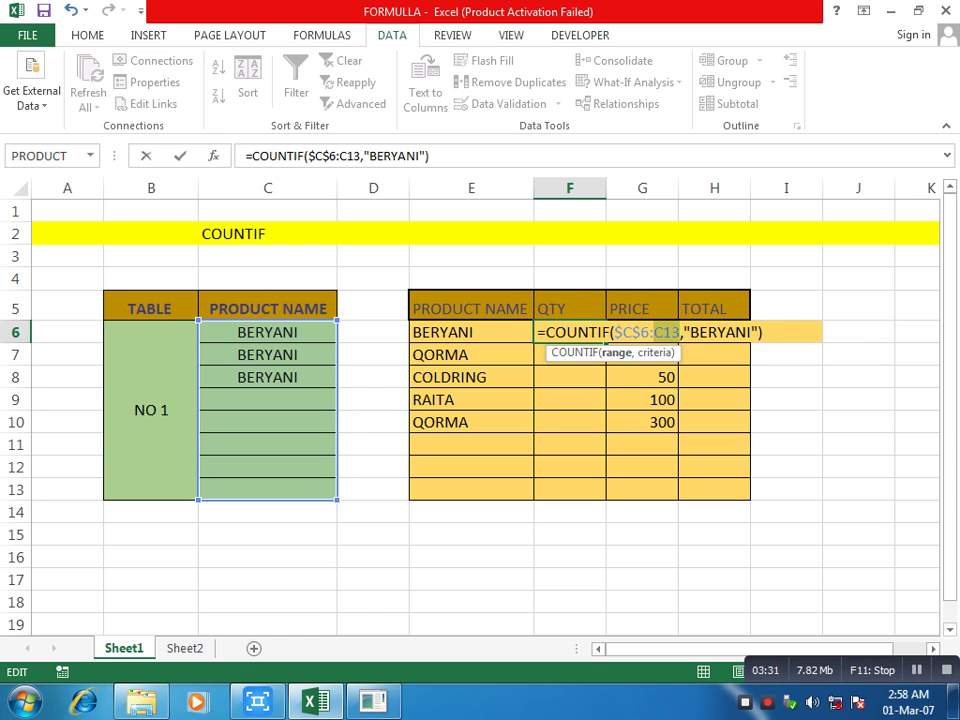
key(F4)
key(Return)
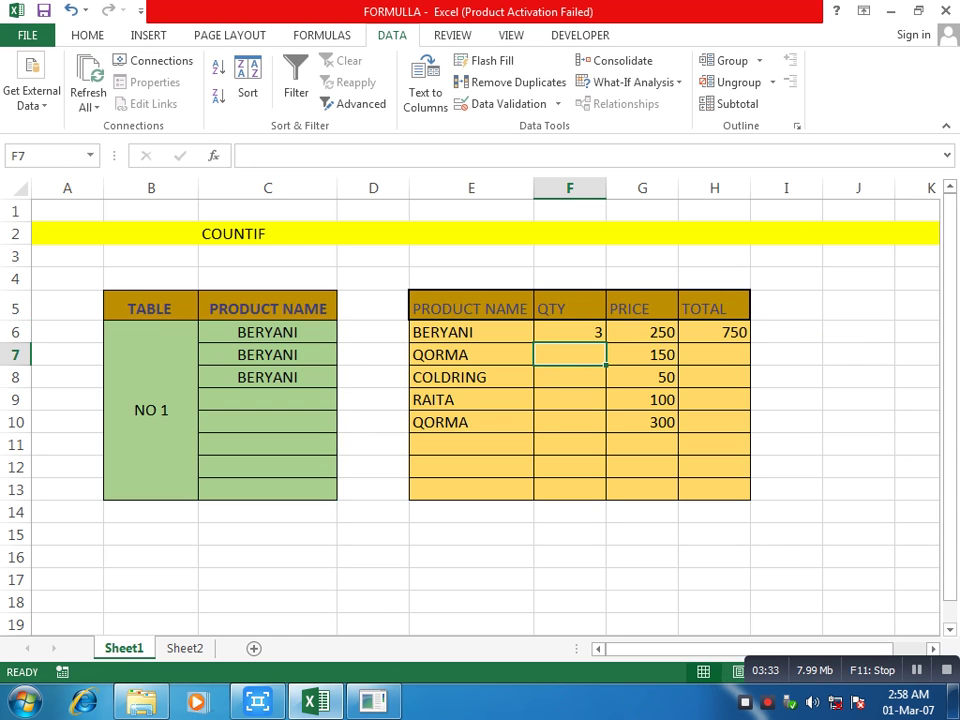
Fill the COUNTIF formula from F6 down into F7 and check the copied formula's range
key(ctrl+d)
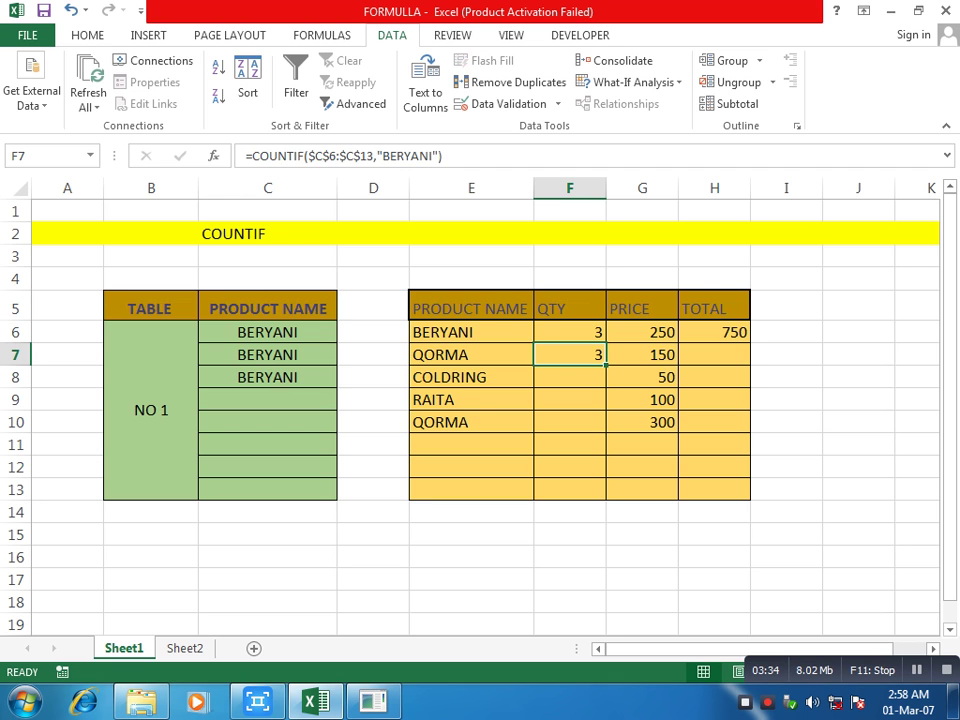
click(570, 377)
click(570, 354)
double_click(578, 354)
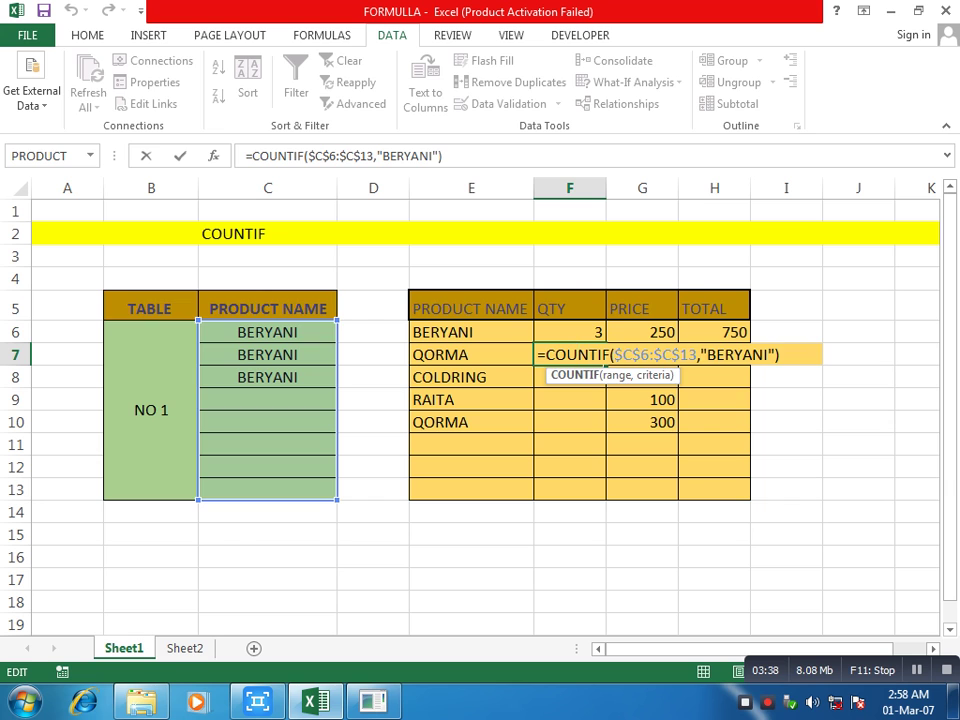
key(Escape)
Replace the COUNTIF criterion in F7 with "QORMA", matching the product name in E7
double_click(459, 354)
double_click(459, 354)
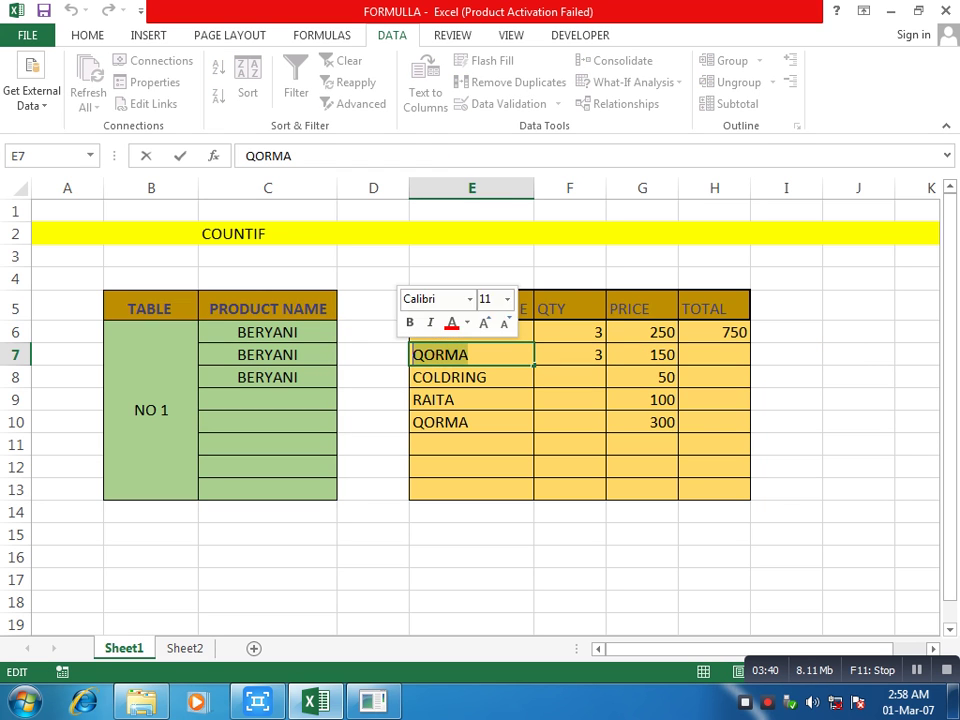
click(567, 354)
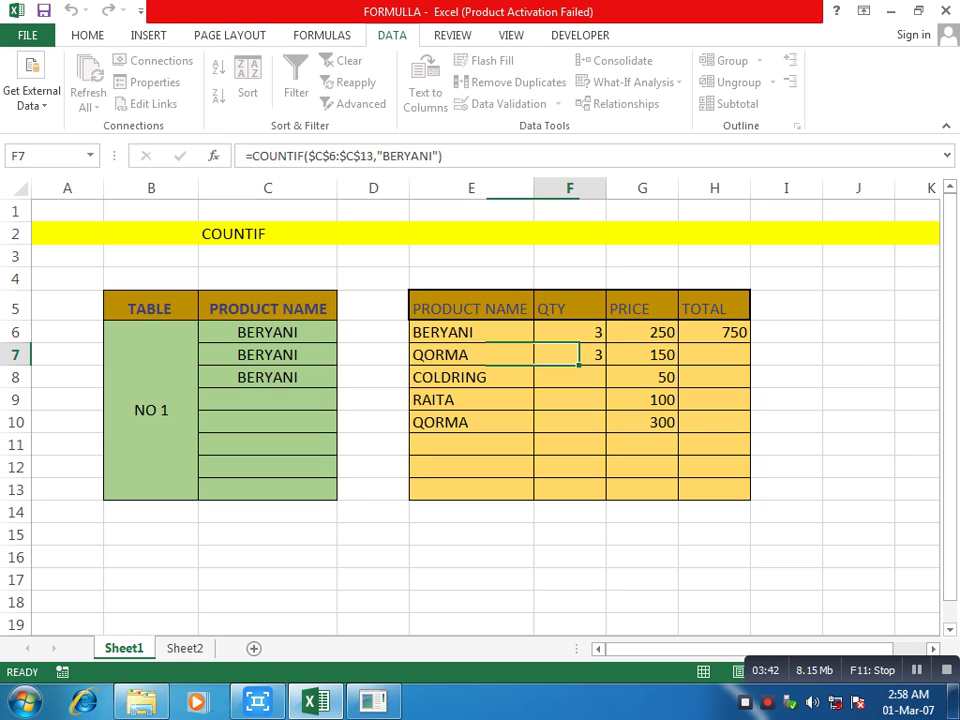
double_click(567, 354)
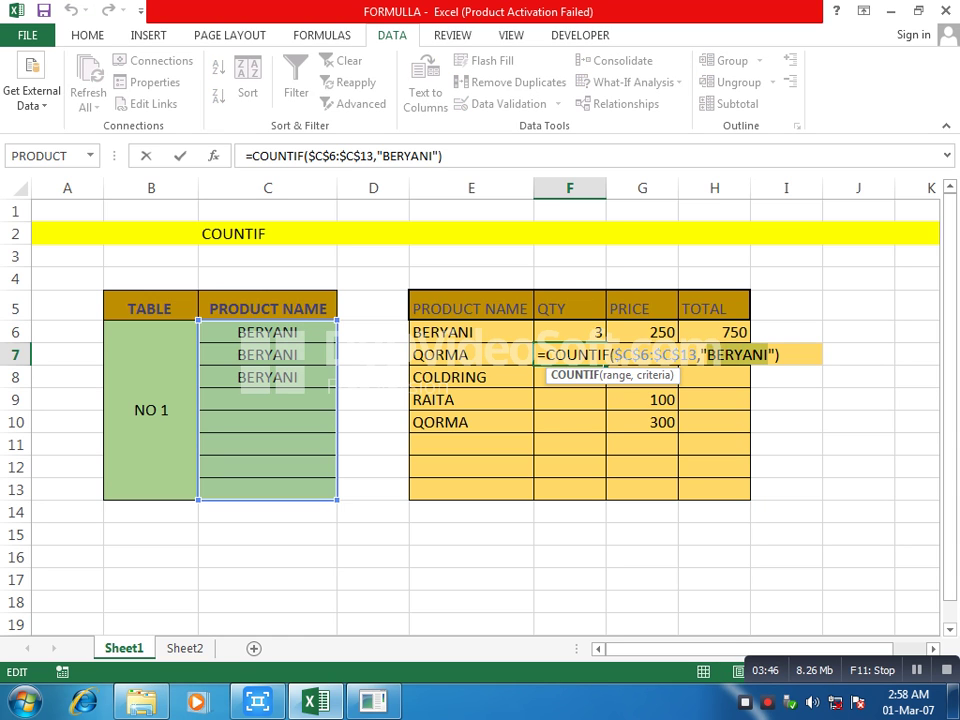
double_click(730, 354)
click(707, 355)
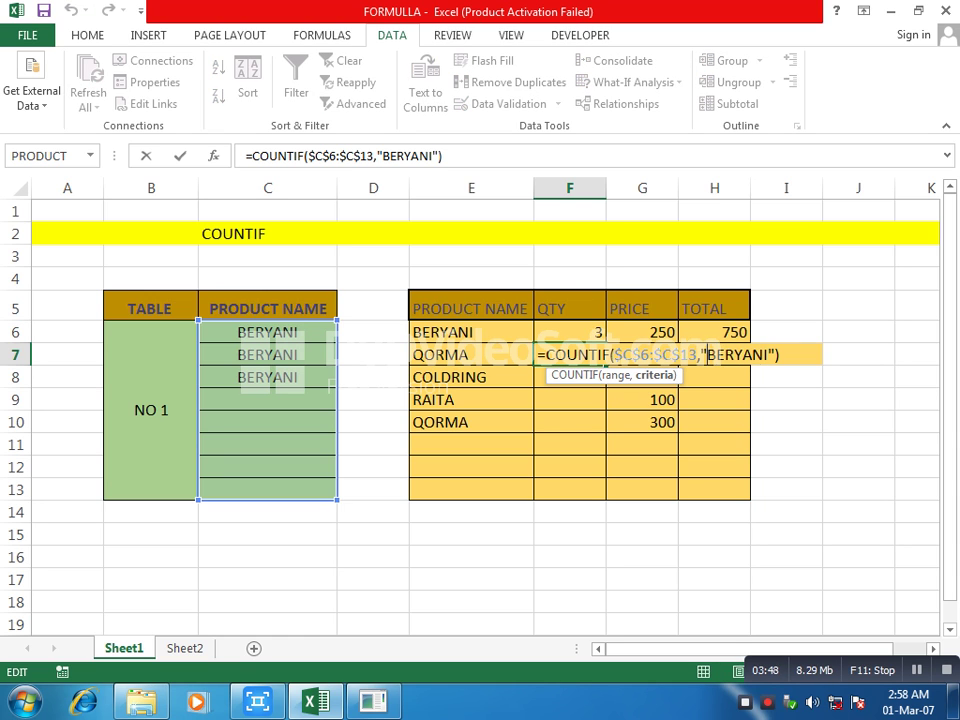
key(Delete)
key(Delete)
key(Delete)
key(Delete)
key(Delete)
key(Delete)
key(Delete)
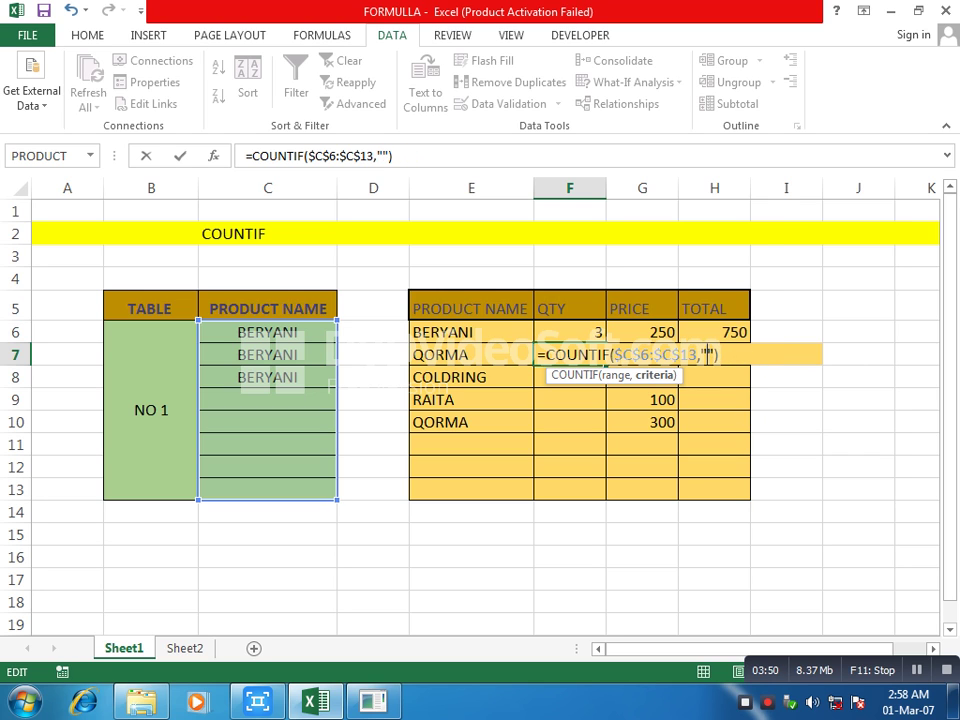
text(QORMA)
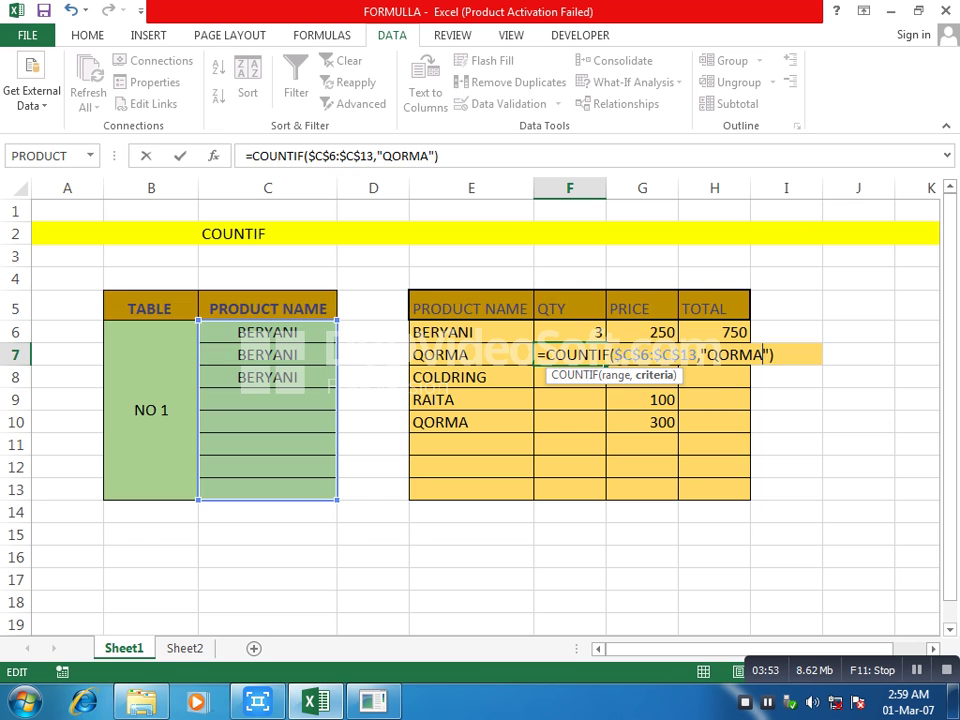
key(Return)
click(569, 354)
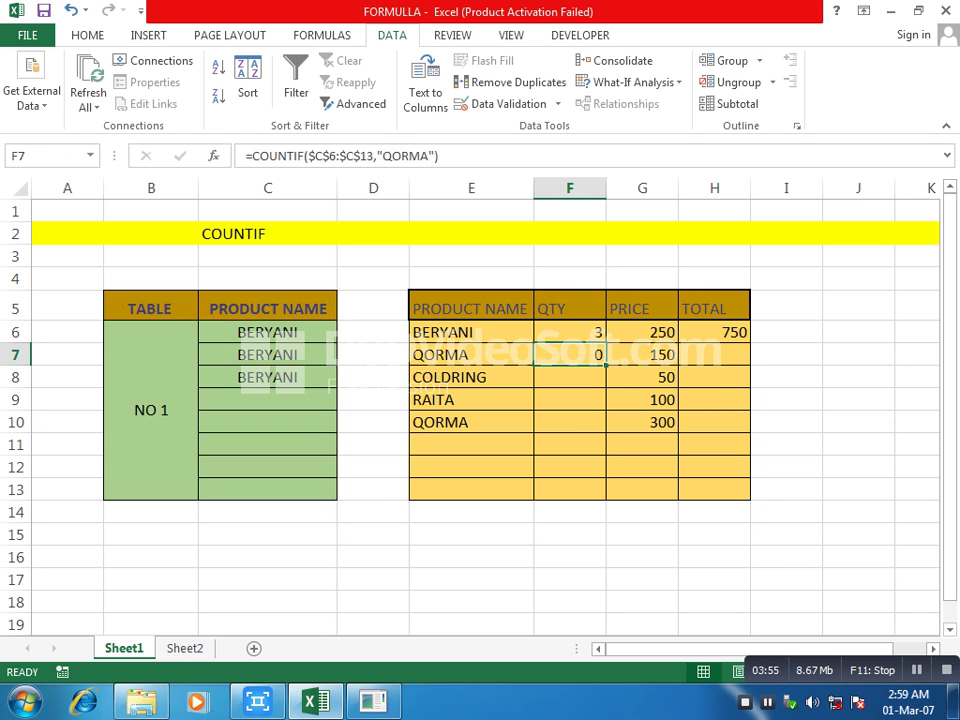
Choose QORMA from the validation lists in C7 and C9
click(267, 354)
click(344, 355)
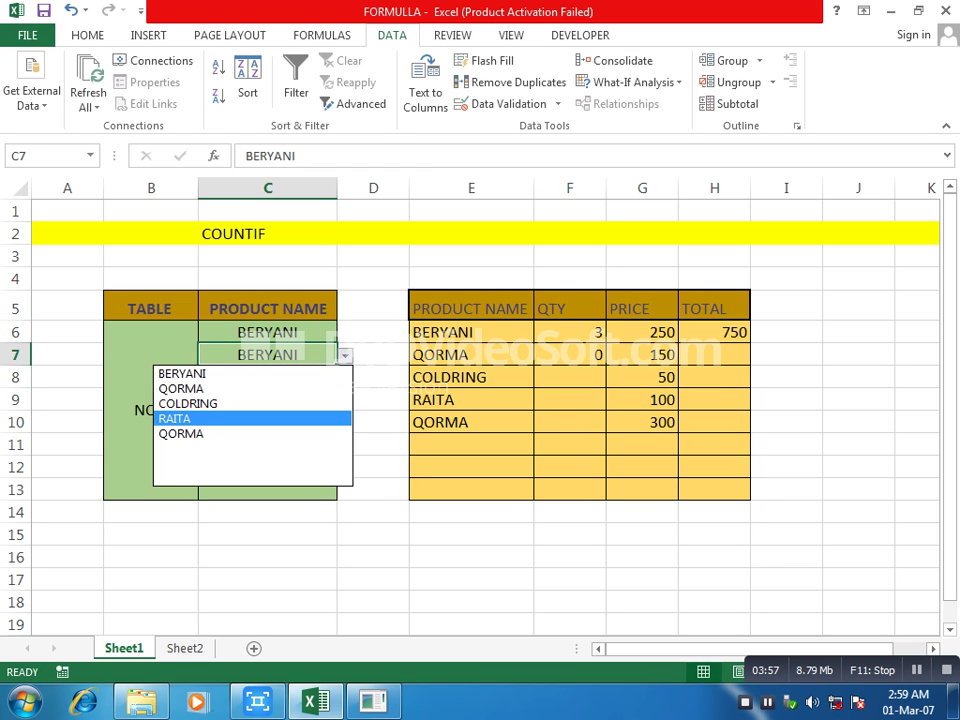
click(181, 433)
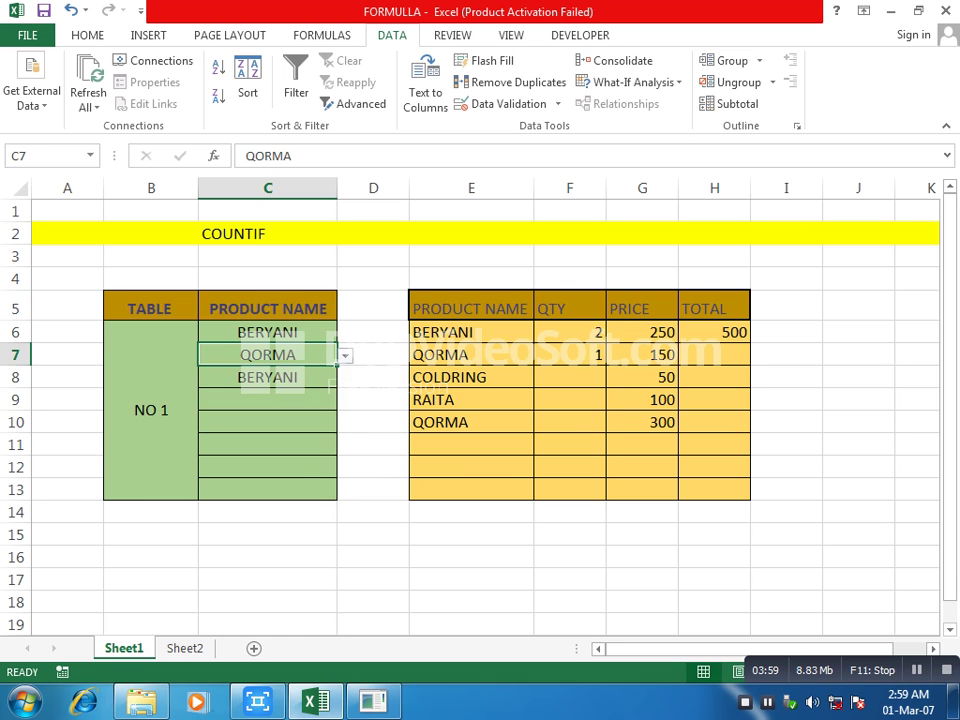
click(267, 422)
click(365, 422)
click(267, 400)
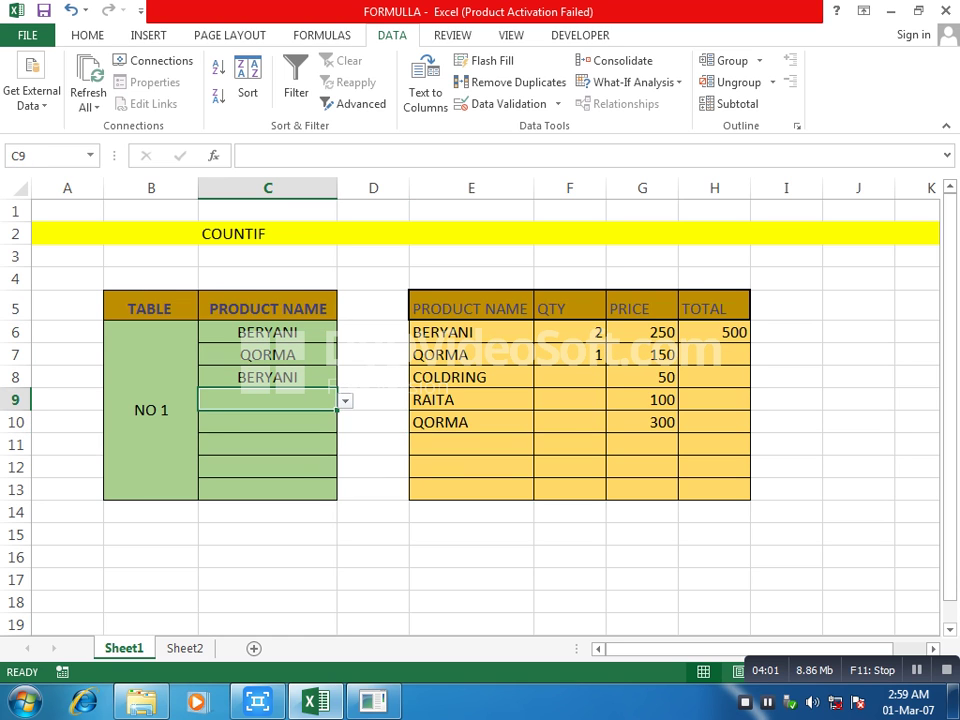
click(344, 400)
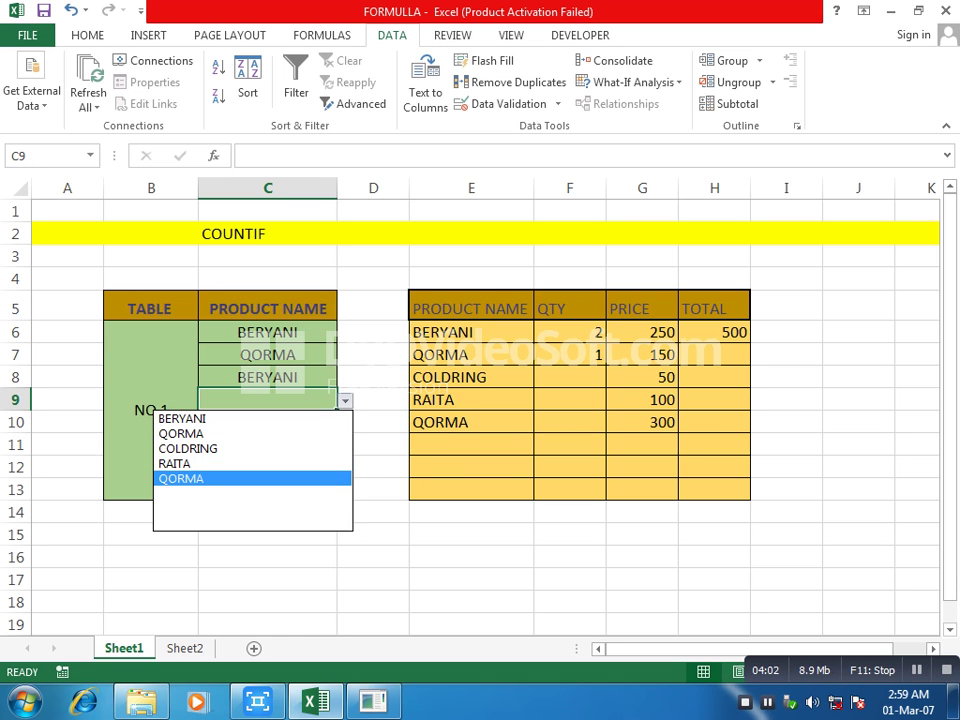
click(181, 478)
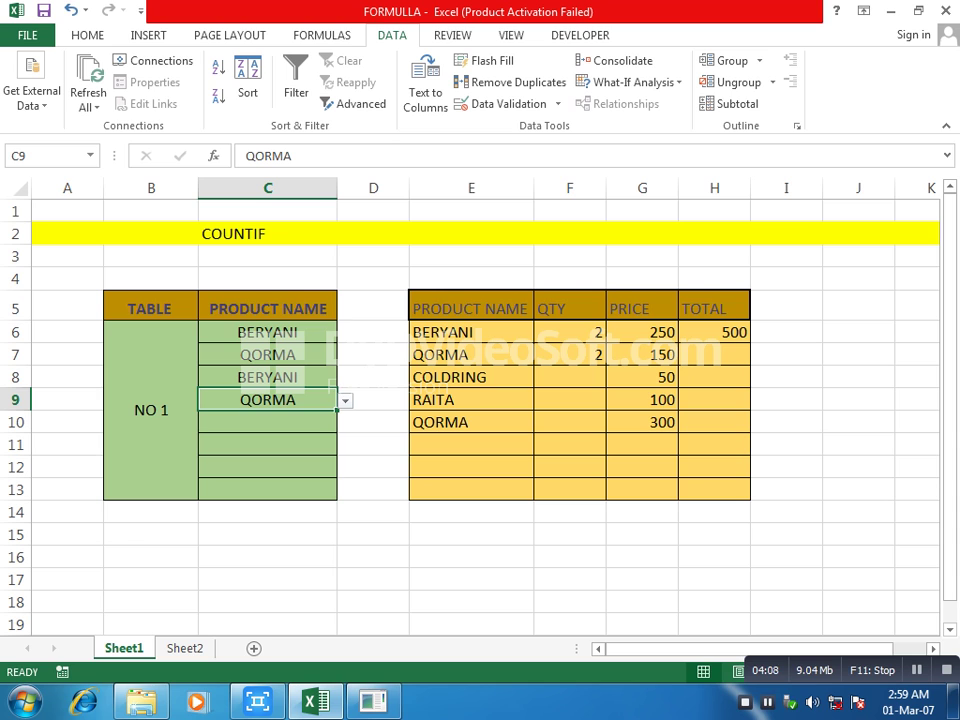
Copy the formula =COUNTIF($C$6:$C$13,"QORMA") into the QTY cells F8, F9 and F10
click(570, 377)
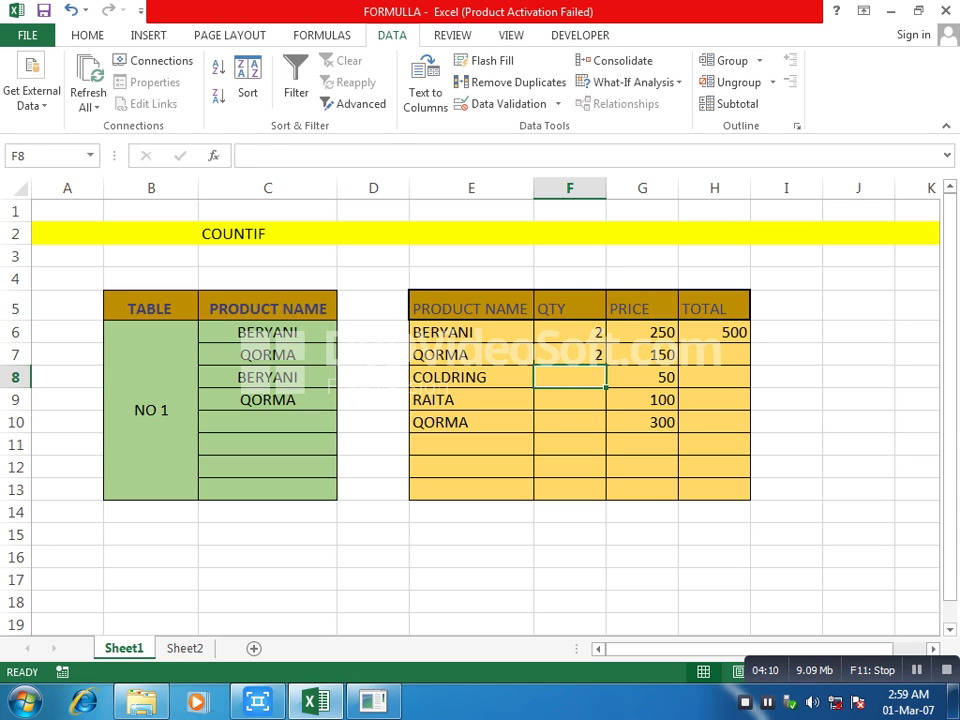
text(=COUNTIF($C$6:$C$13,"QORMA"))
key(Down)
text(=COUNTIF($C$6:$C$13,"QORMA"))
key(Down)
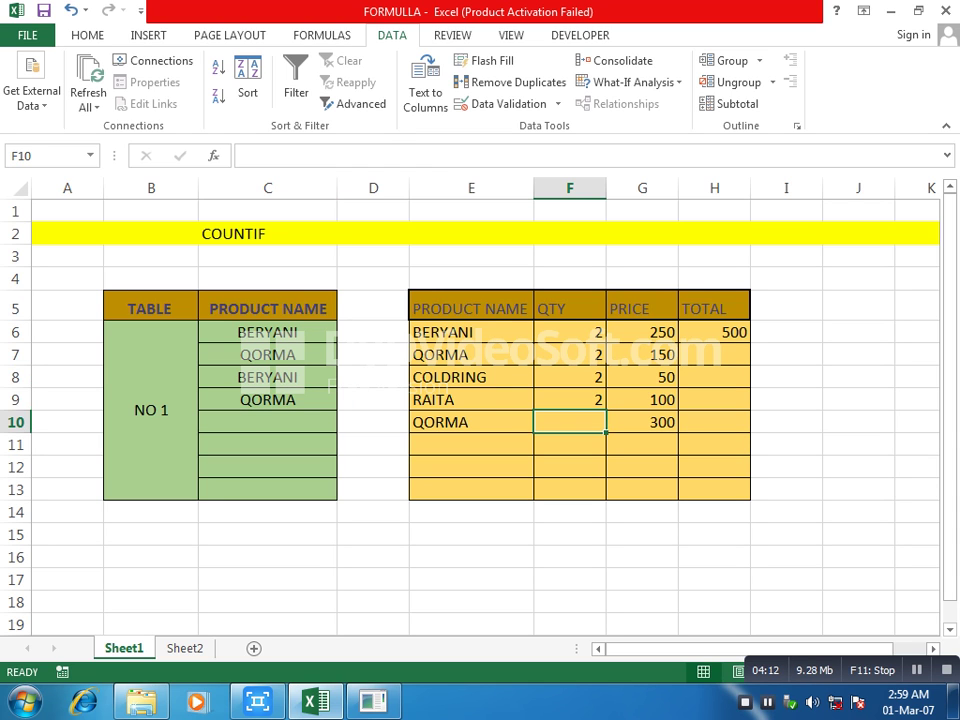
key(ctrl+v)
key(Up)
key(shift+Up)
Replace the COUNTIF criterion in F8 with "COLDRING", matching the product name in E8
click(450, 377)
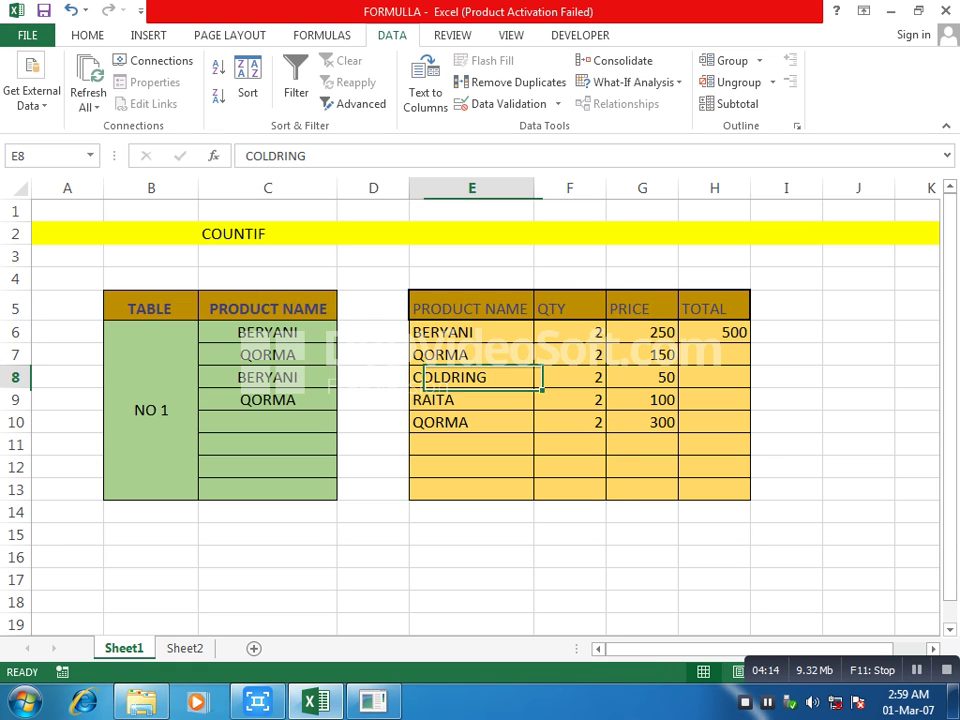
double_click(450, 377)
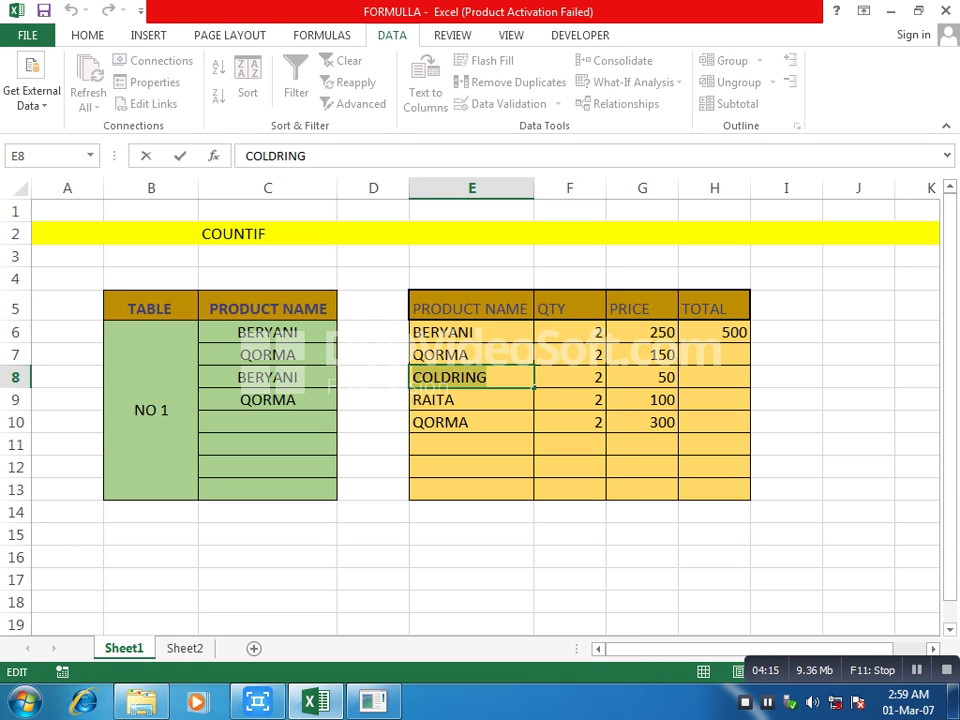
click(578, 377)
double_click(578, 377)
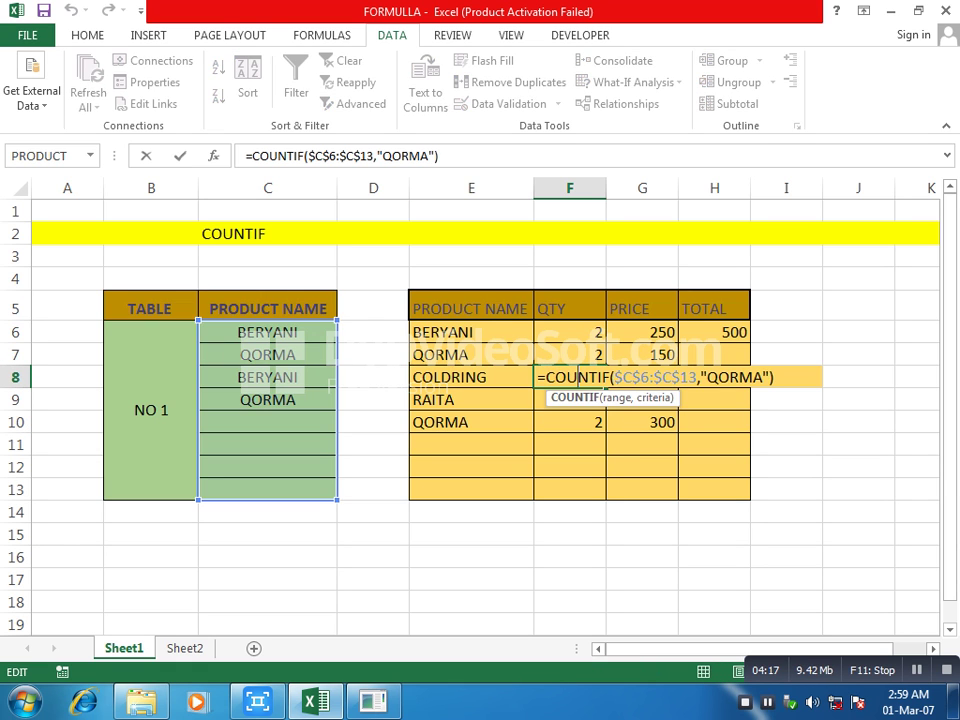
click(753, 377)
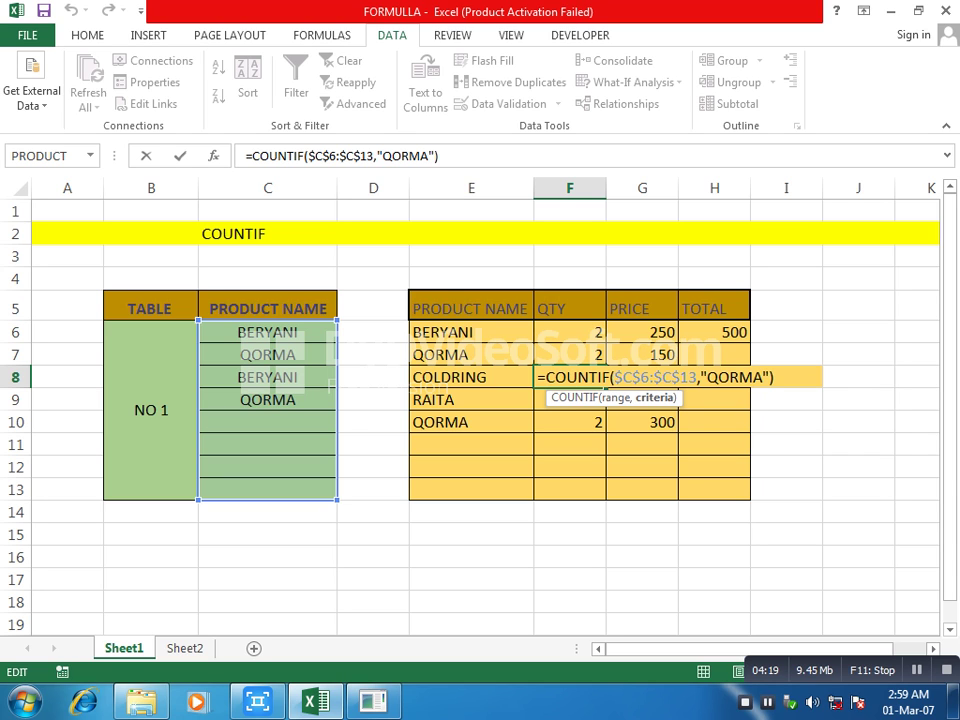
key(BackSpace)
key(Delete)
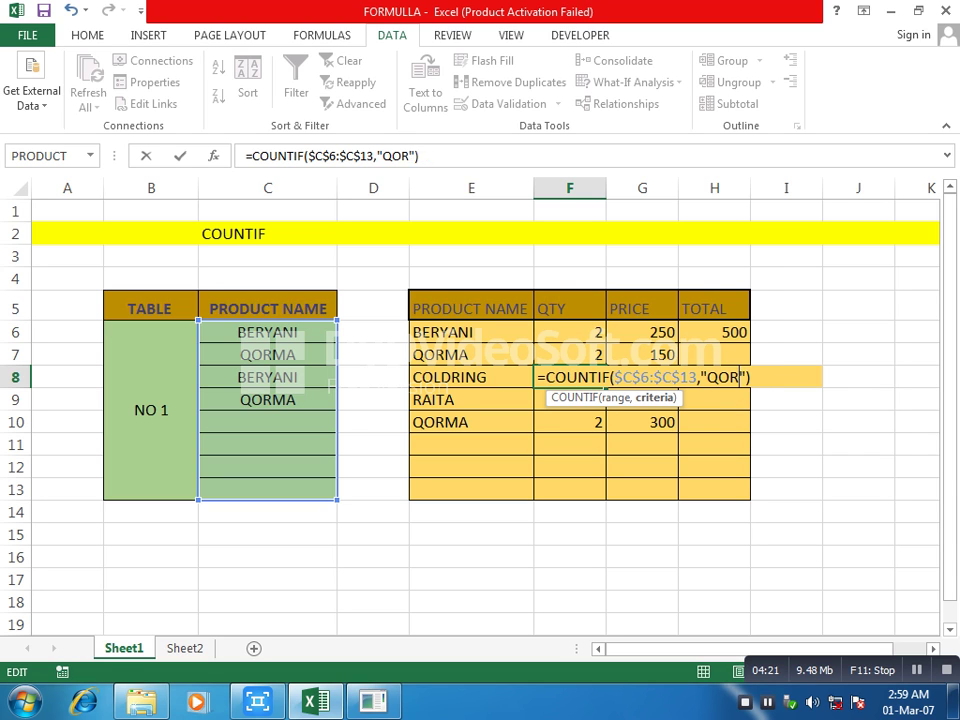
key(BackSpace)
key(BackSpace)
key(BackSpace)
text(COLDRING)
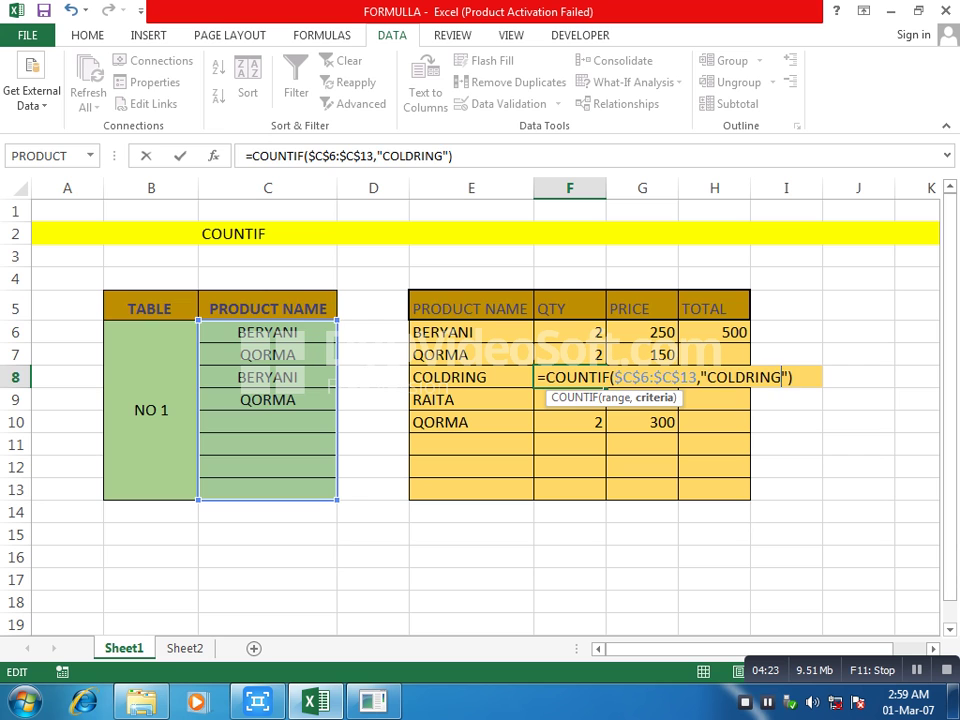
key(Return)
Replace the COUNTIF criterion in F9 with "RAITA", copied from the product name in E9
key(F2)
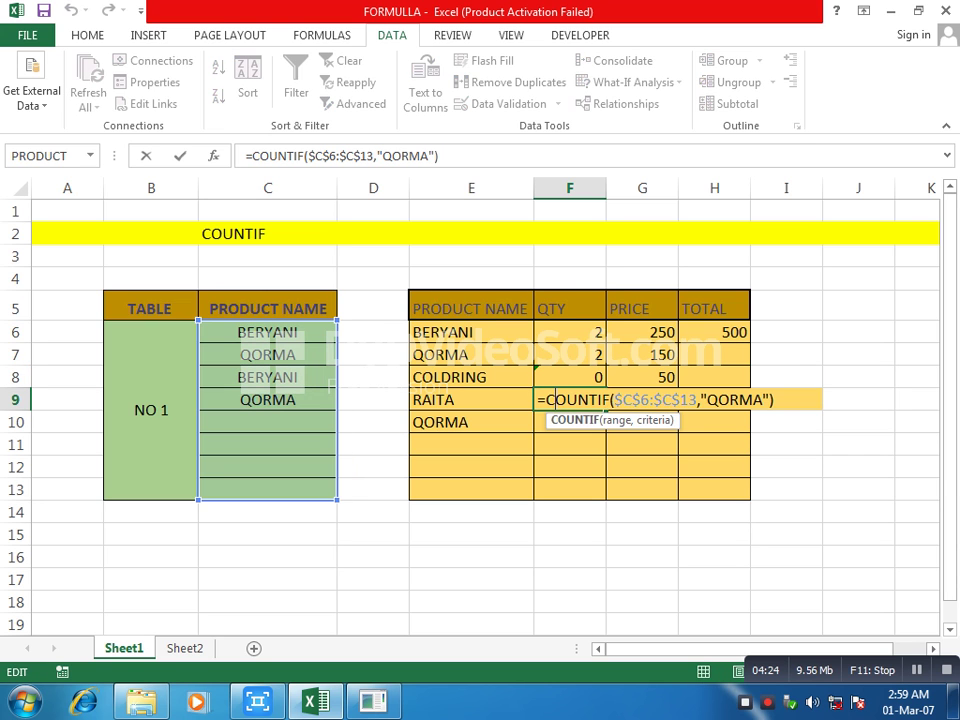
key(Escape)
key(Left)
key(F2)
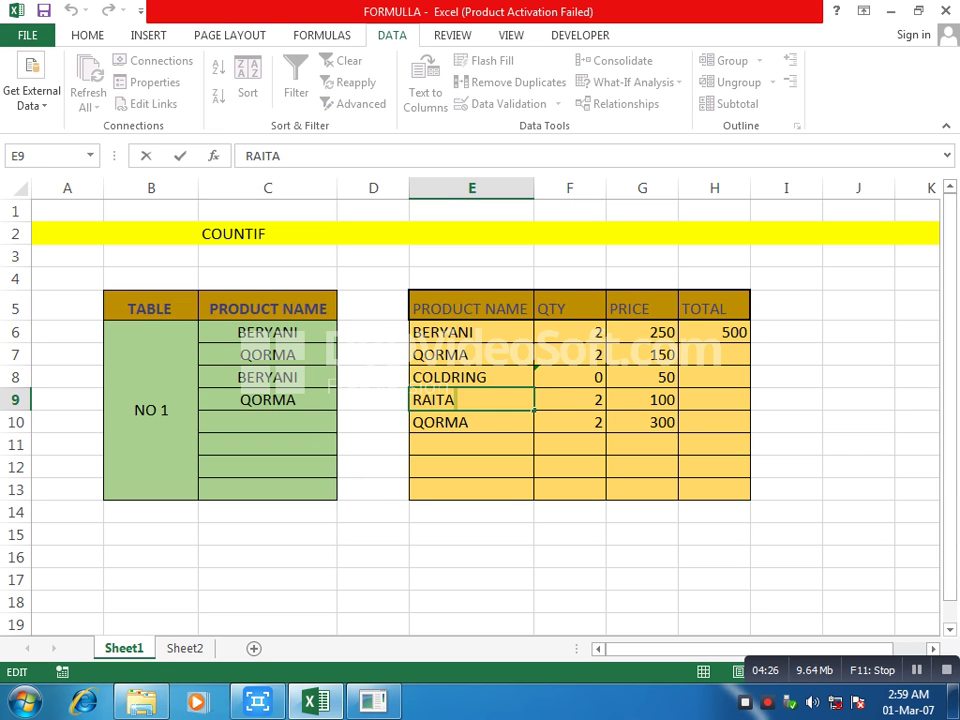
double_click(433, 399)
key(ctrl+c)
click(590, 399)
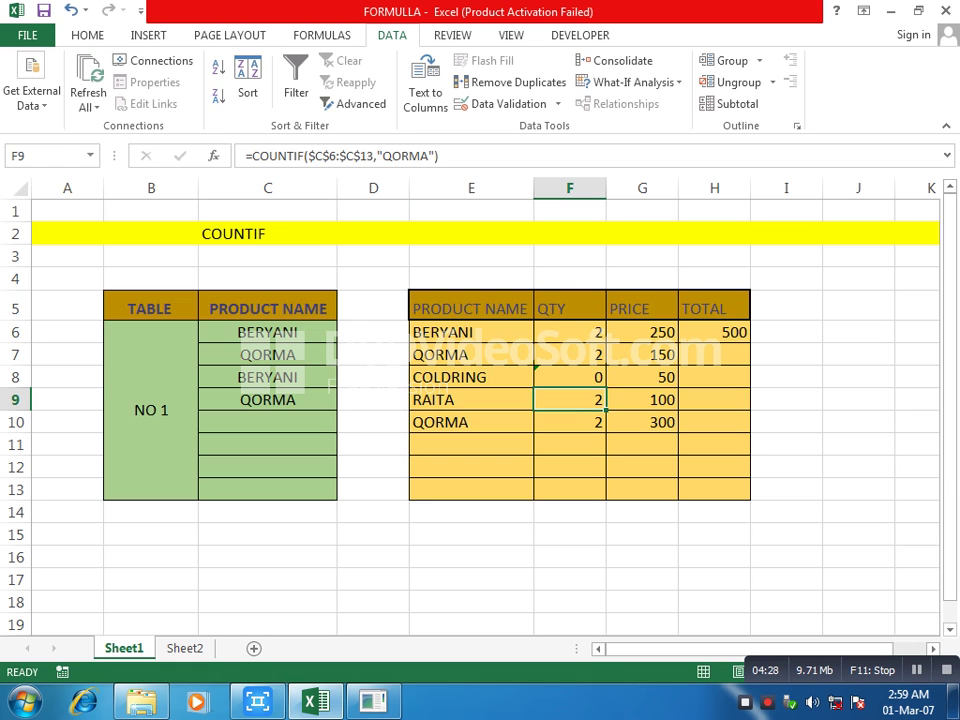
double_click(590, 399)
drag(763, 400, 711, 400)
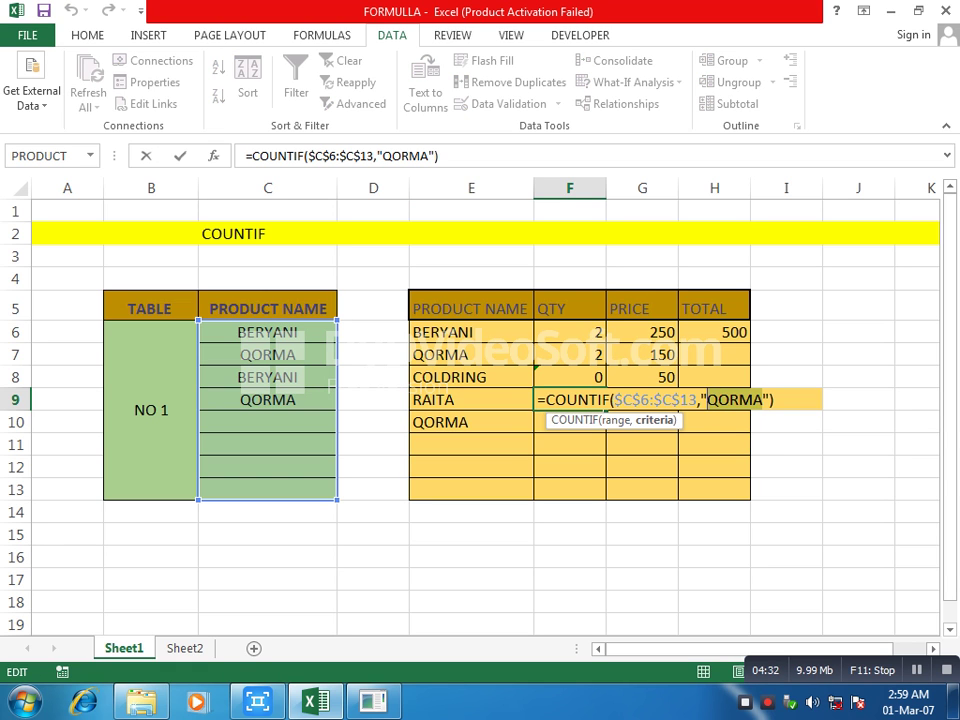
key(ctrl+v)
key(Return)
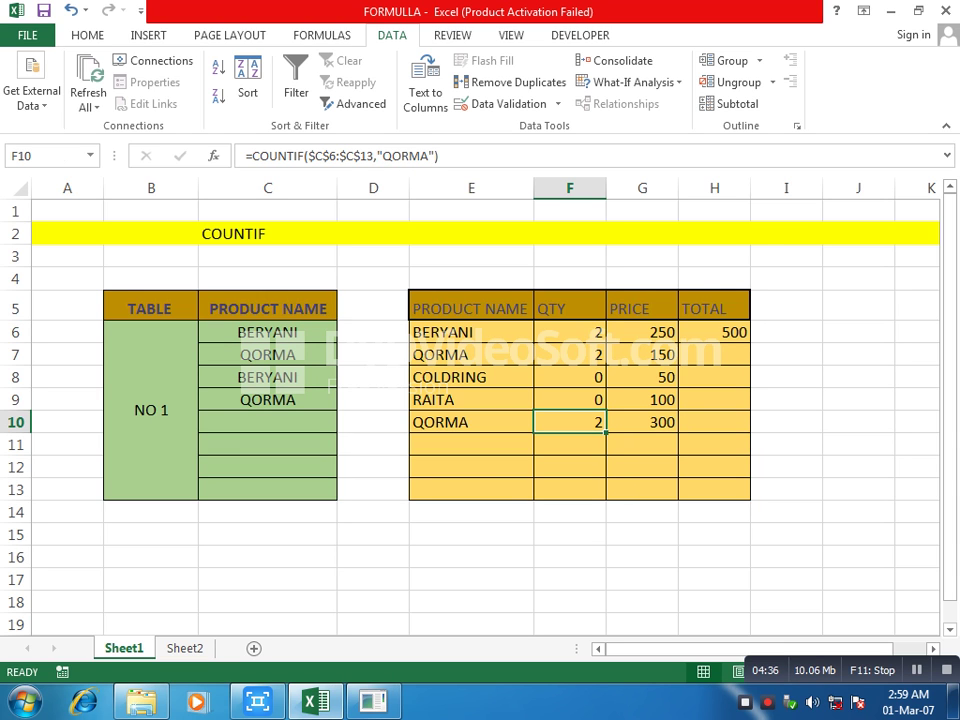
Replace the COUNTIF criterion in F10 with "QORMA", copied from the product name in E10
double_click(459, 422)
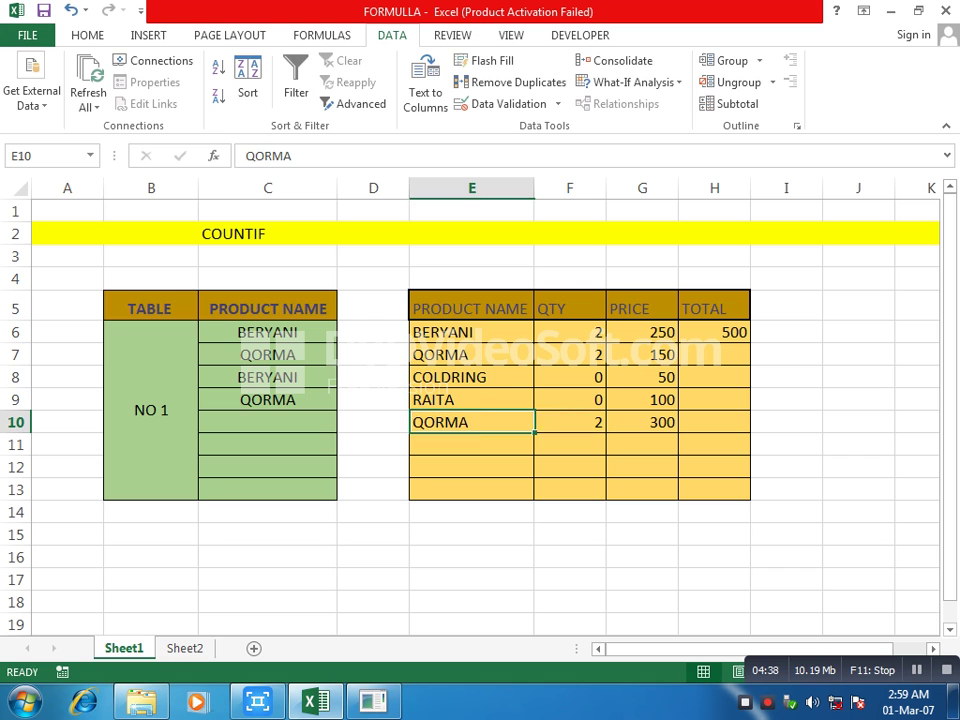
drag(470, 422, 400, 422)
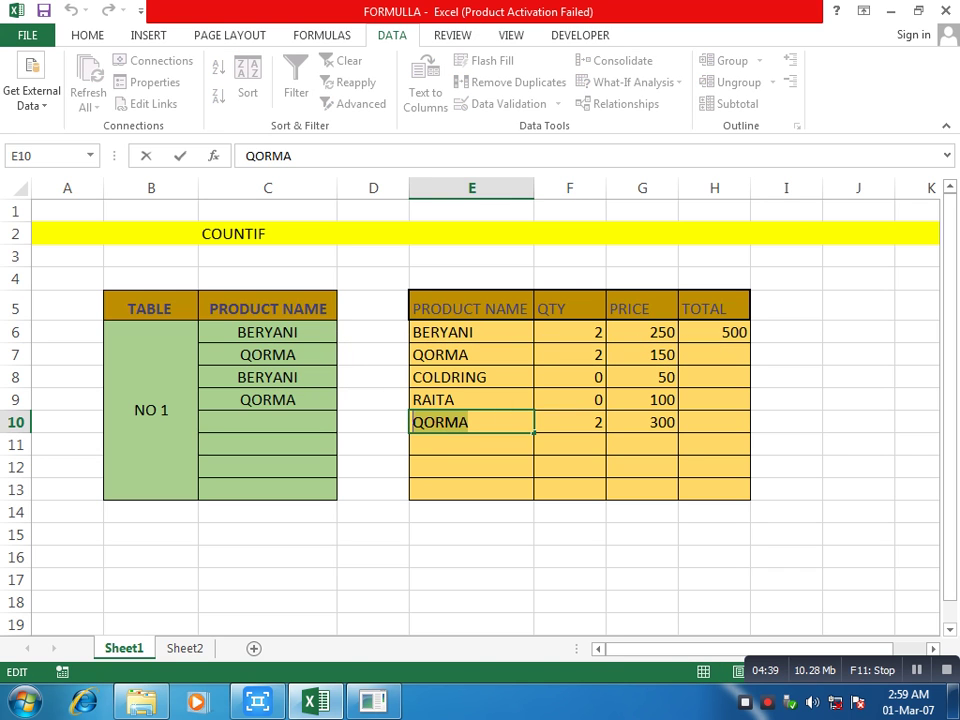
double_click(589, 422)
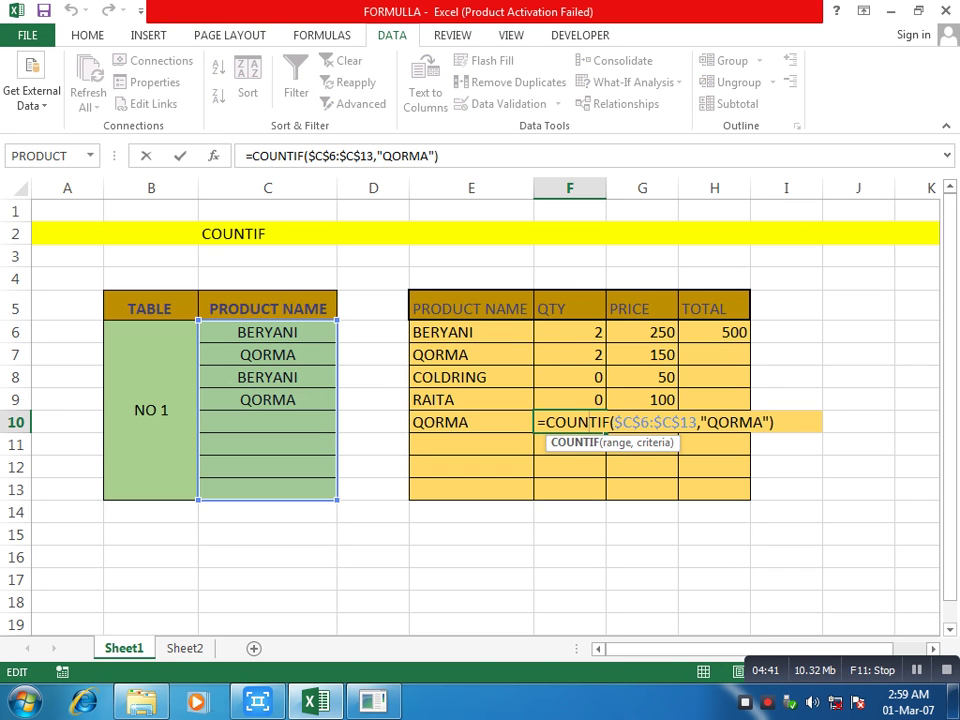
drag(763, 422, 707, 422)
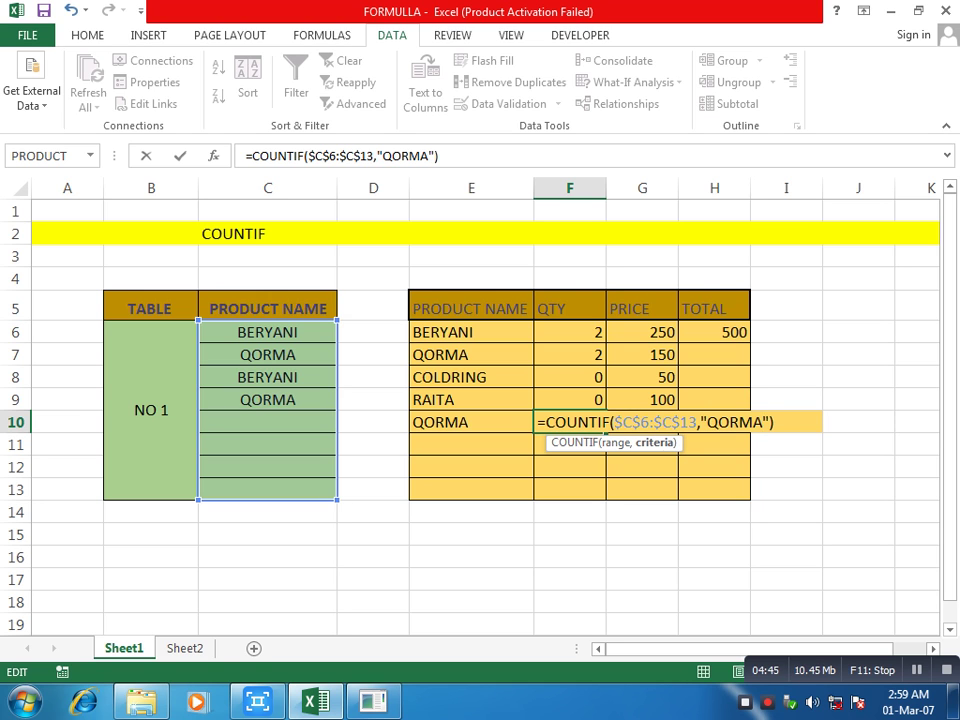
key(Return)
Clear all ordered products from the order cells C6:C13
click(267, 422)
drag(267, 332, 267, 489)
key(Delete)
click(267, 444)
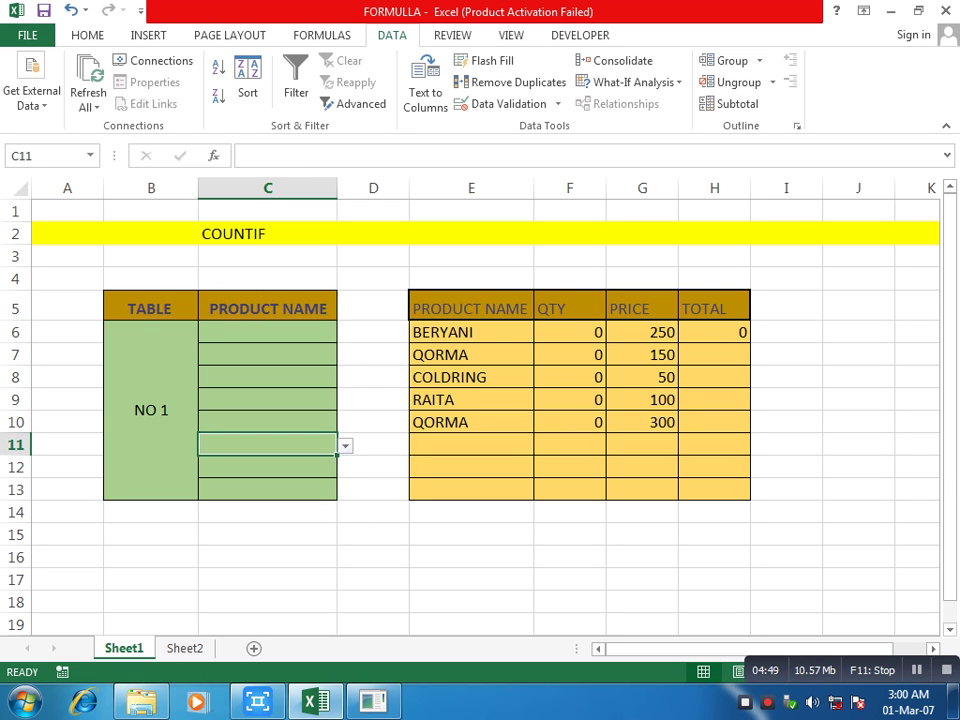
Choose COLDRING from the validation list in C6 and QORMA from the one in C7
click(267, 332)
click(344, 332)
click(187, 381)
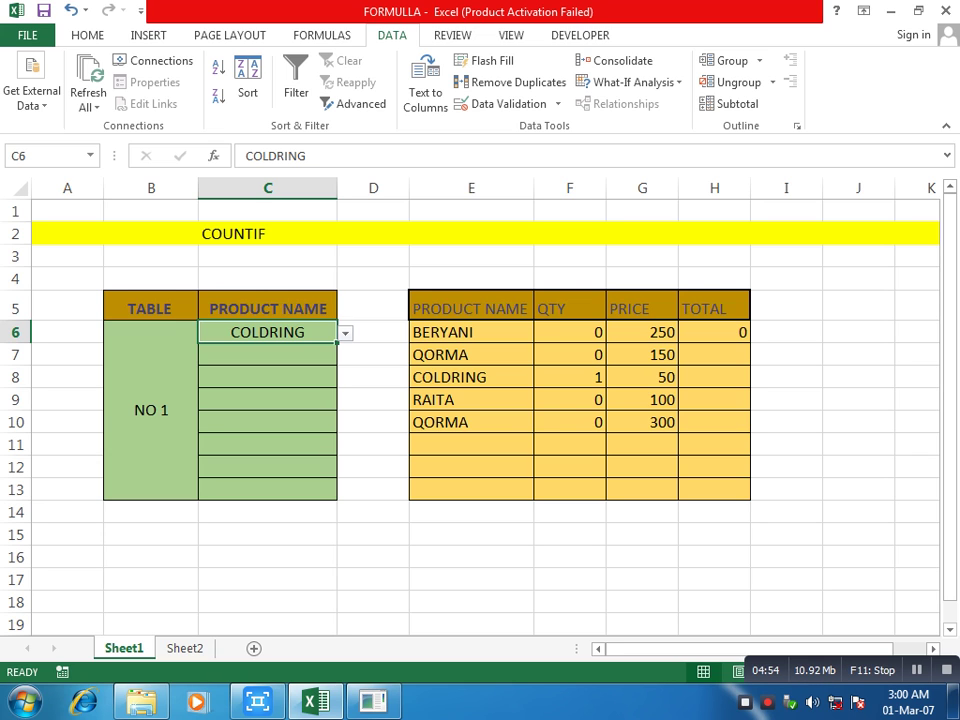
click(267, 355)
key(alt+Down)
key(Up)
key(Up)
key(Up)
key(Up)
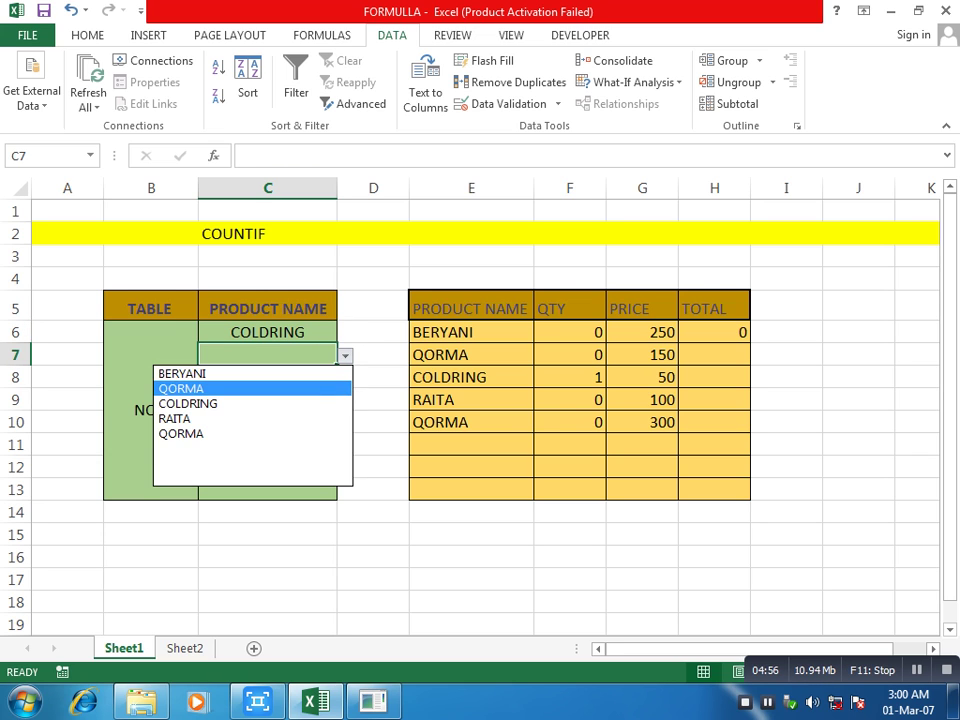
key(Return)
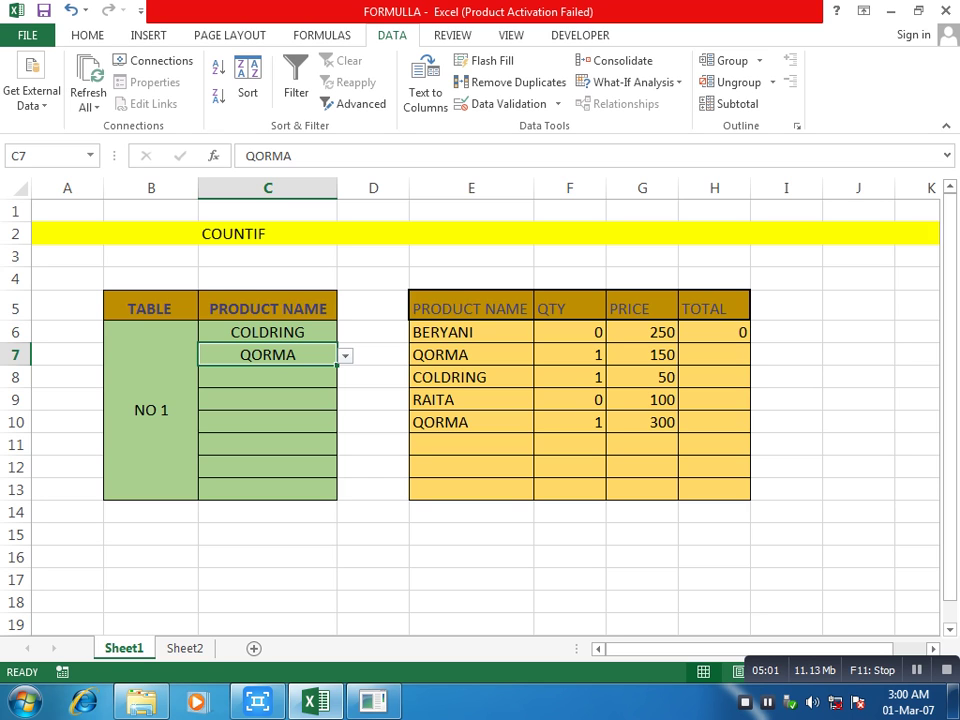
Choose BERYANI from the validation lists in the order cells C8 and C9
key(Down)
key(alt+Down)
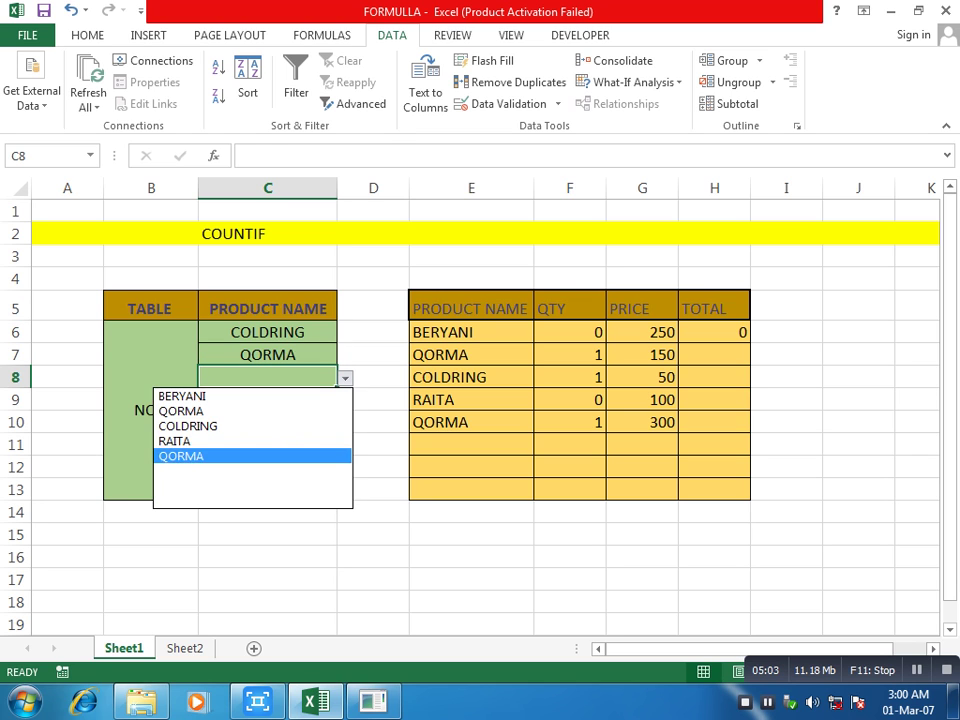
key(Up)
key(Up)
key(Up)
key(Up)
key(Return)
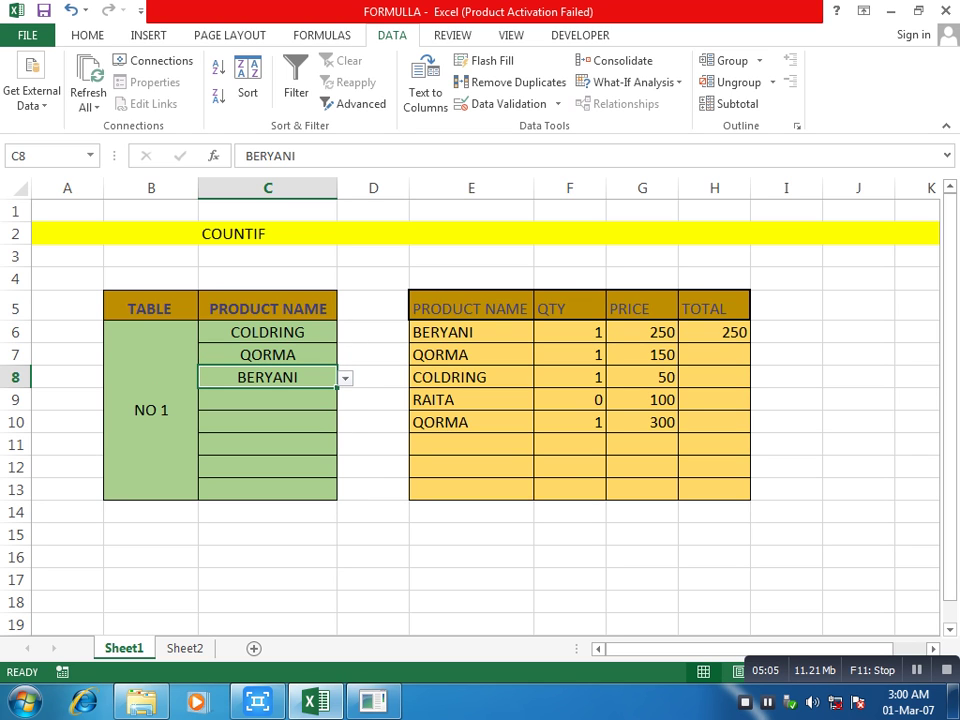
key(Down)
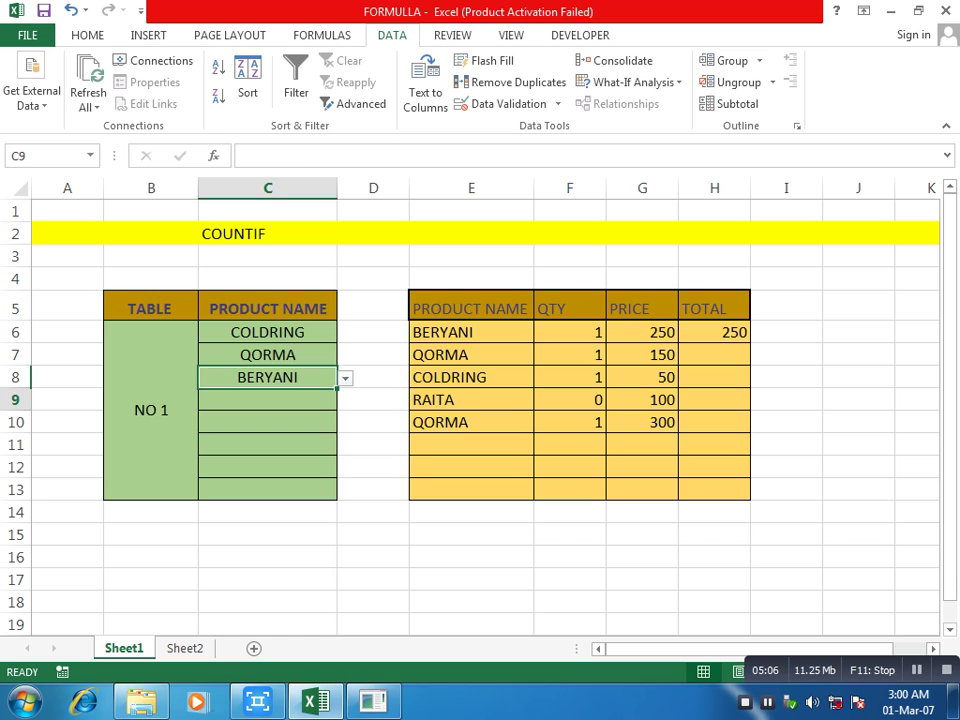
key(alt+Down)
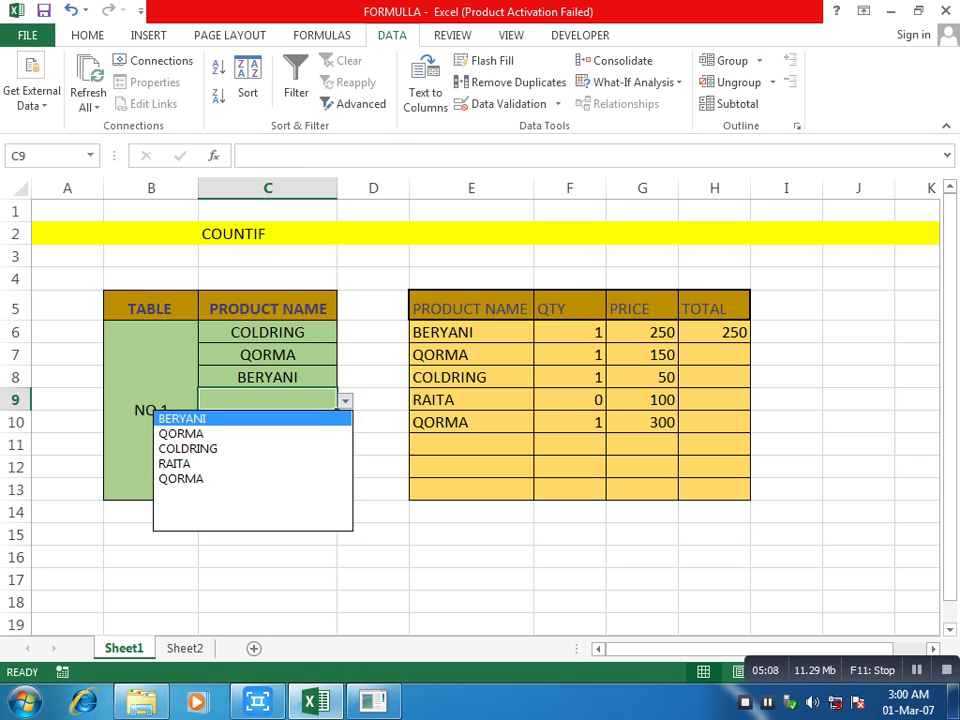
key(Return)
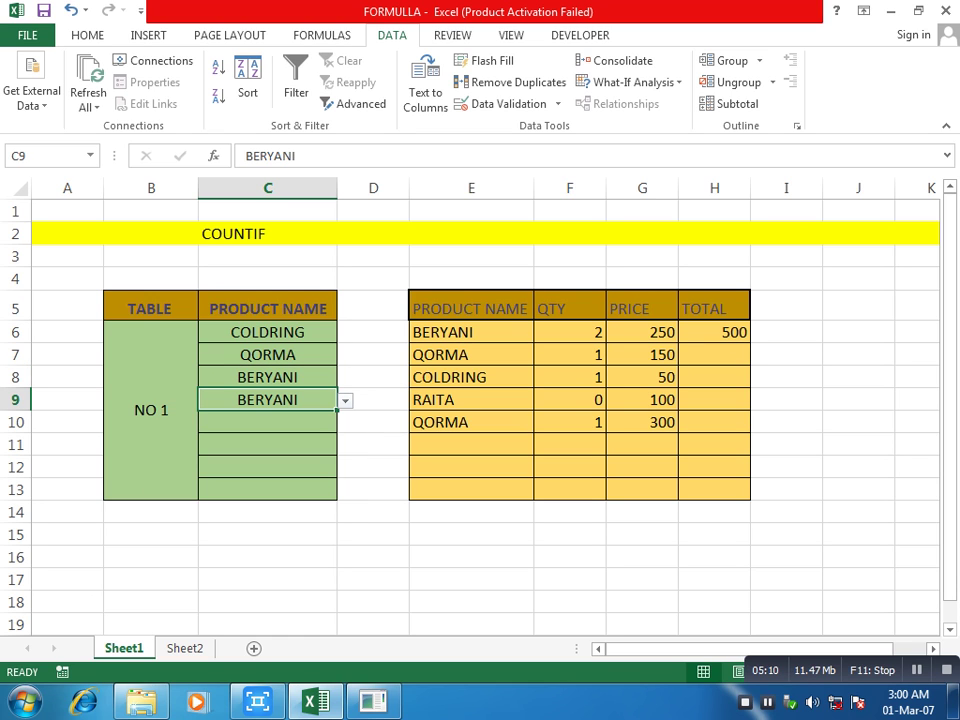
Choose RAITA from the validation list in the order cell C10
key(Down)
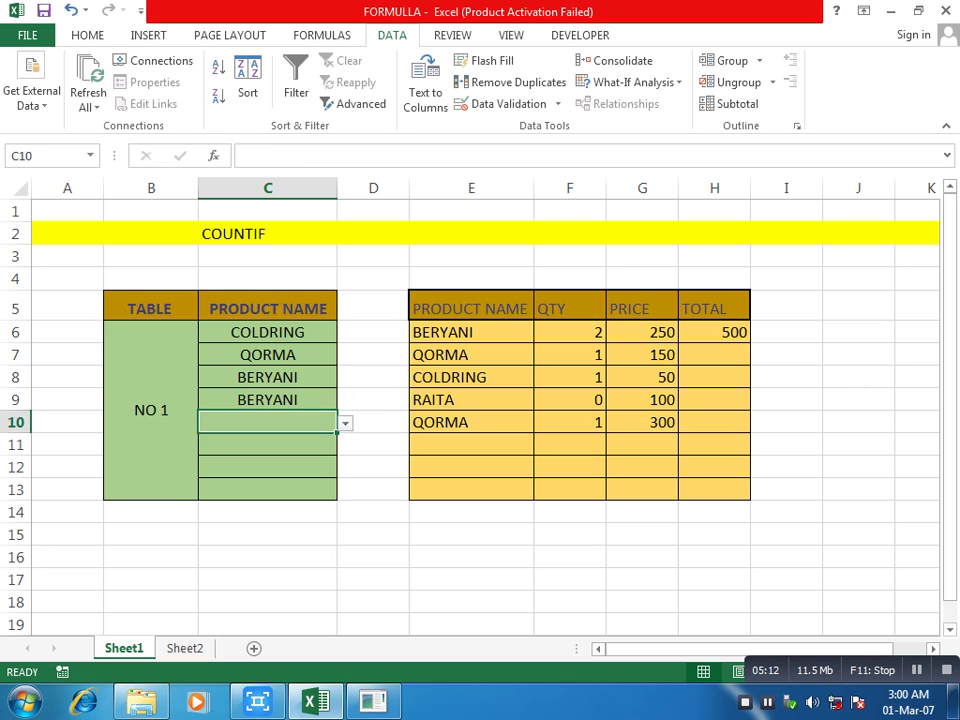
key(alt+Down)
key(Down)
key(Down)
key(Down)
key(Down)
key(Return)
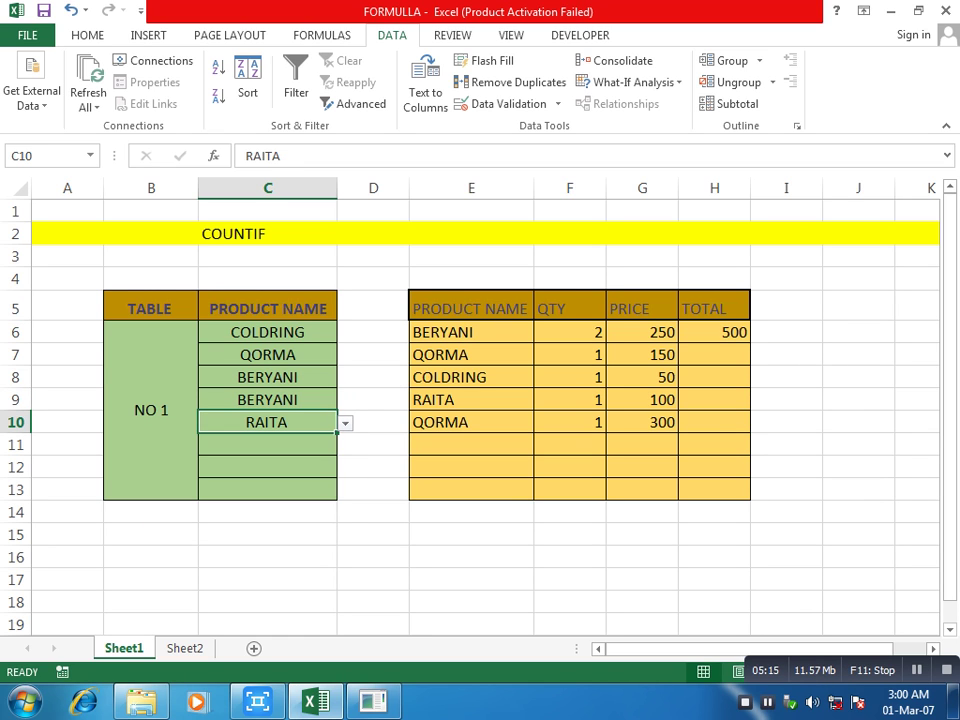
Clear the TOTAL cell H6 and enter the formula =G6*F6 to multiply price by quantity
drag(642, 332, 642, 422)
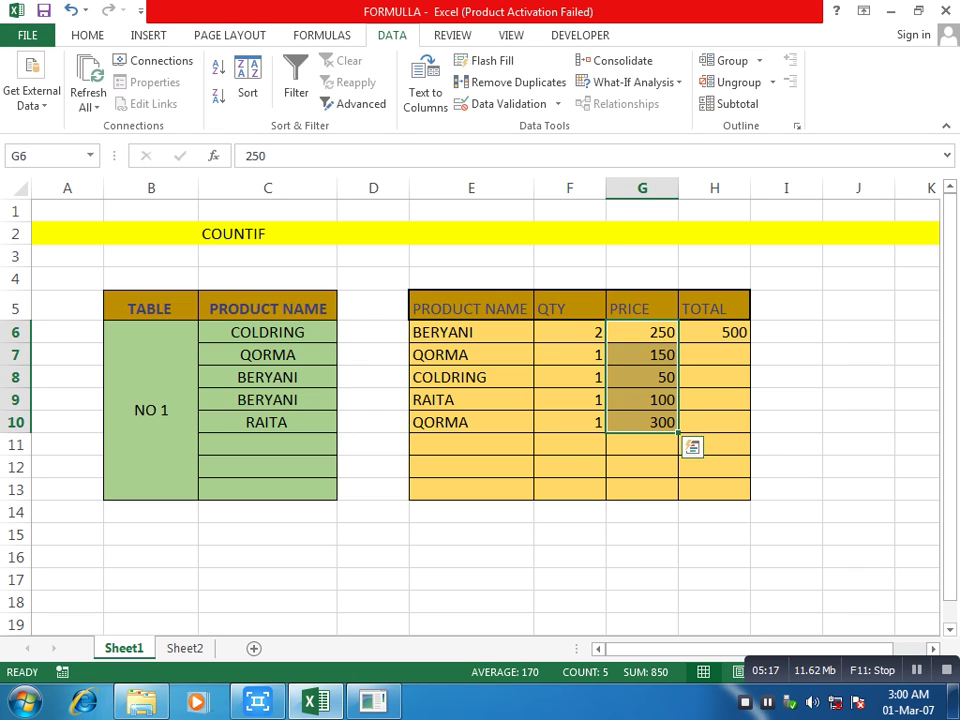
click(714, 332)
key(F2)
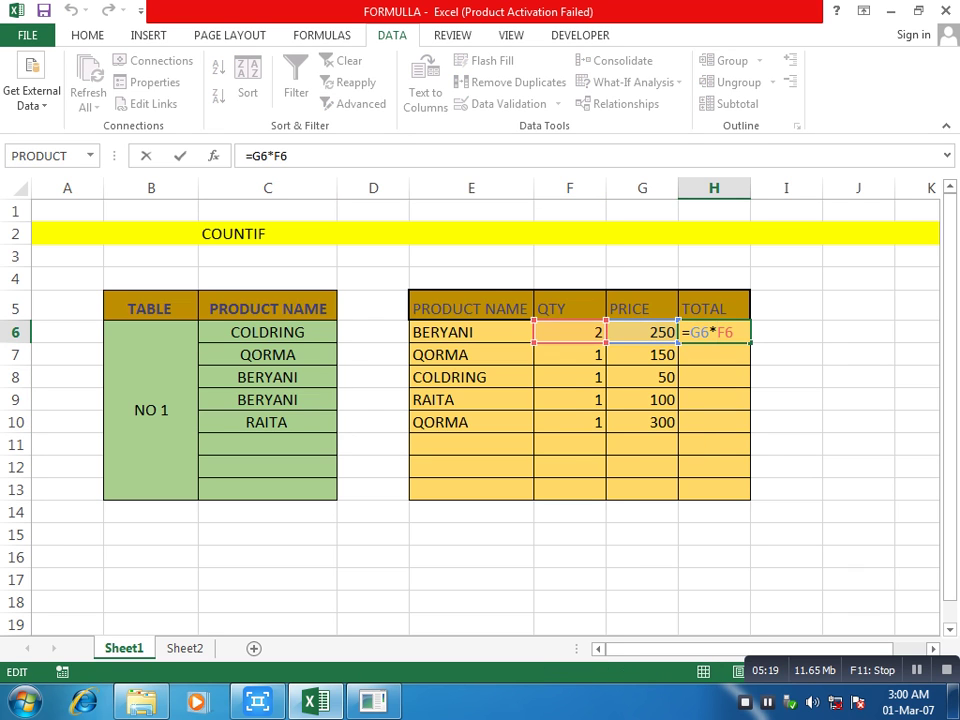
key(Escape)
key(Delete)
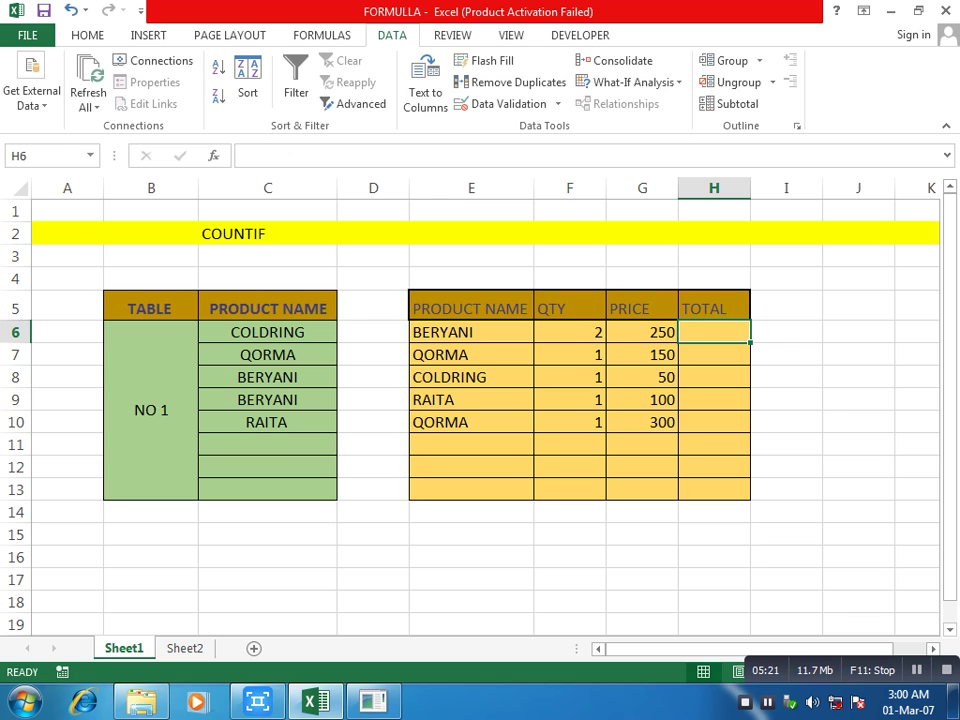
text(=)
key(Left)
text(*)
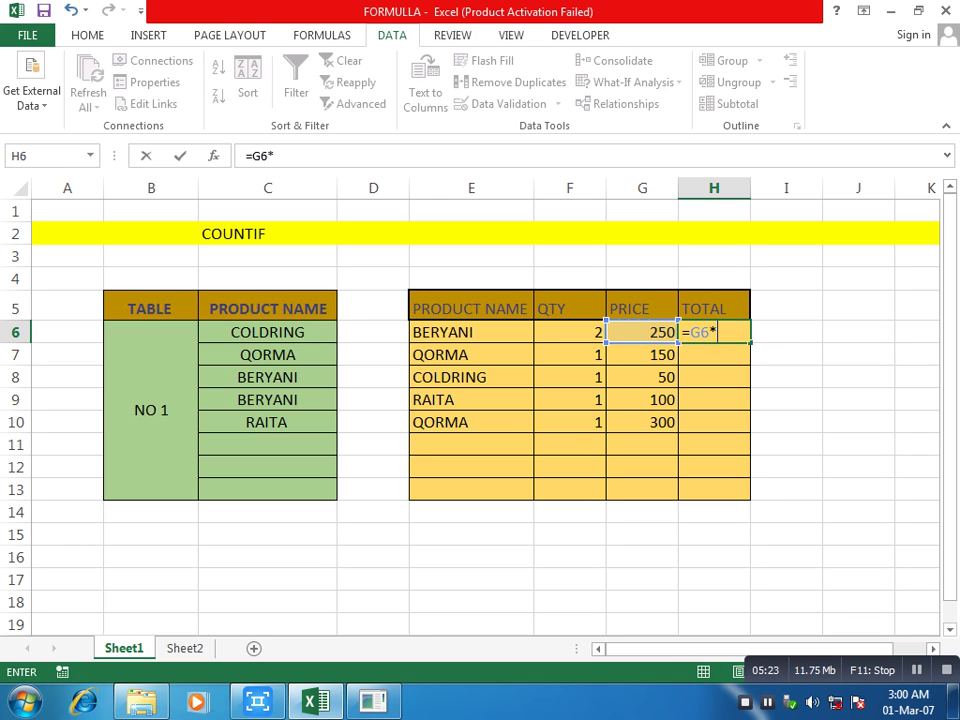
key(Left)
key(Left)
key(Return)
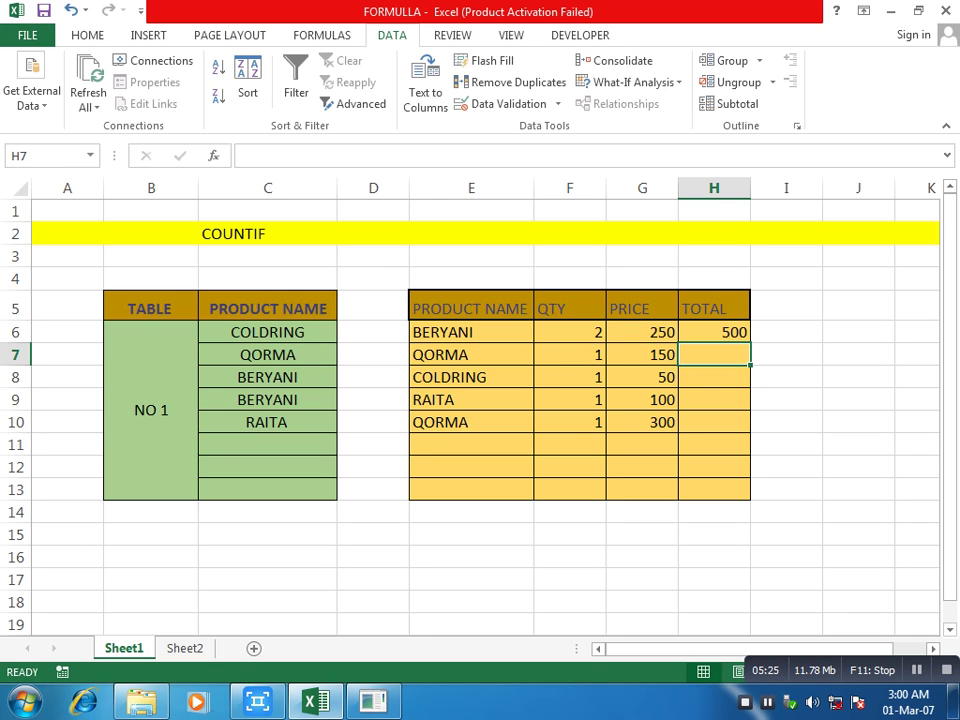
Fill the price-times-quantity formula from H6 down through the TOTAL cells H7 to H10
click(642, 332)
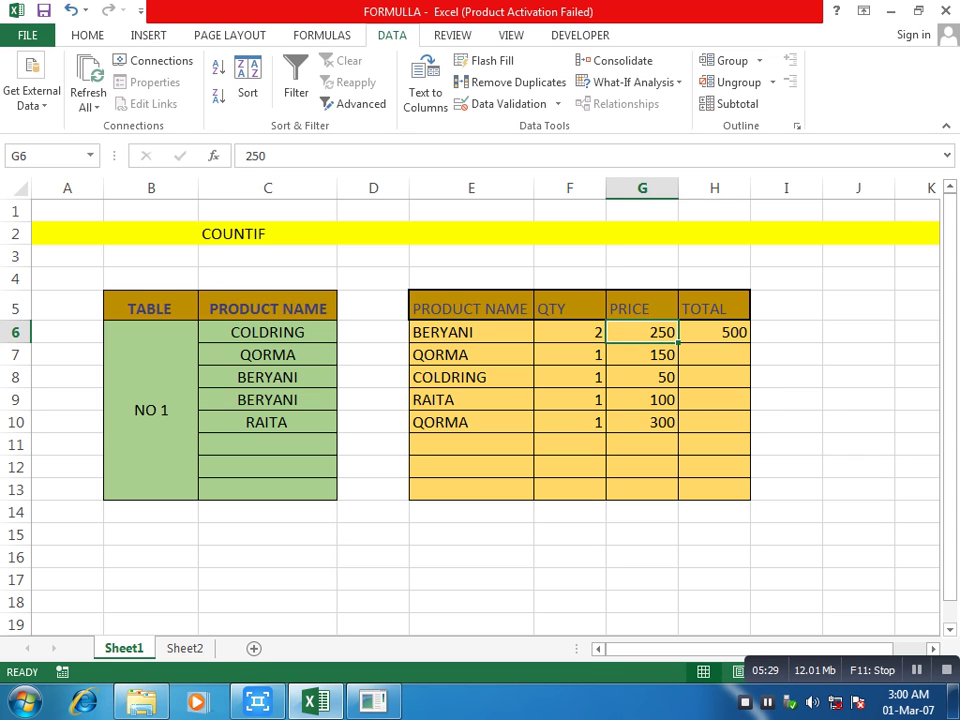
click(714, 354)
key(ctrl+d)
key(Down)
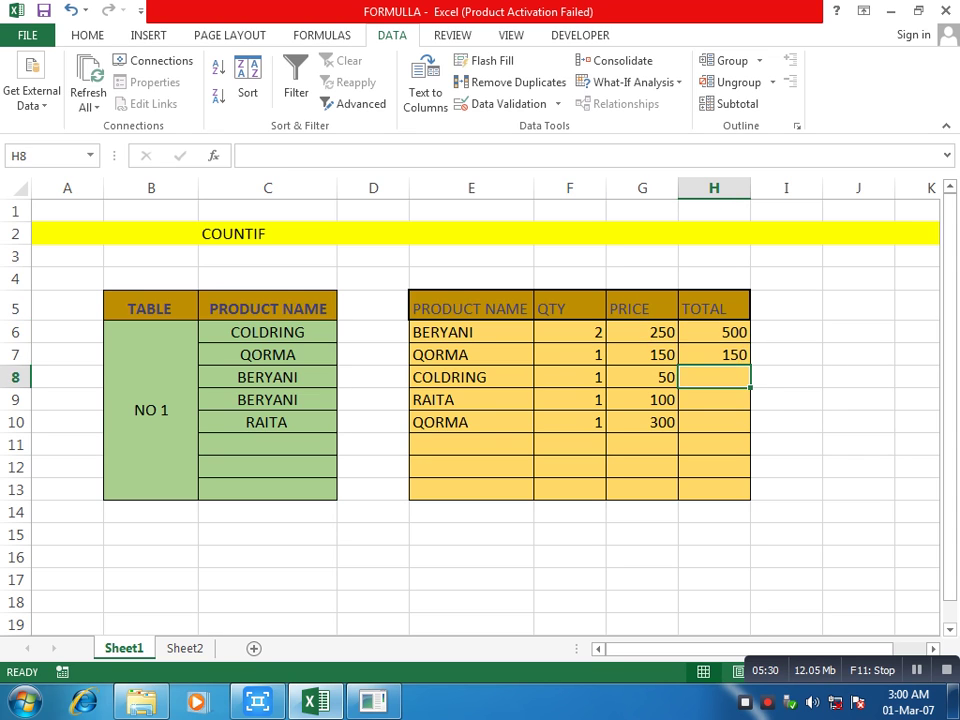
key(ctrl+d)
key(Down)
key(ctrl+d)
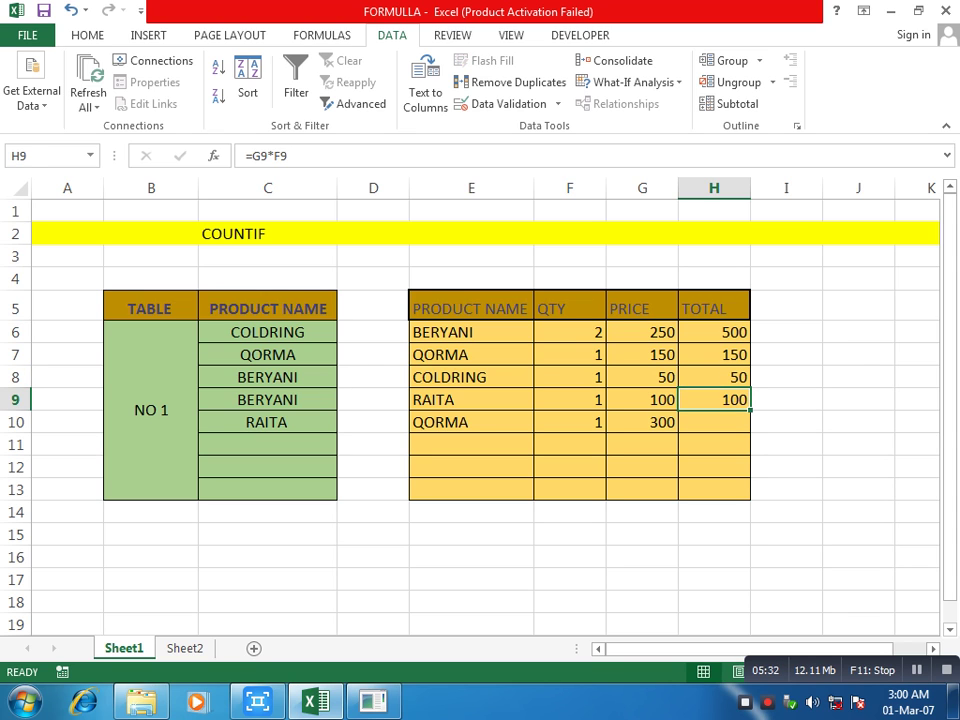
key(Down)
key(ctrl+d)
Enter =SUM(H6:H12) in H13 to add up the TOTAL column
key(Down)
key(Down)
key(Down)
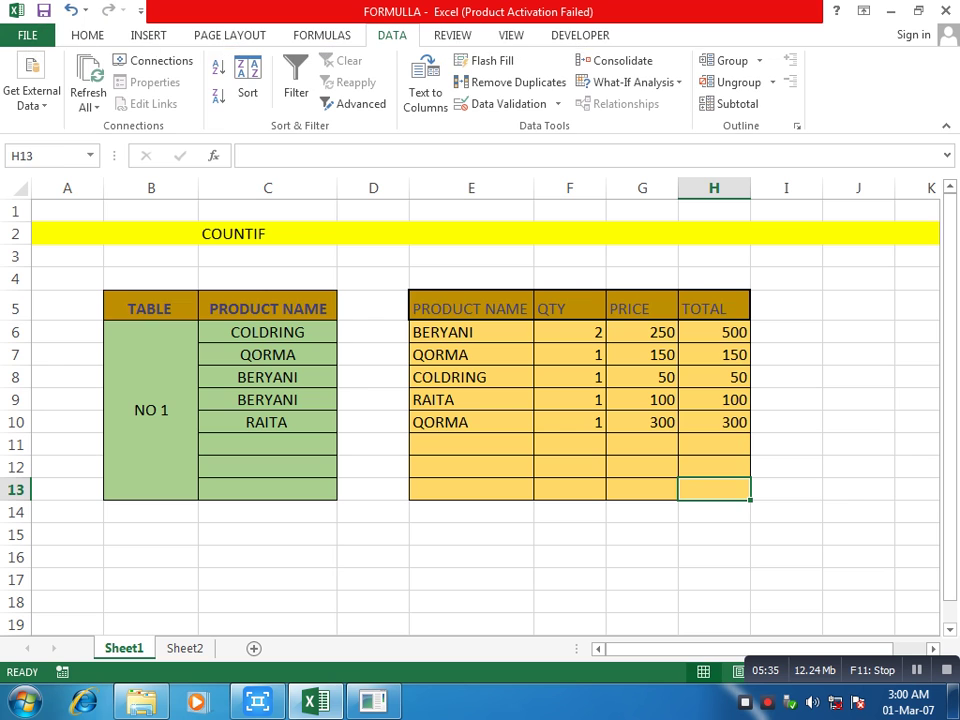
key(alt+equal)
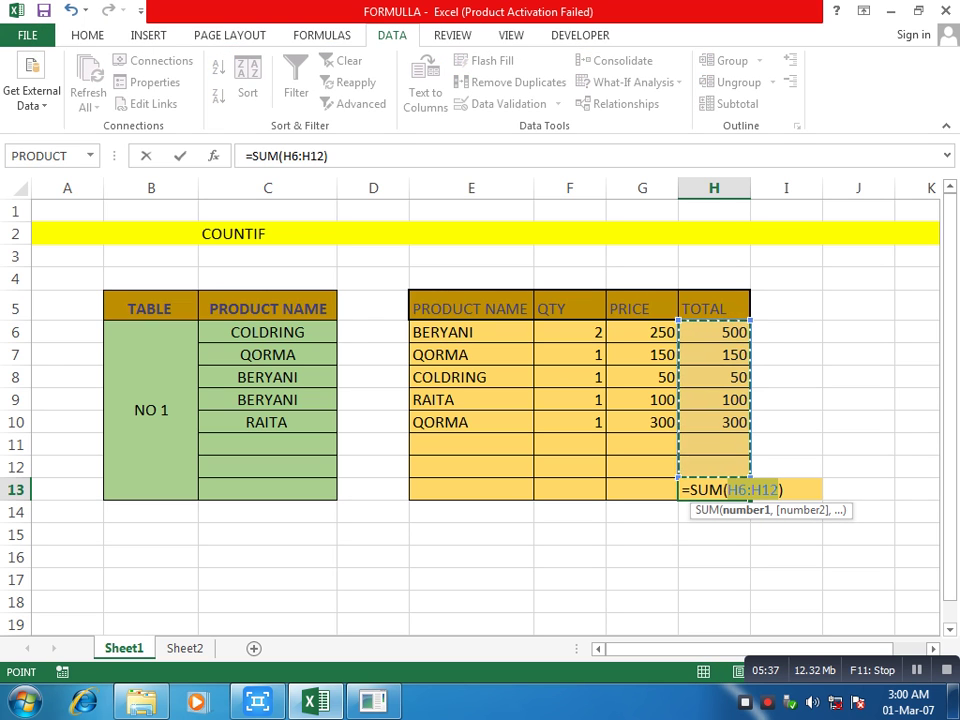
key(ctrl+Return)
key(Return)
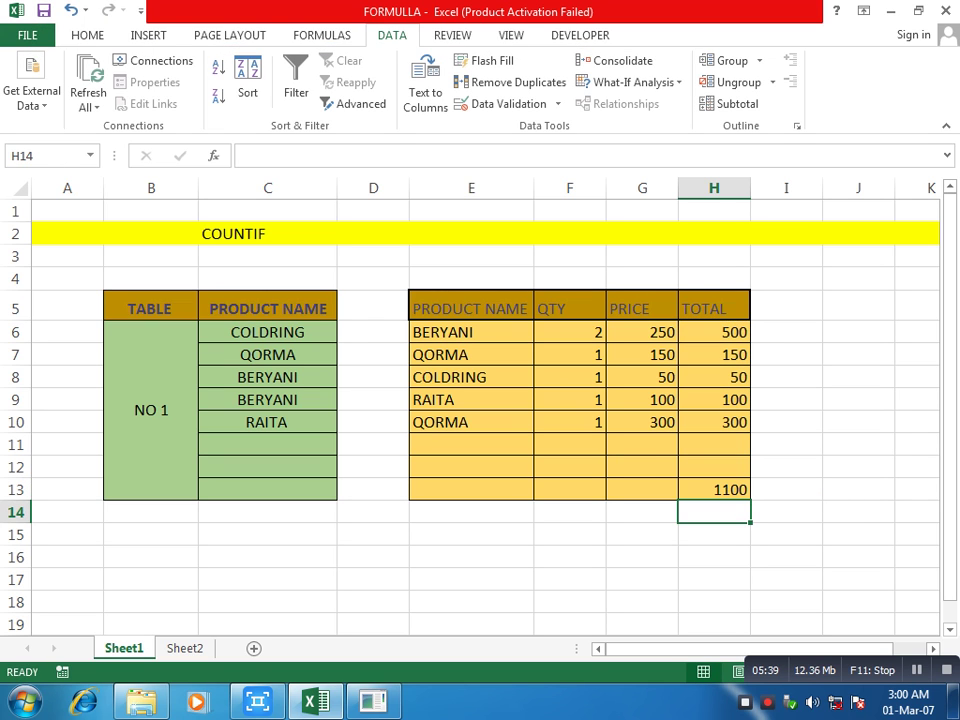
Fill the grand total row E13:H13 with the darkest gold-brown theme colour
drag(714, 490, 740, 490)
click(472, 490)
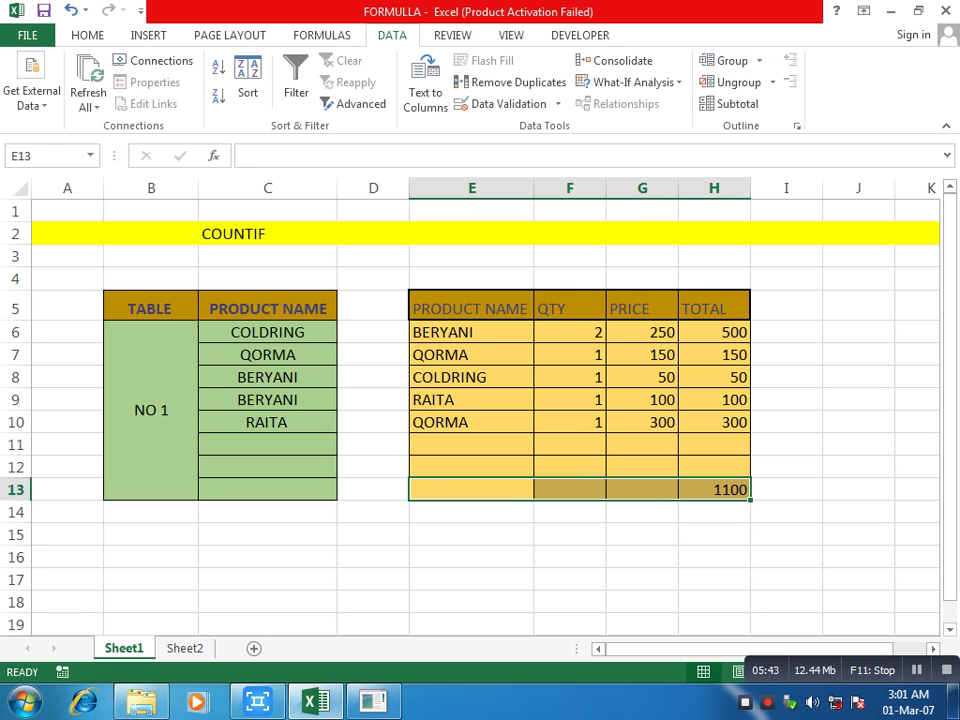
click(87, 35)
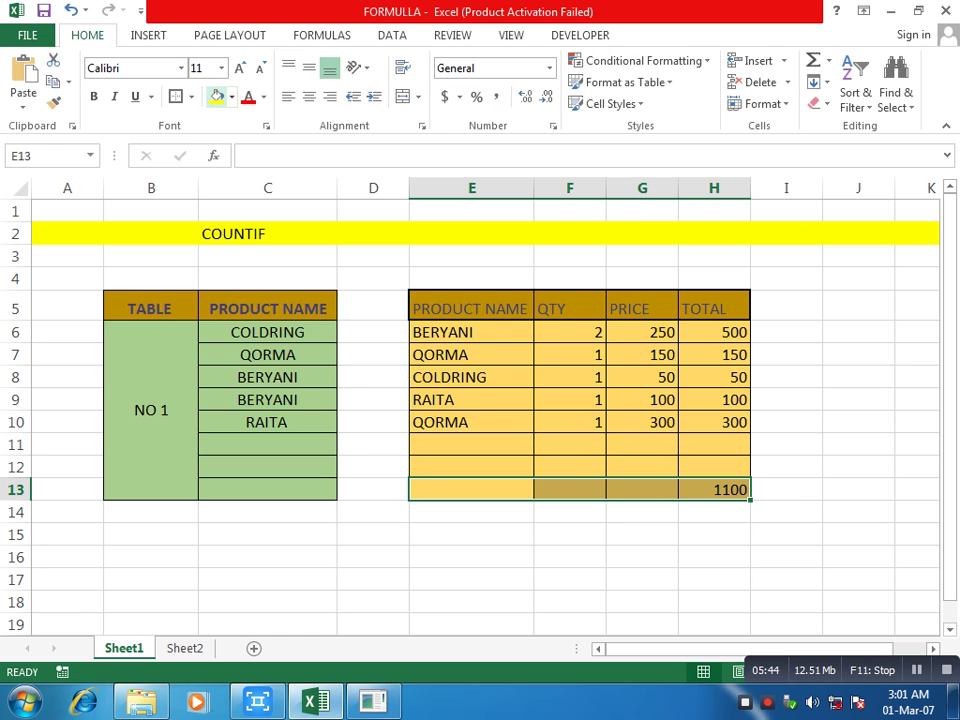
click(231, 96)
click(327, 202)
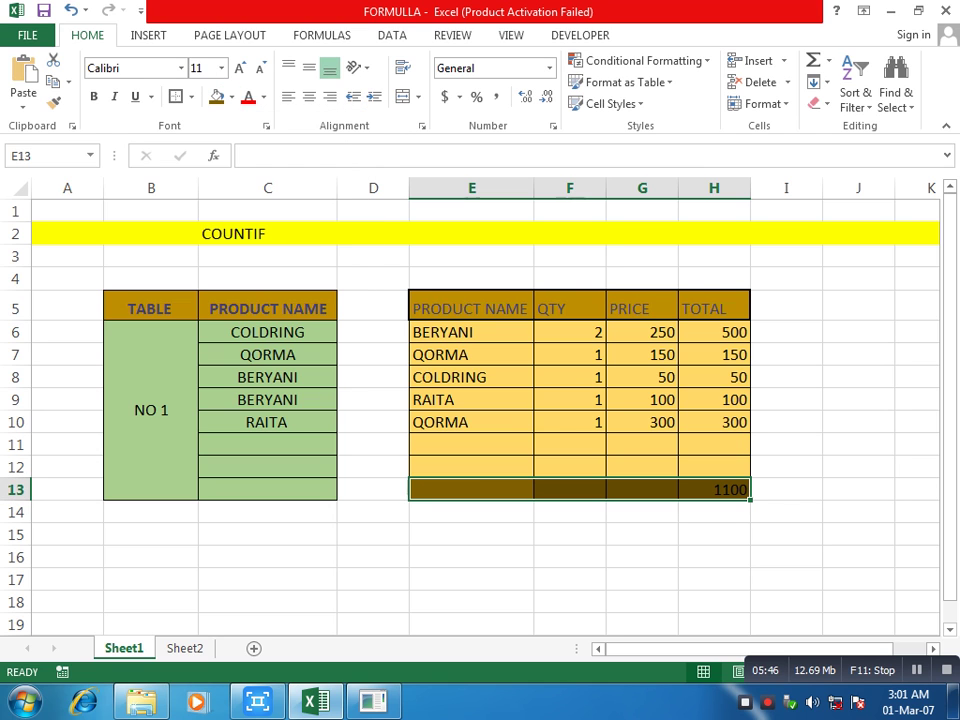
Make the text in the grand total row E13:H13 bold and white
click(247, 96)
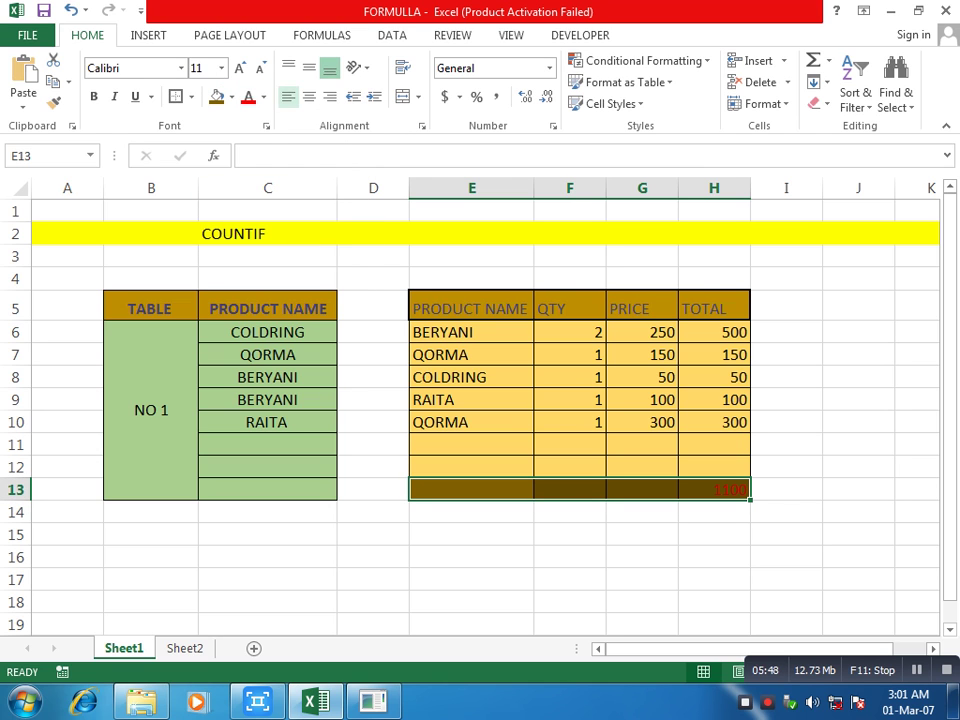
click(263, 96)
click(247, 161)
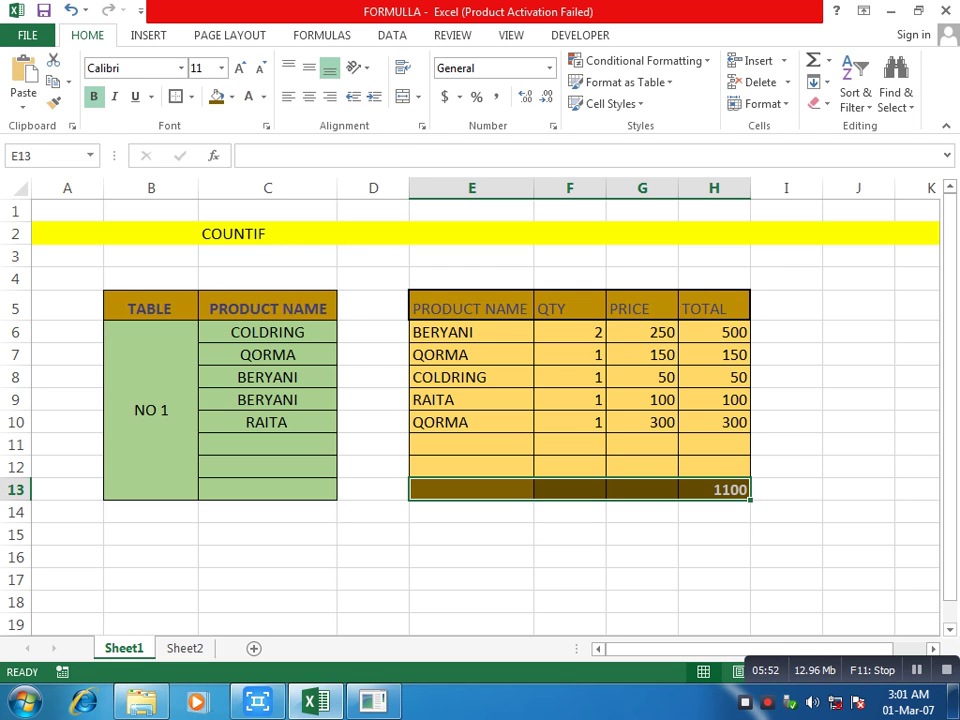
Fill the TOTAL cells H6:H12 with the same dark gold as the table header
click(714, 444)
click(642, 422)
drag(714, 332, 714, 467)
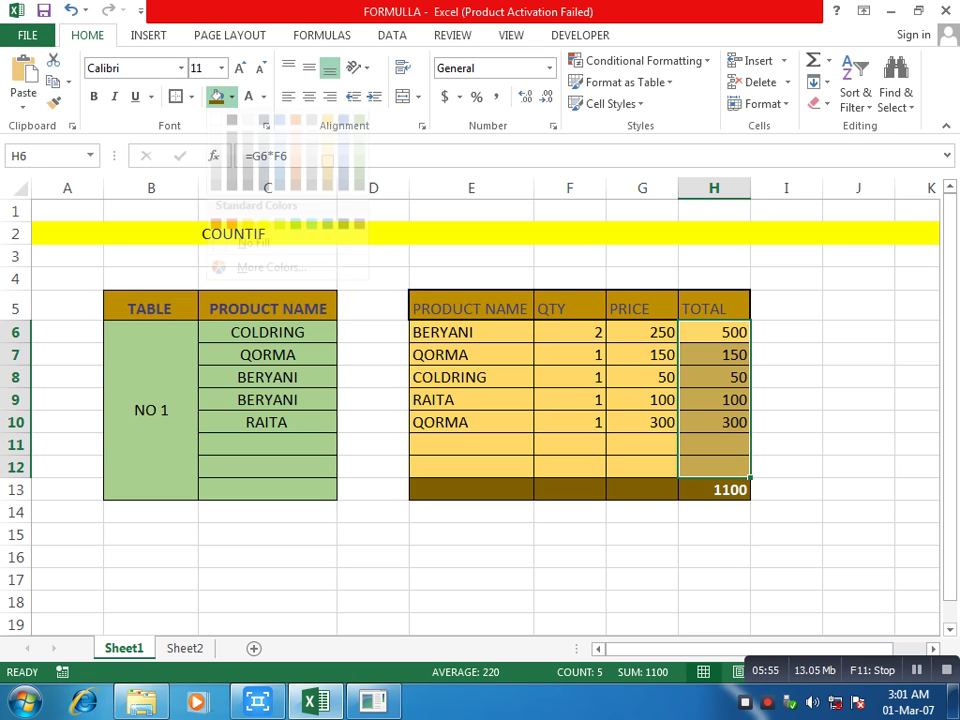
click(232, 96)
click(327, 181)
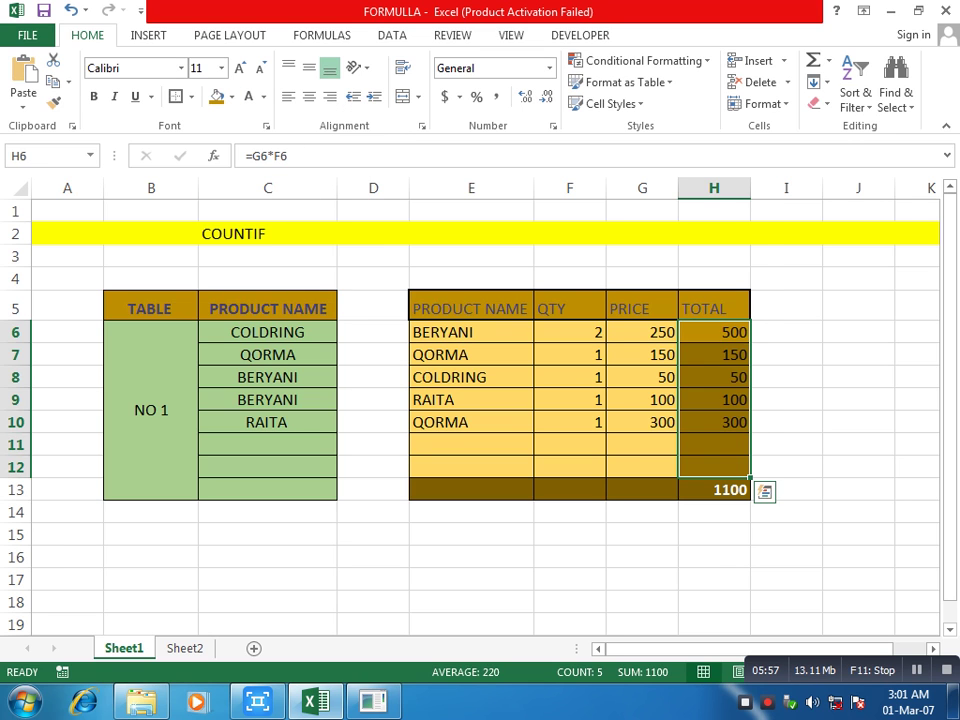
click(642, 377)
click(714, 309)
drag(714, 309, 471, 309)
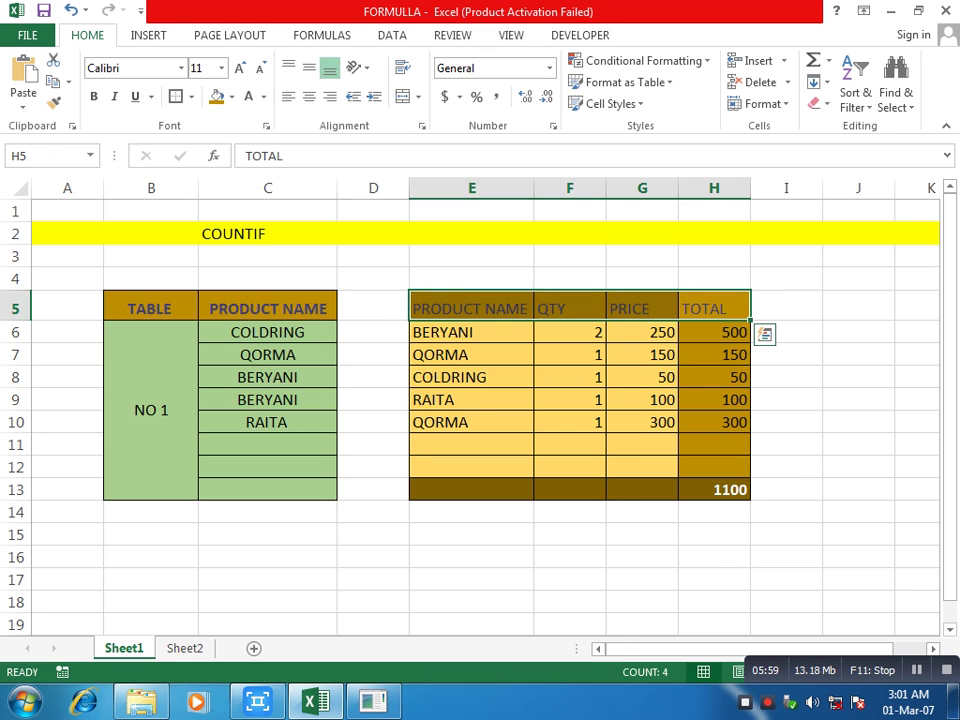
click(471, 377)
click(786, 377)
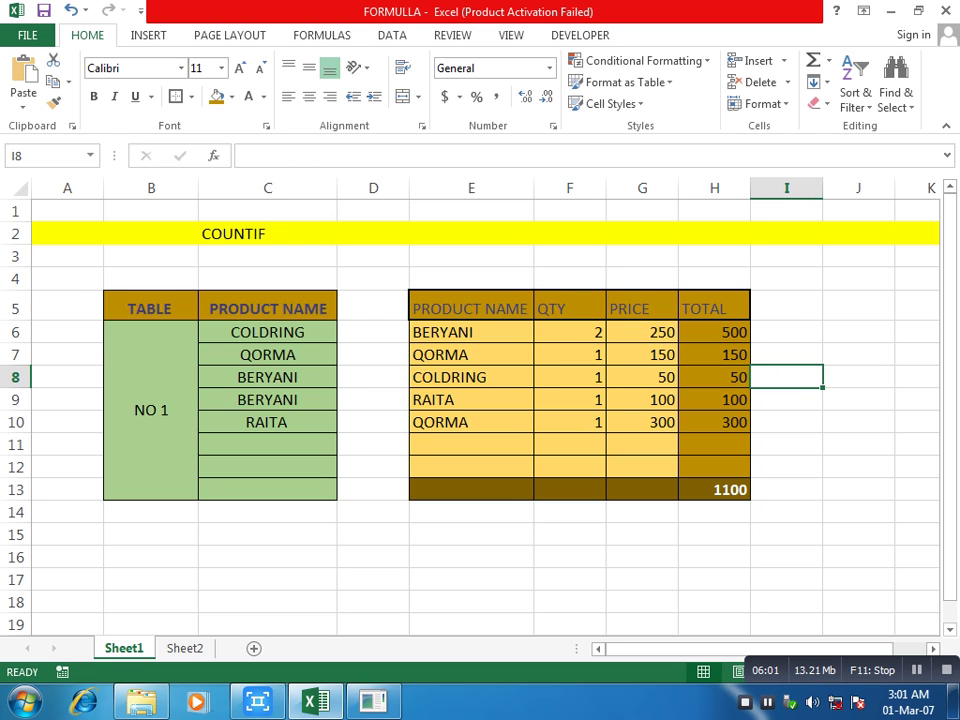
click(714, 332)
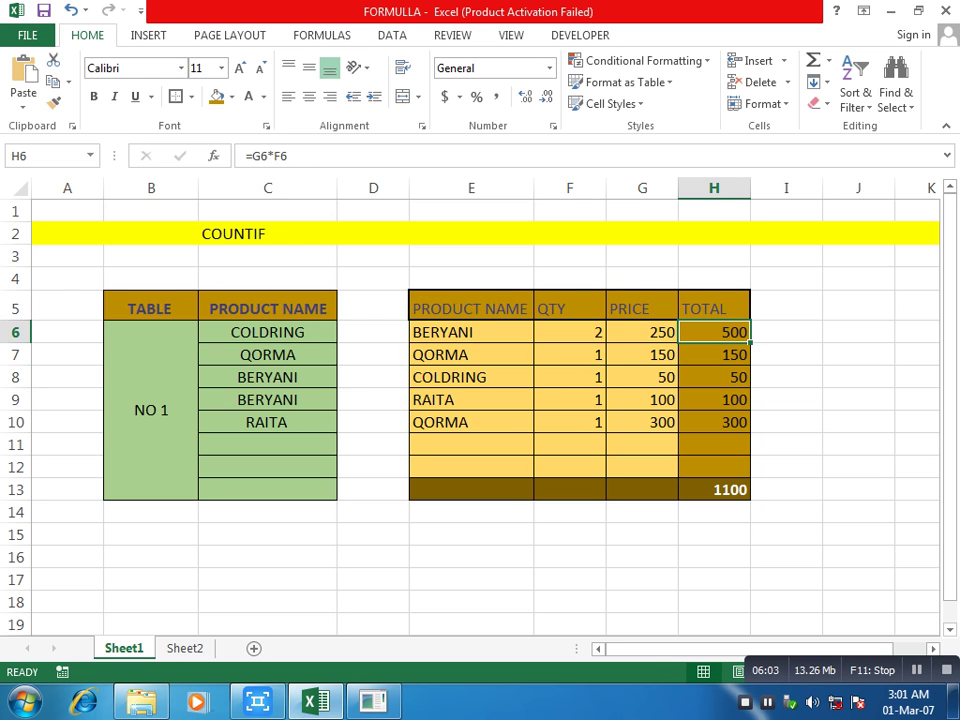
drag(268, 422, 268, 399)
click(471, 377)
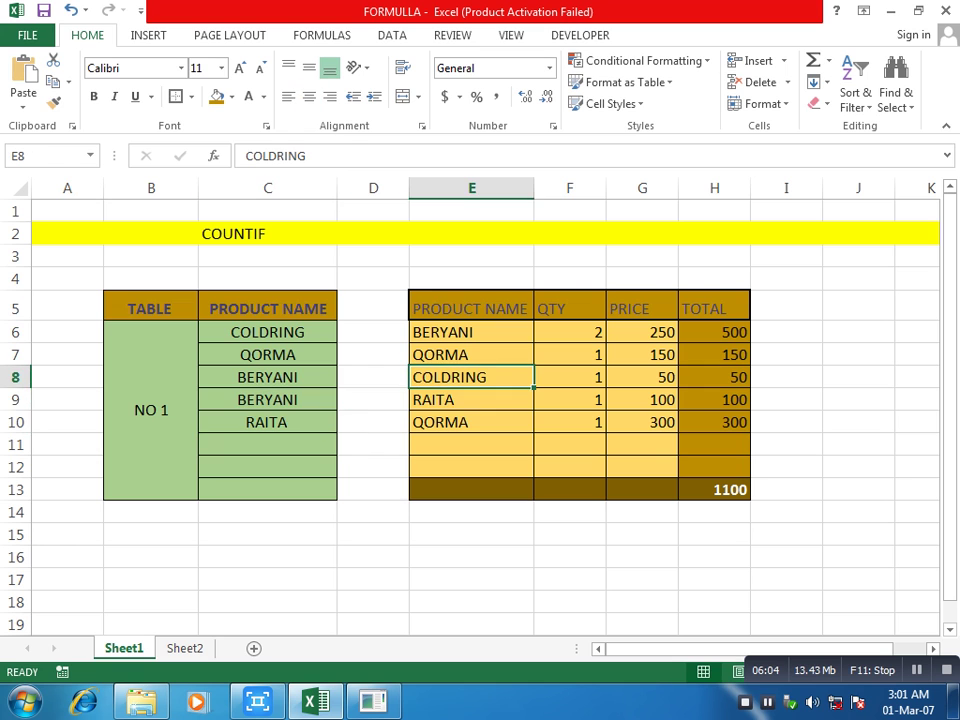
Copy the order and bill tables in B5:H13 and paste them starting at cell B15
drag(150, 308, 714, 489)
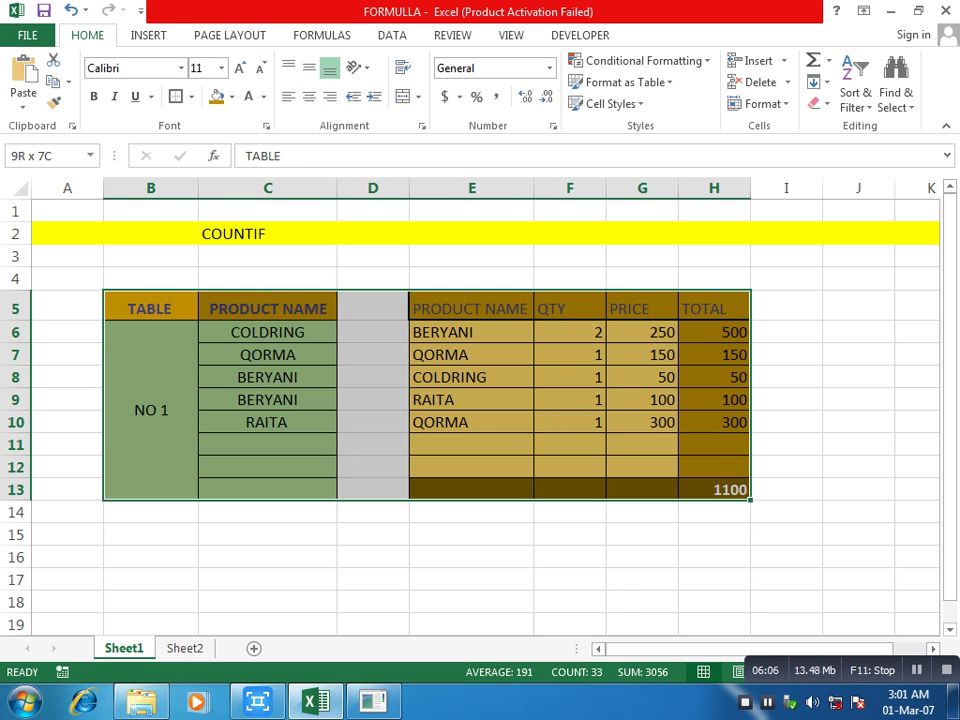
right_click(681, 468)
click(723, 119)
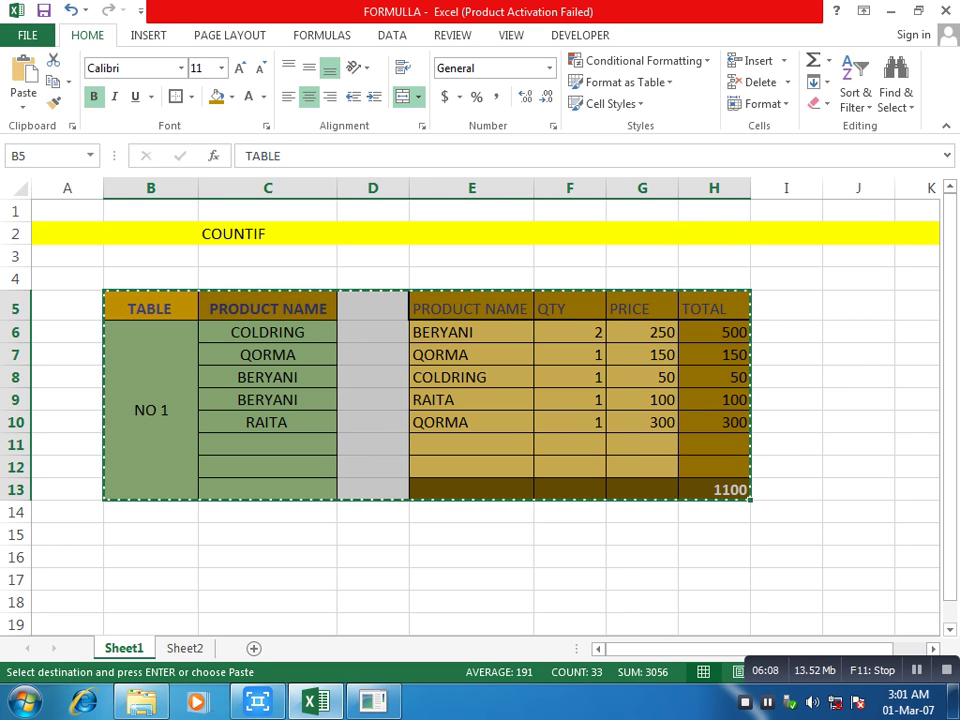
click(150, 534)
key(Return)
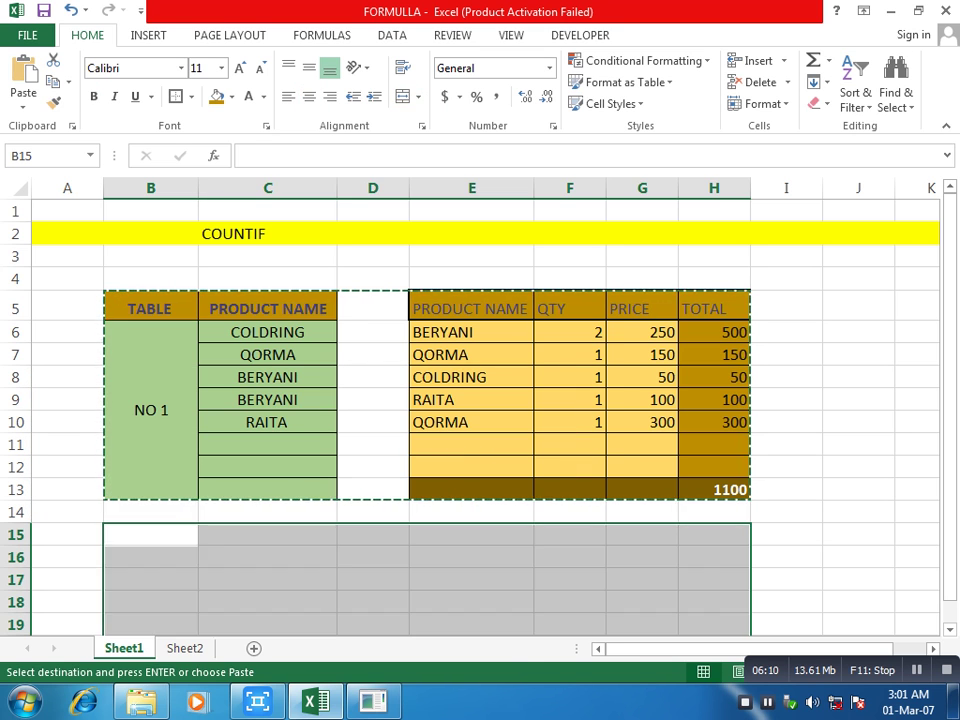
Change the table number in the copied block's merged cell B16 to NO 2
click(150, 591)
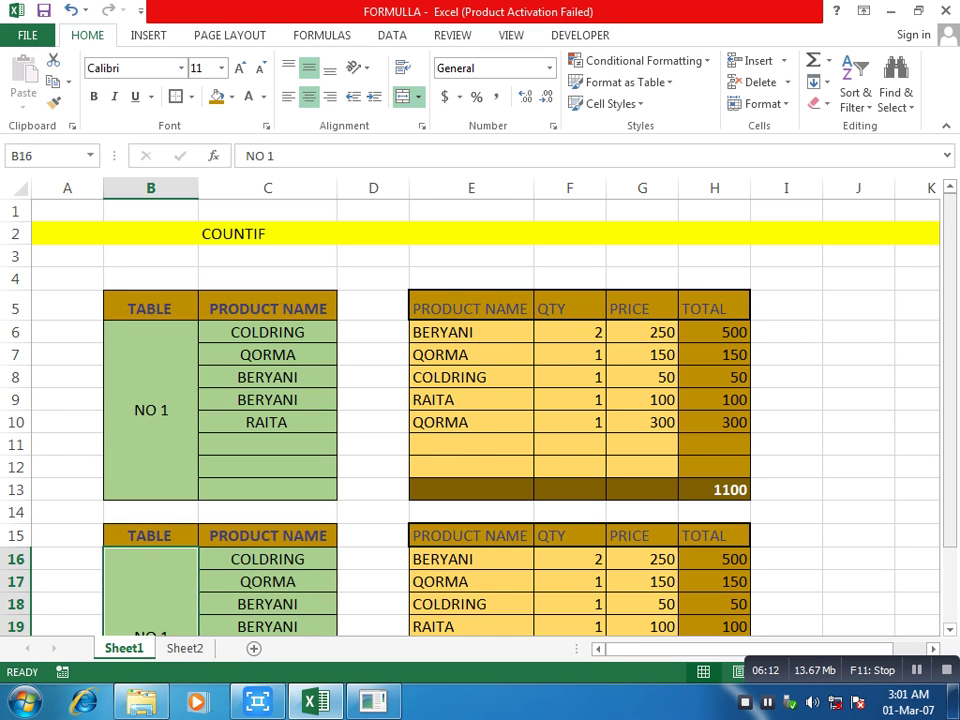
scroll(350, 400, down, 2)
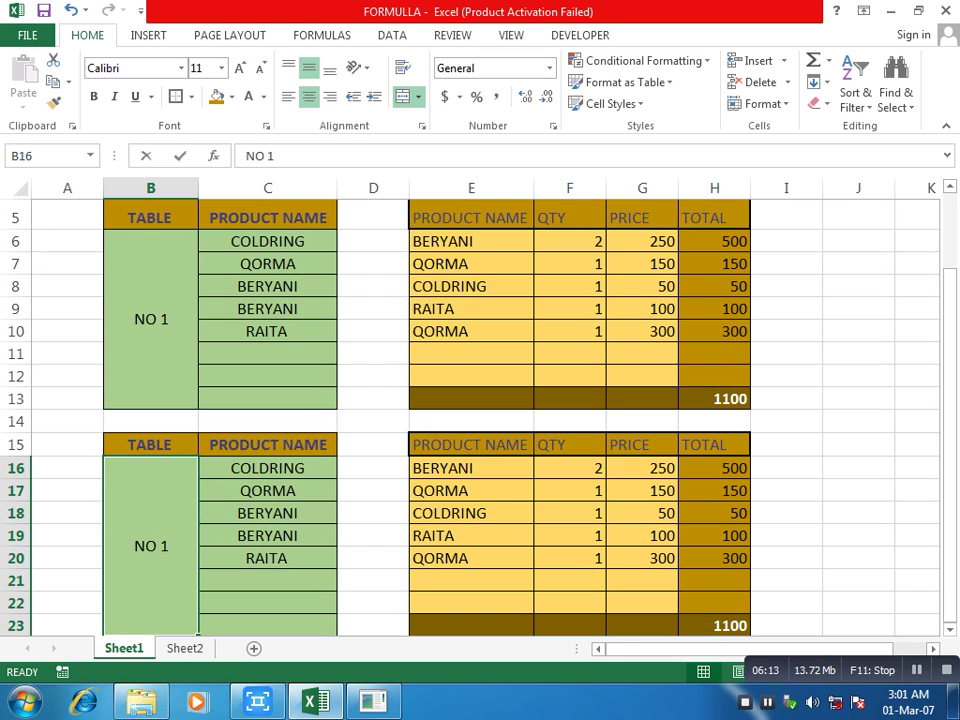
double_click(166, 546)
double_click(166, 546)
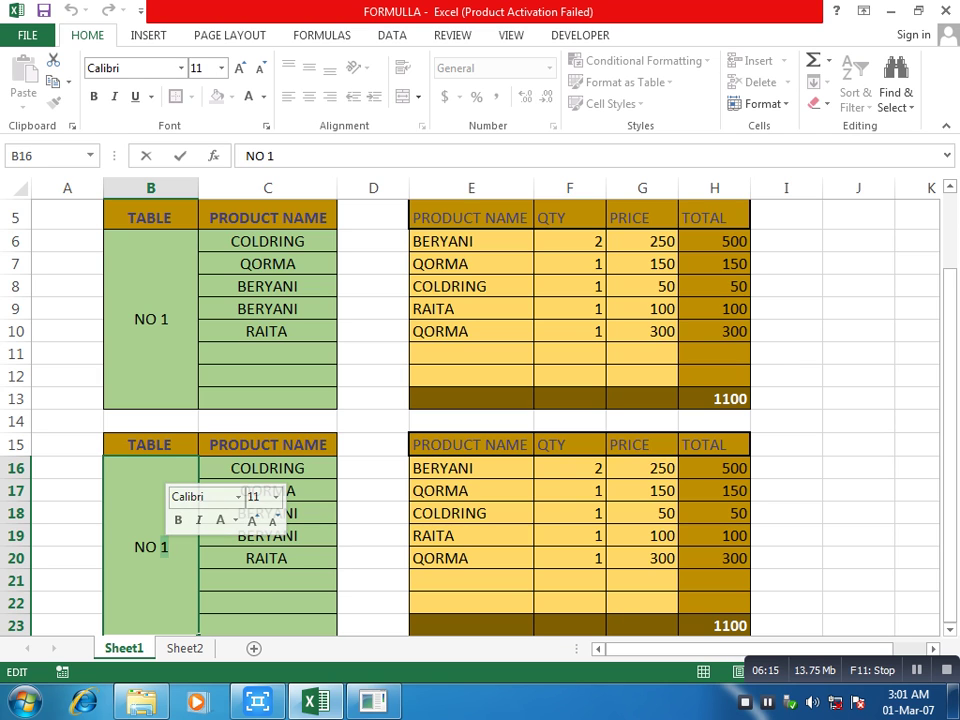
text(2)
click(267, 558)
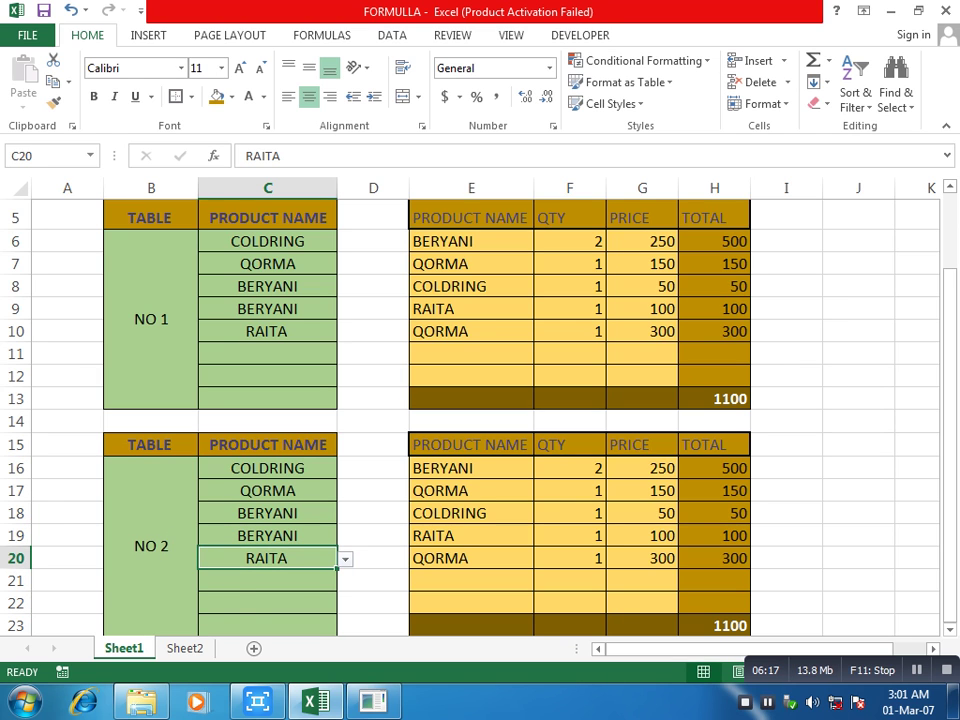
Clear the copied product names from C16:C20 in the NO 2 order table
click(267, 469)
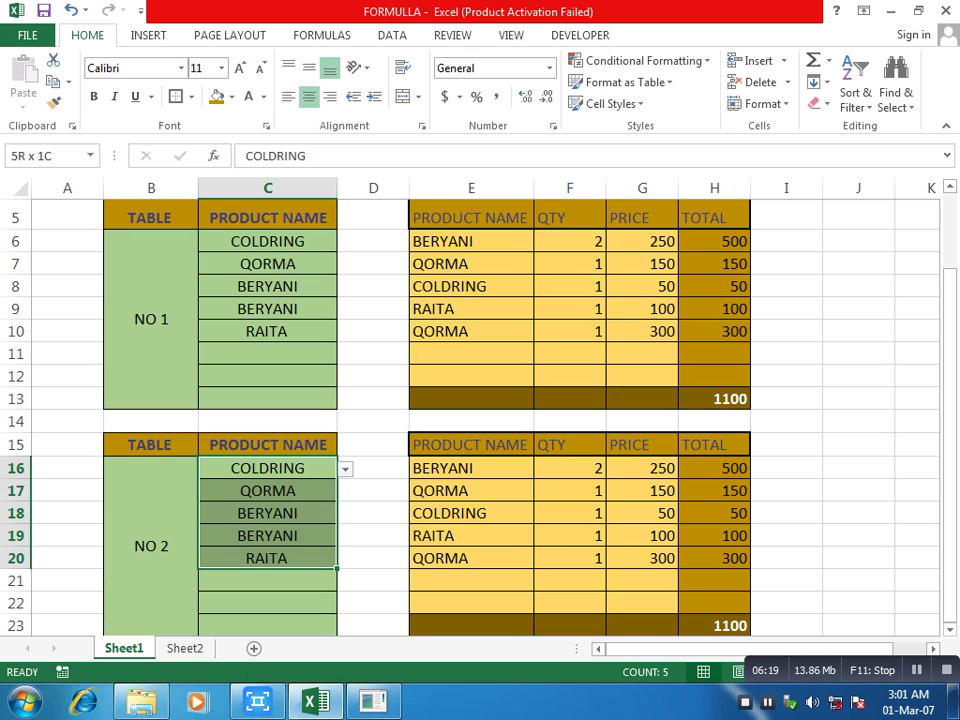
key(Delete)
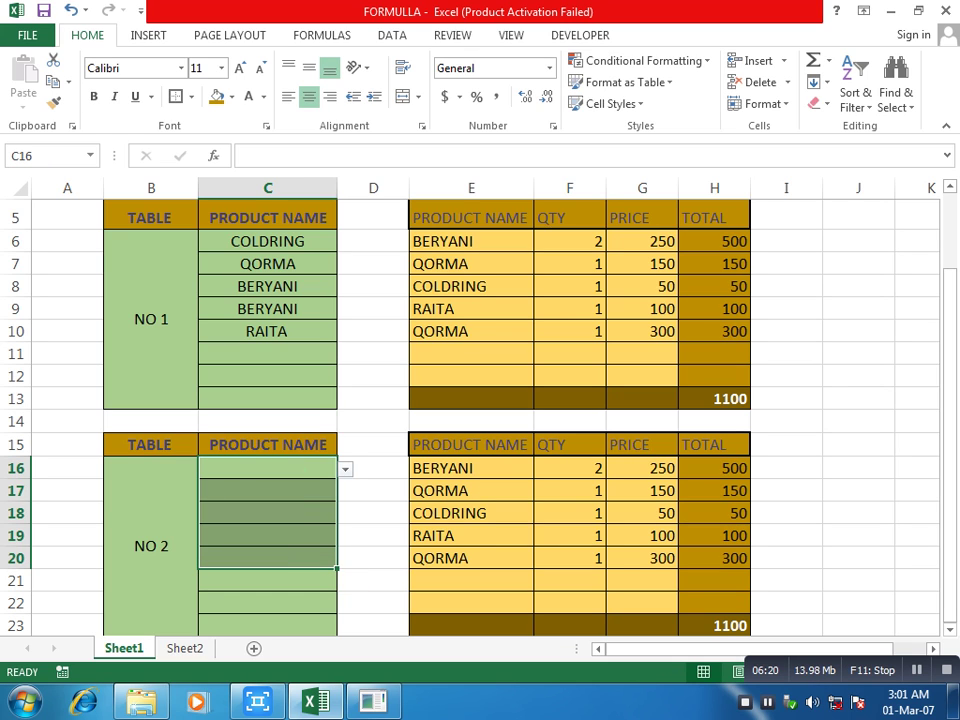
click(373, 513)
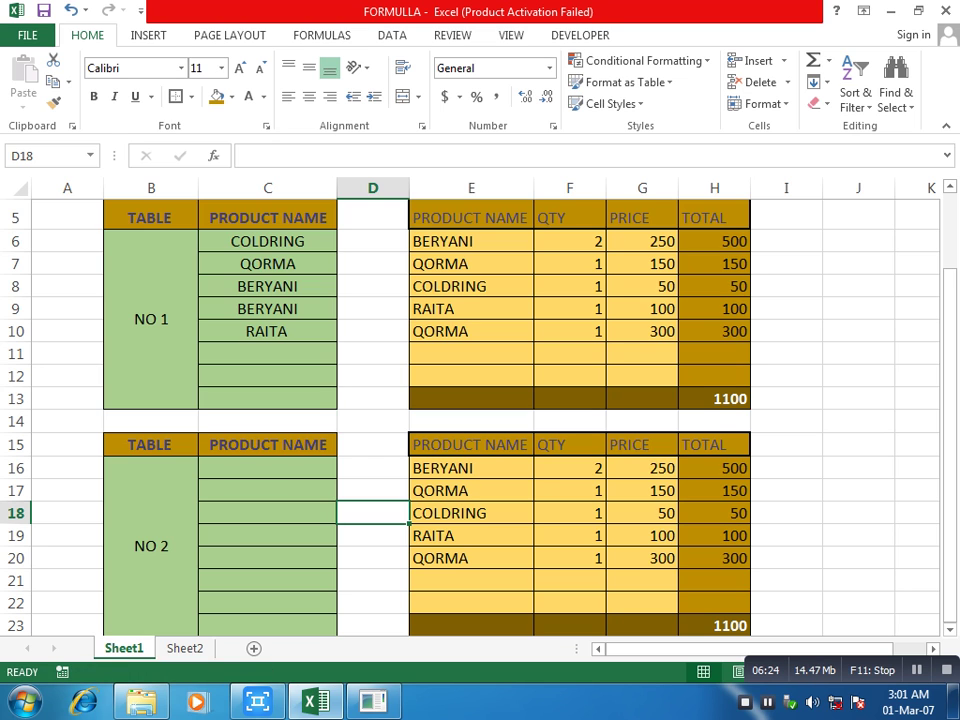
Shift the BERYANI COUNTIF range in F16 to $C$16:$C$23 so it counts the NO 2 orders
key(Up)
key(Up)
key(Right)
key(Right)
key(F2)
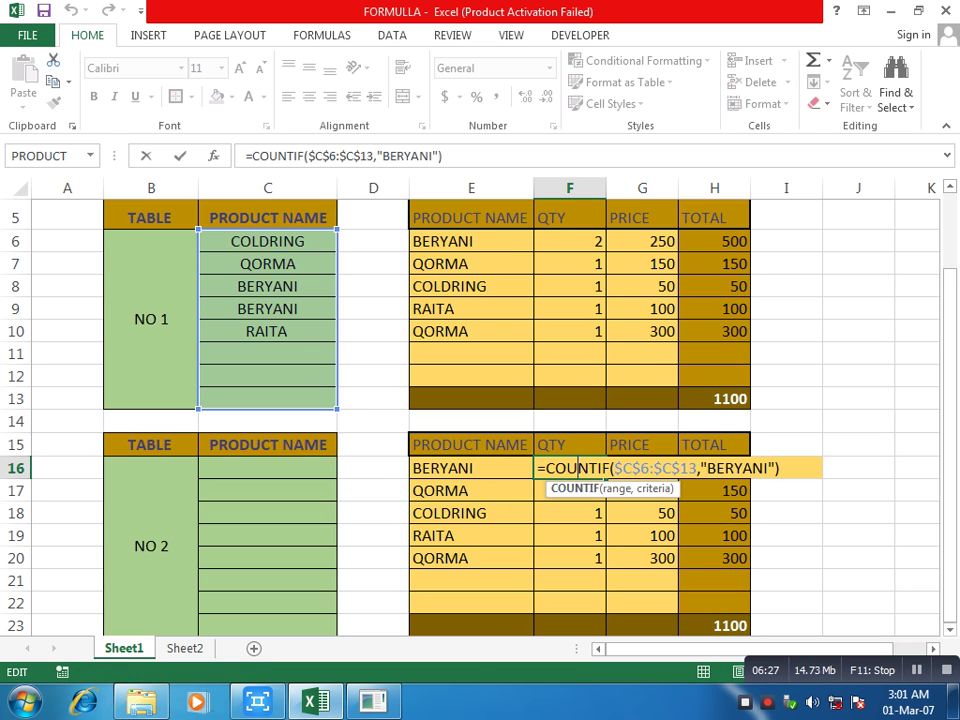
key(Escape)
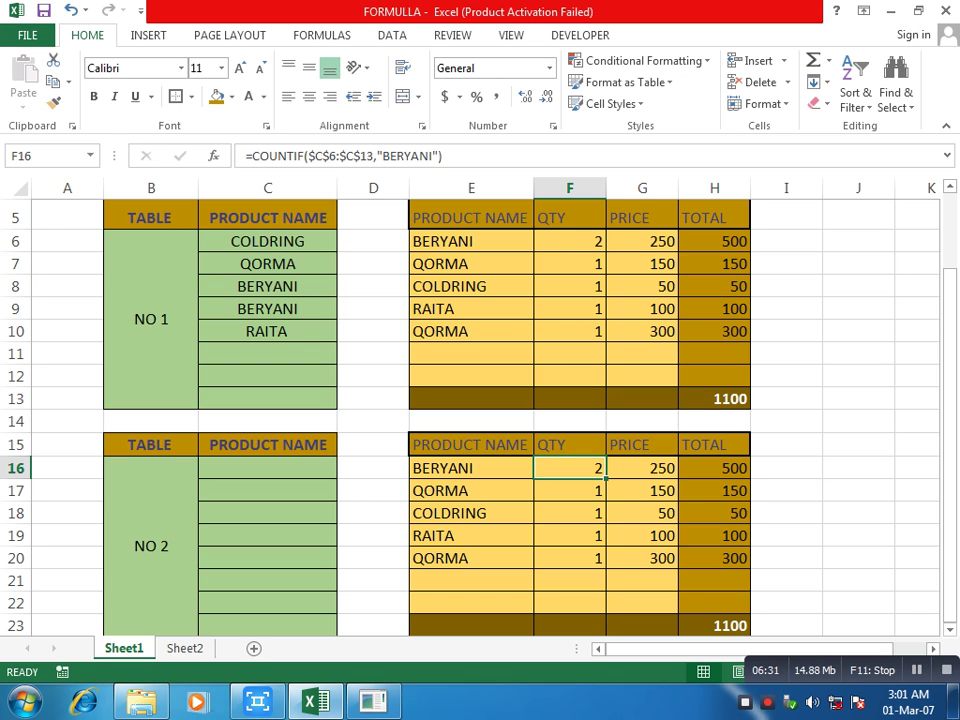
double_click(567, 468)
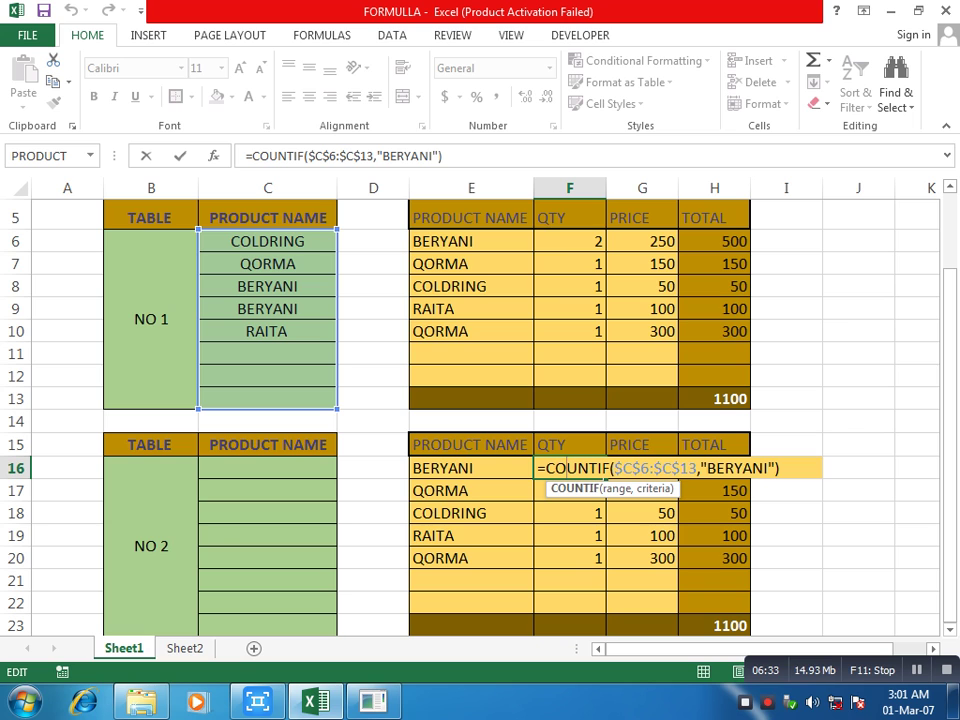
drag(337, 309, 337, 535)
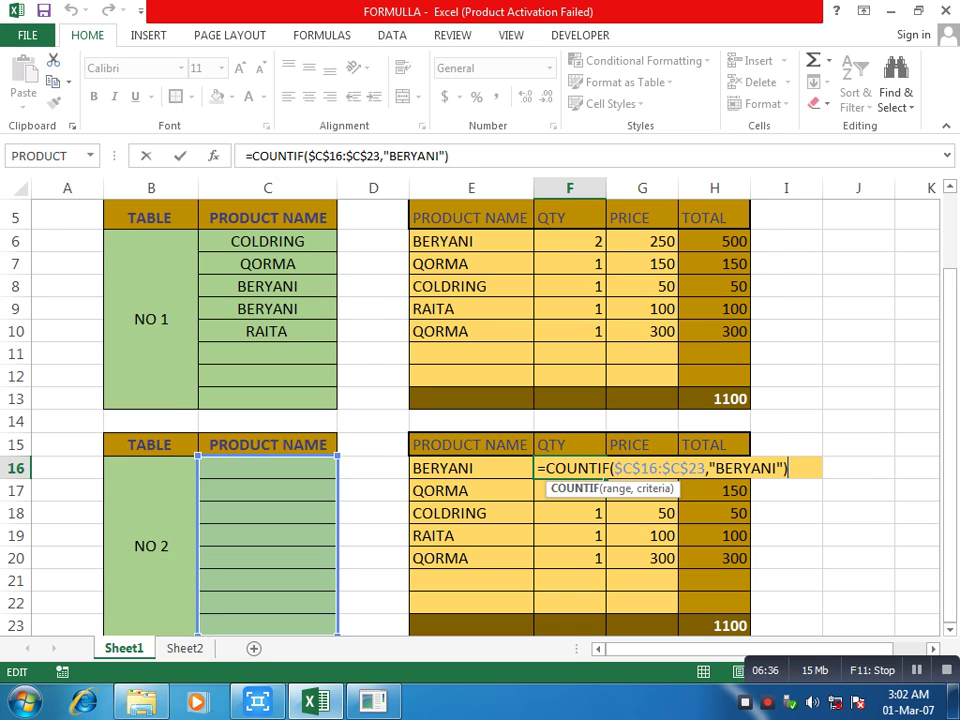
key(Return)
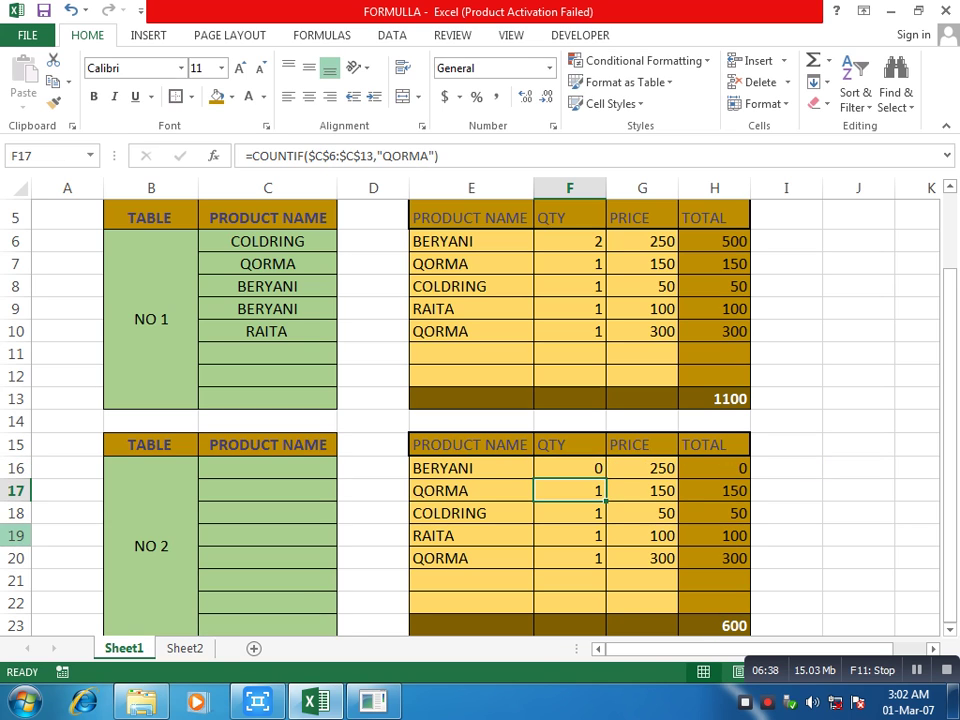
Clear the QTY cells F17:F21 and fill the F16 COUNTIF formula down through F20
drag(570, 490, 570, 580)
key(Delete)
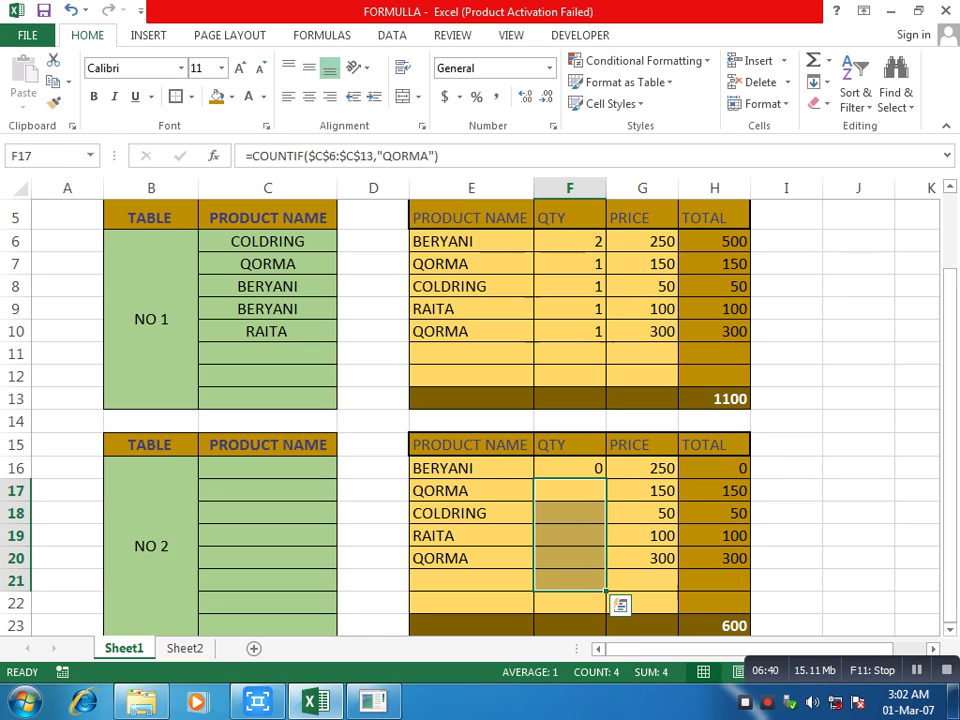
click(570, 490)
key(ctrl+d)
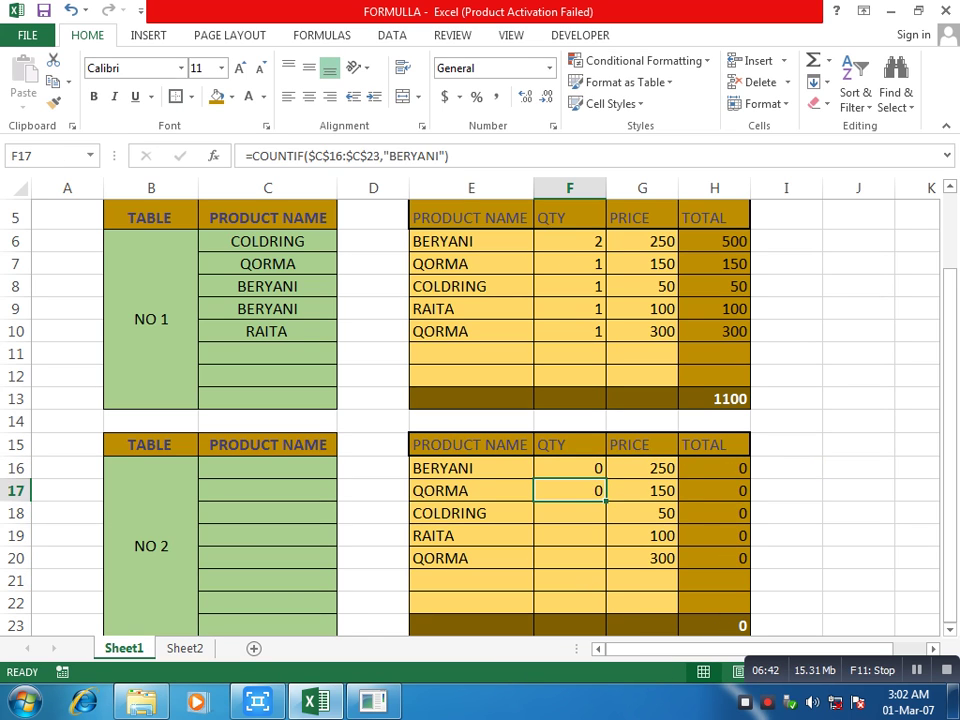
click(570, 535)
click(570, 490)
double_click(577, 490)
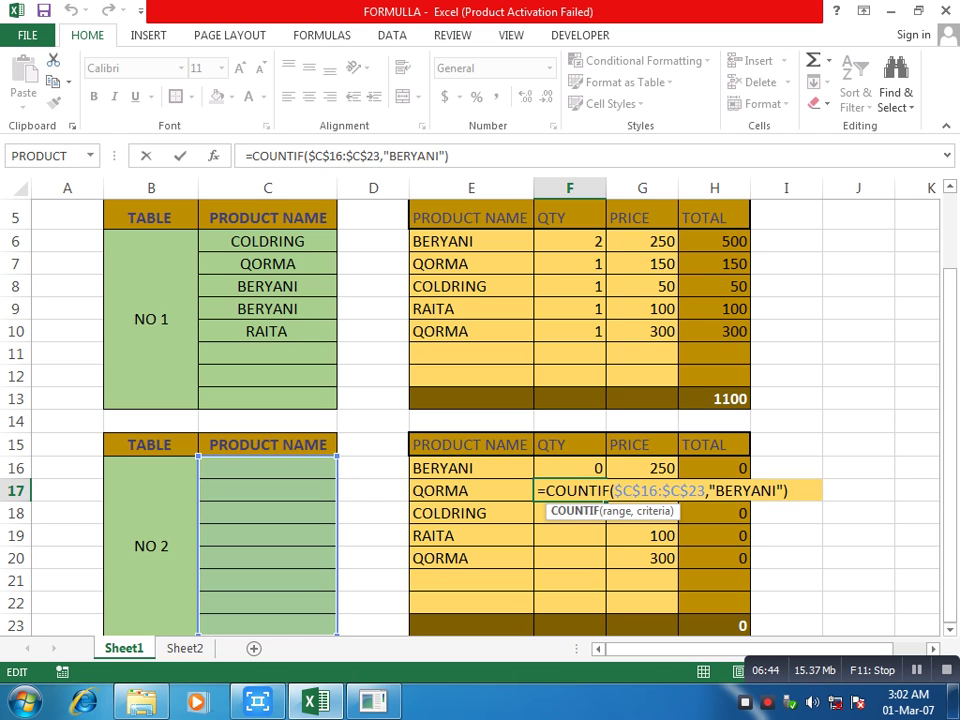
key(Escape)
key(Down)
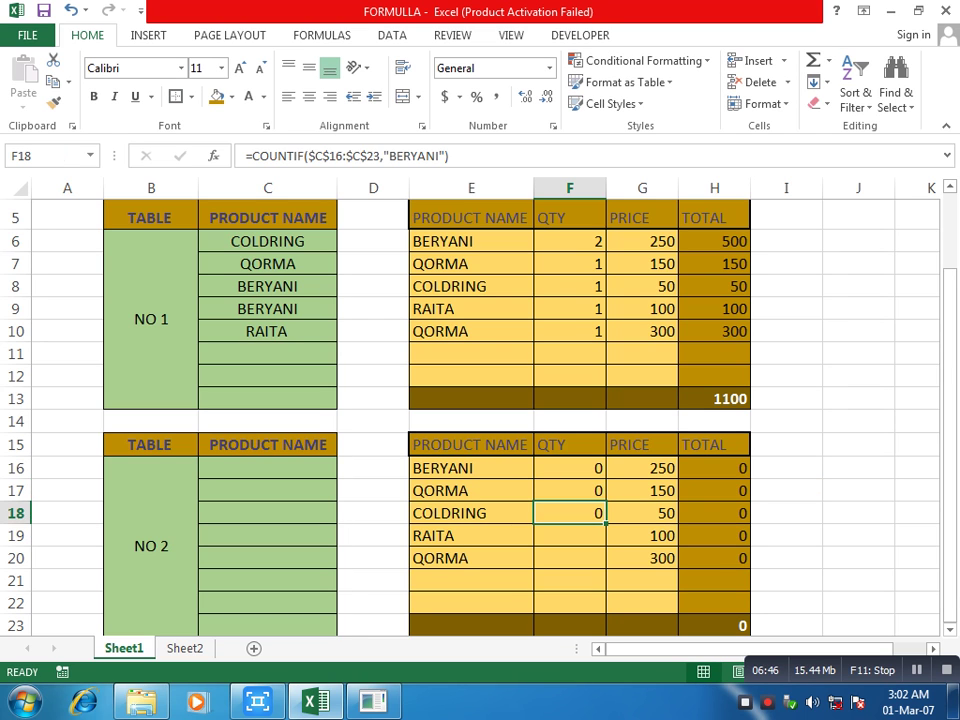
key(Down)
key(ctrl+d)
key(Down)
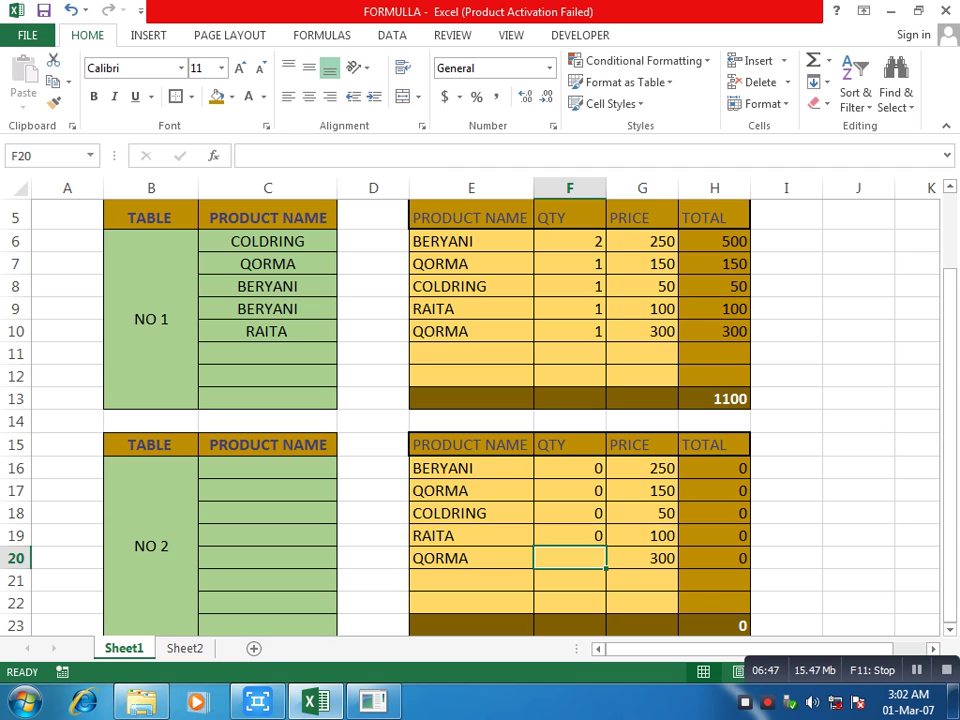
key(ctrl+d)
click(470, 535)
Choose RAITA from the drop-down list in C16 as the first NO 2 order
click(267, 468)
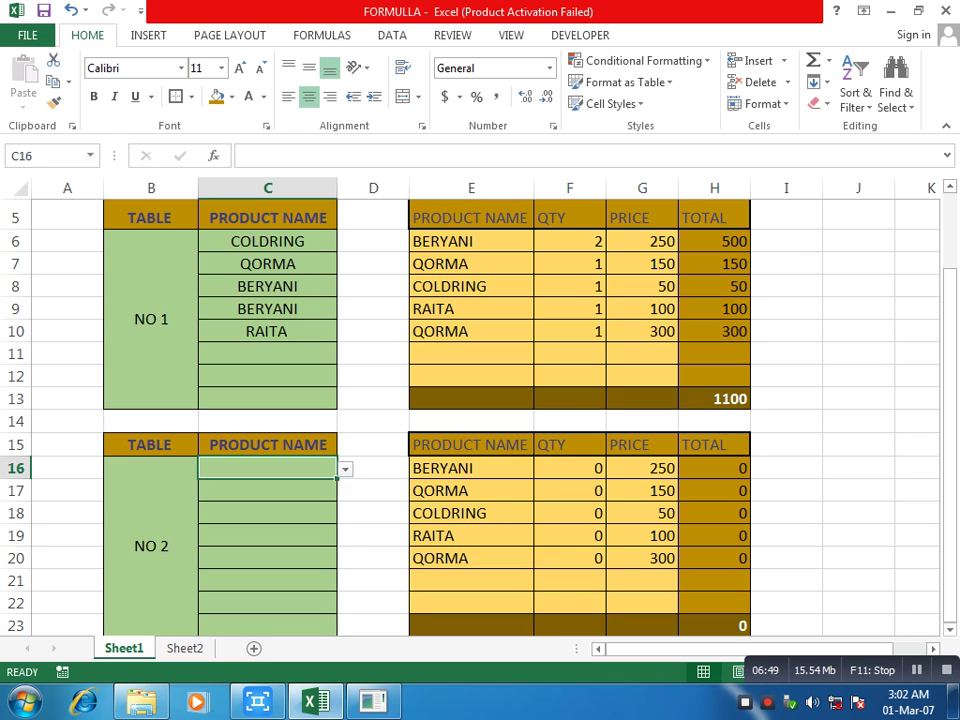
key(alt+Down)
key(Down)
key(Down)
key(Down)
key(Down)
key(Return)
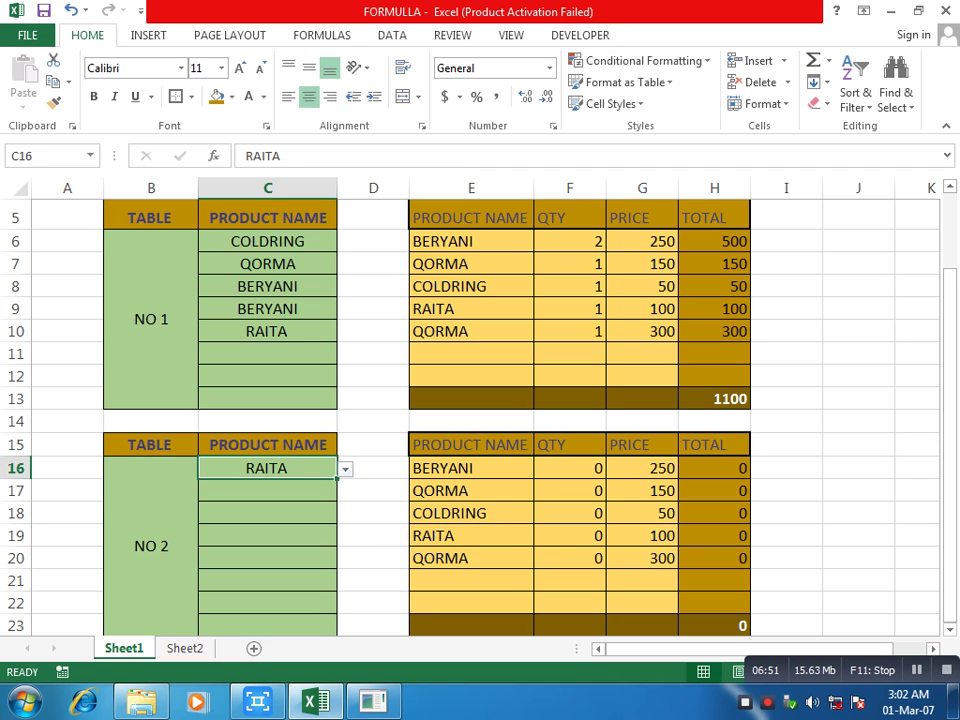
Check the COUNTIF formula in F16 and clear the QTY cells F16:F21
double_click(577, 468)
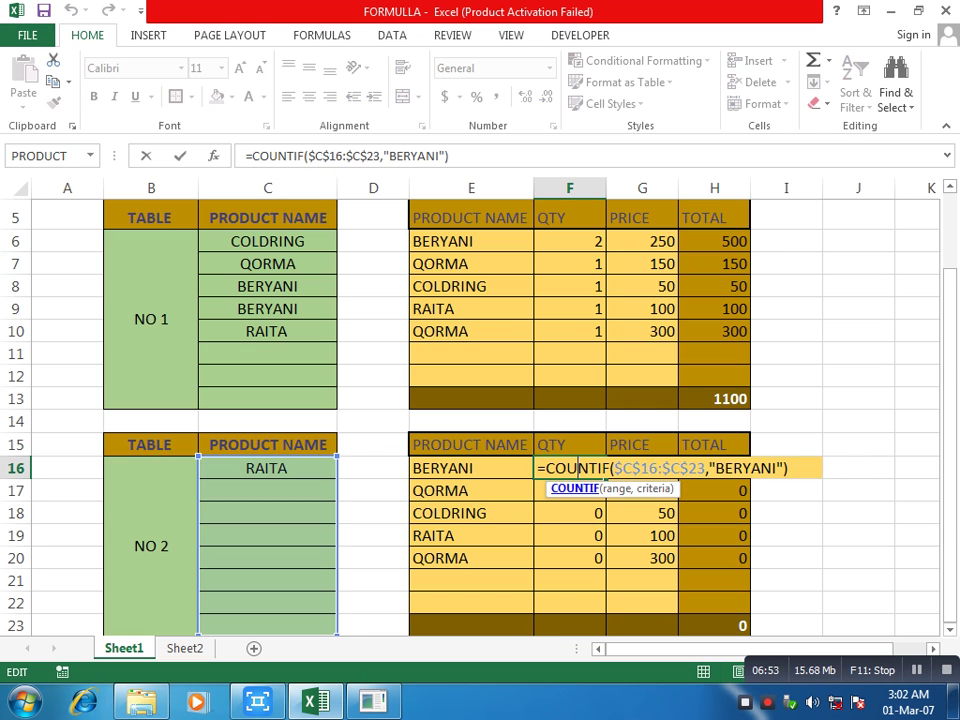
key(Return)
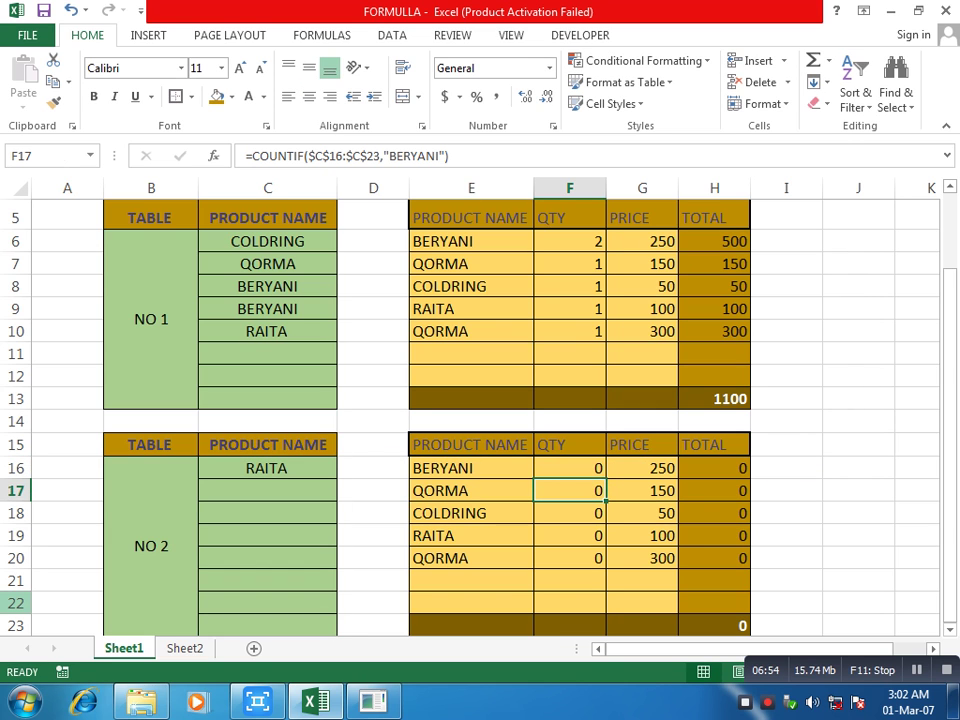
key(Down)
key(Right)
drag(570, 468, 570, 580)
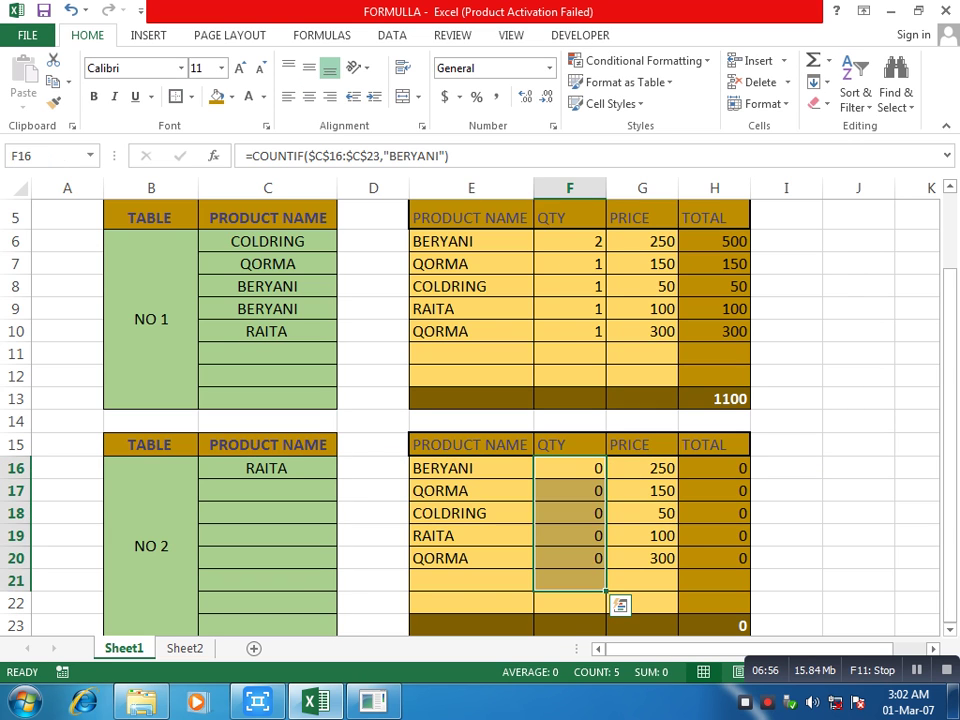
key(Delete)
Change the product in C16 to QORMA using its drop-down list
click(267, 536)
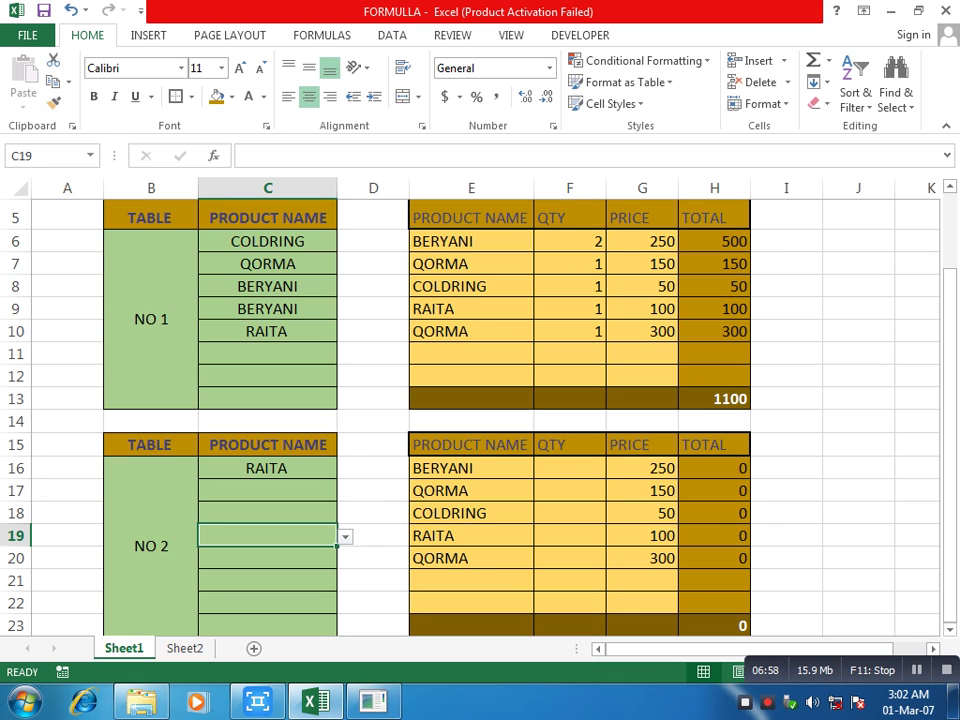
click(267, 468)
click(365, 468)
click(267, 468)
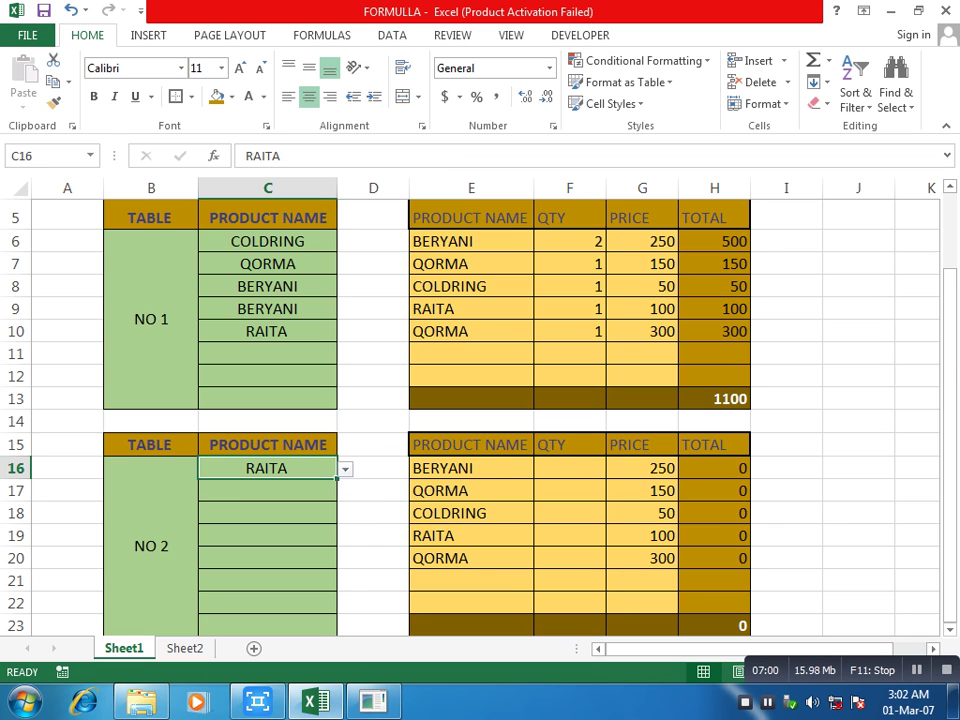
click(345, 469)
click(250, 502)
click(570, 468)
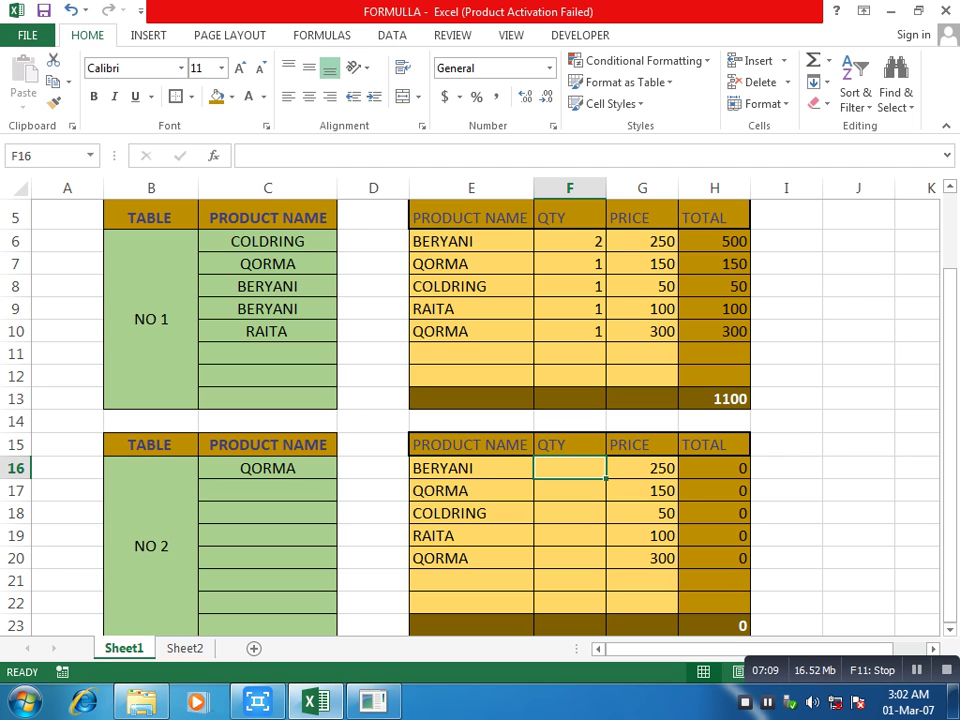
Clear the ordered product names C6:C10 from the NO 1 order table
click(714, 398)
click(268, 376)
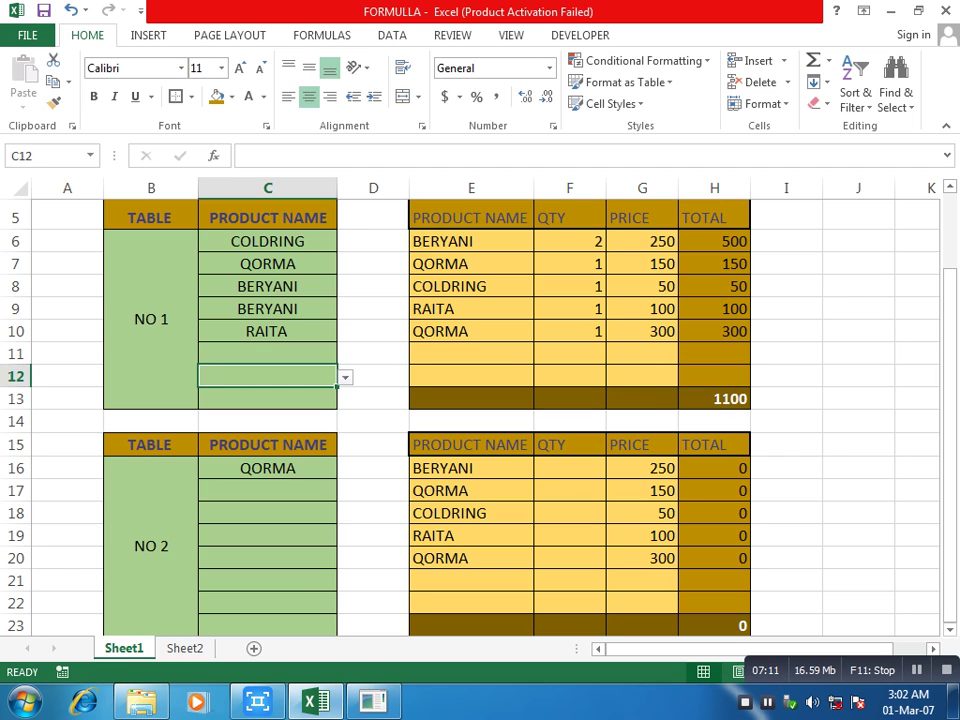
drag(268, 241, 268, 331)
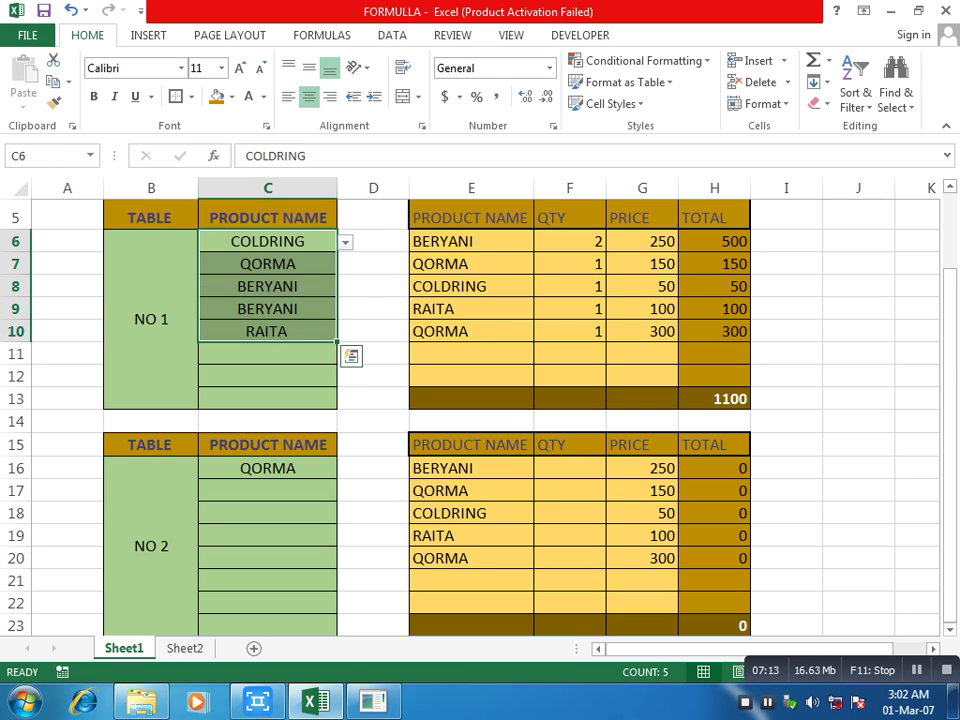
key(Delete)
click(268, 286)
Clear all contents and formatting of the copied NO 2 block in B15:I23
drag(150, 444, 786, 625)
click(714, 580)
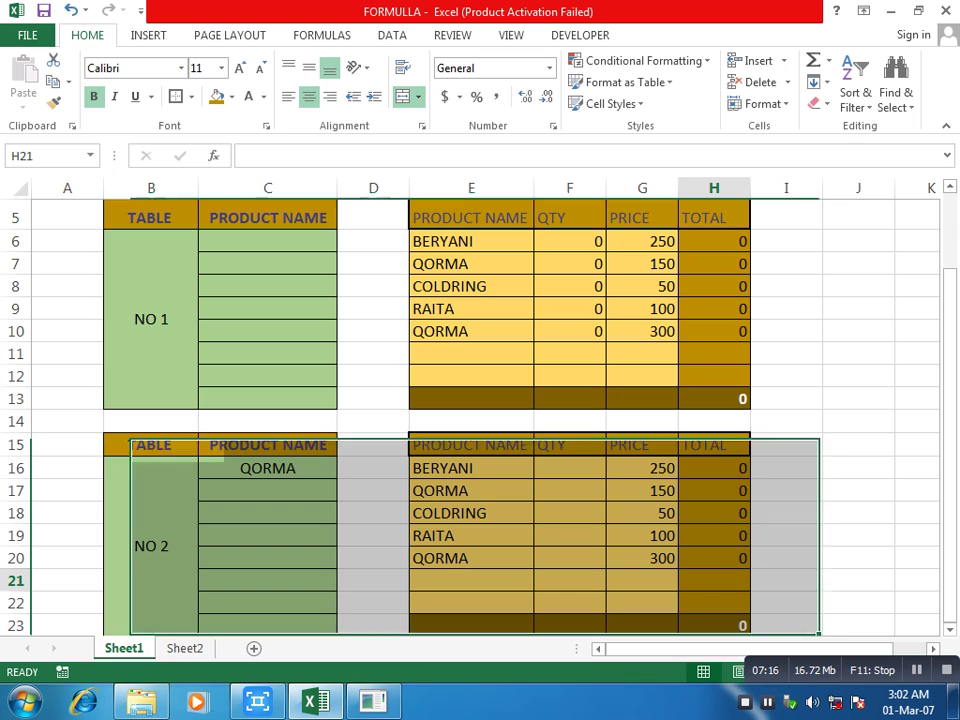
drag(150, 444, 786, 625)
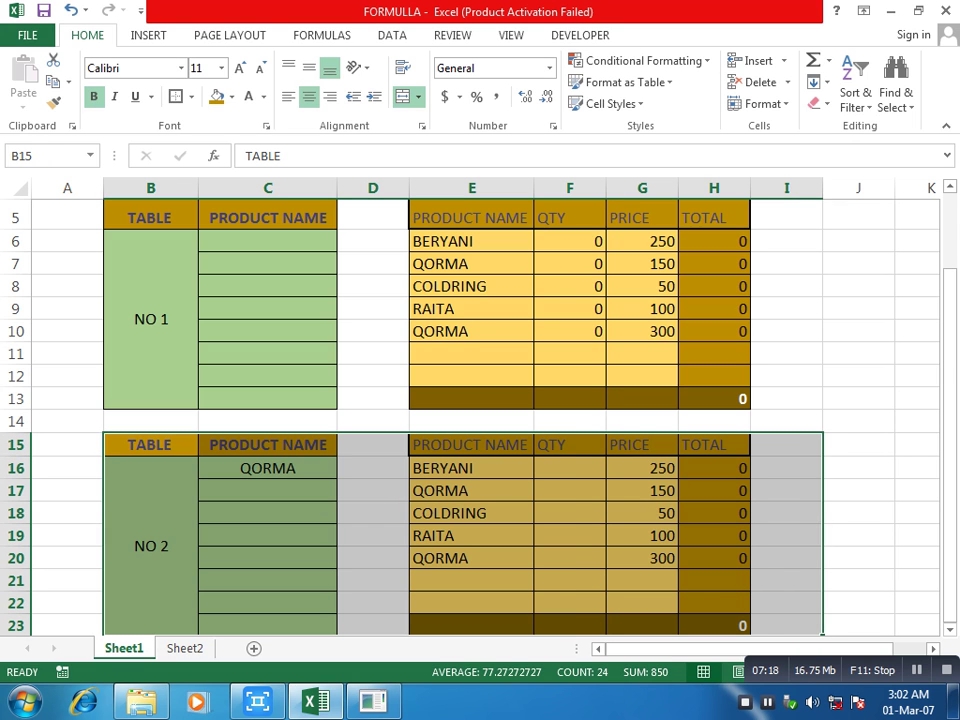
key(alt+e)
key(a)
key(a)
click(570, 557)
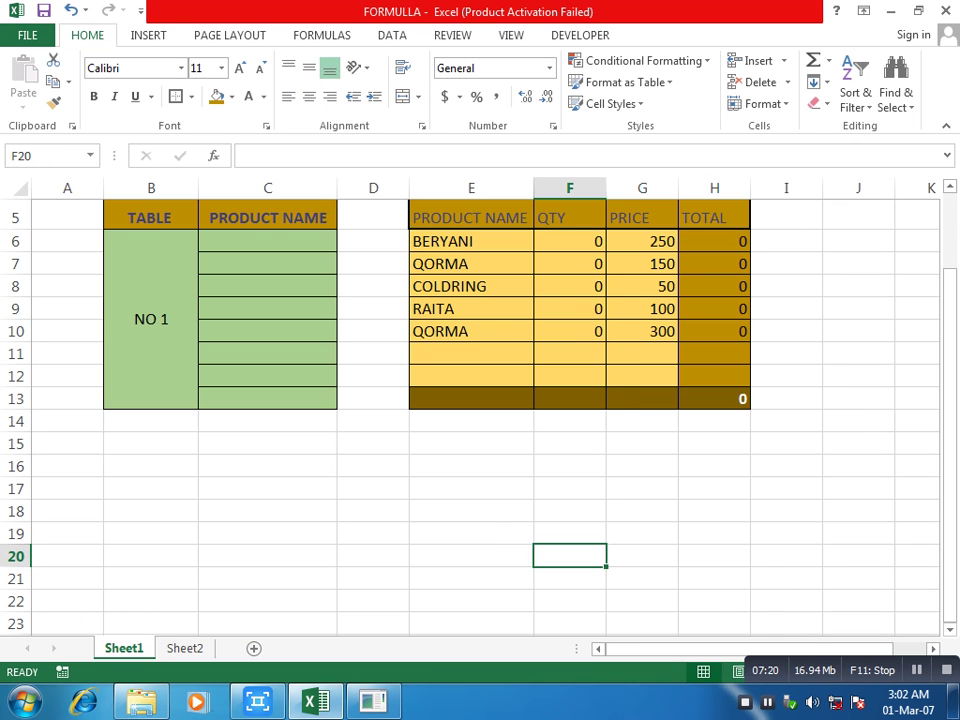
Choose COLDRING in C6 and QORMA in C7 from the product drop-down lists of the NO 1 order table
click(268, 309)
click(268, 242)
click(345, 242)
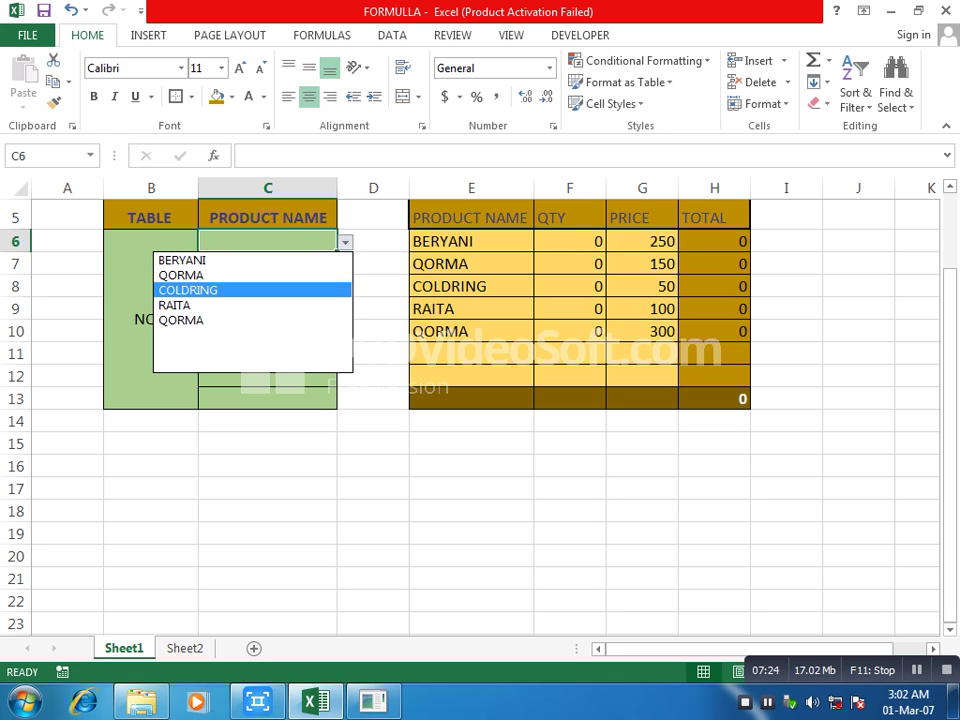
key(Return)
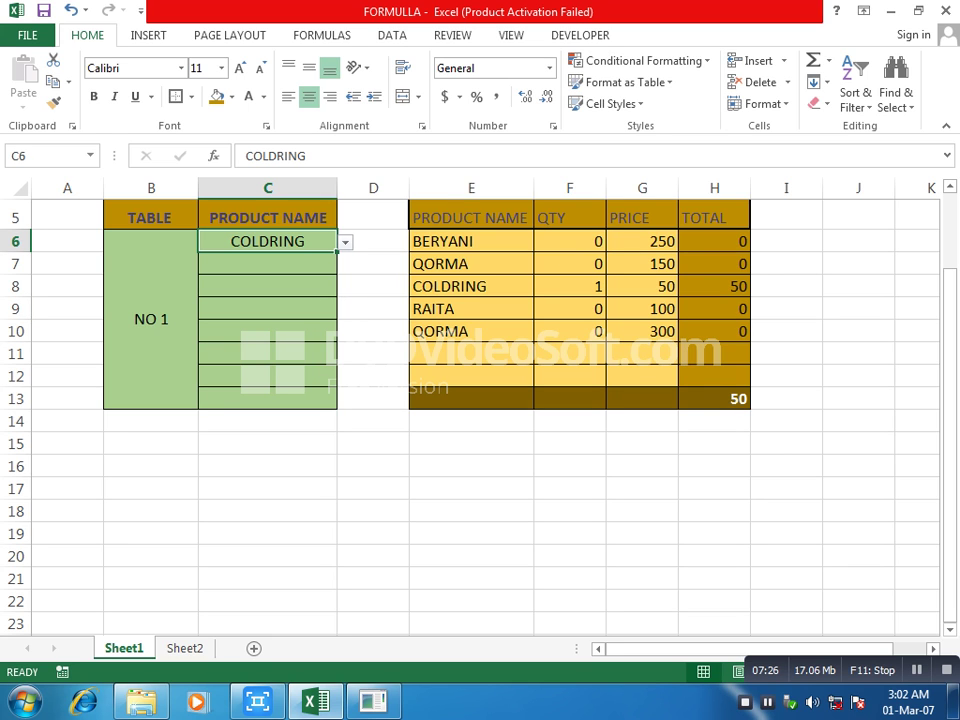
click(268, 264)
click(345, 264)
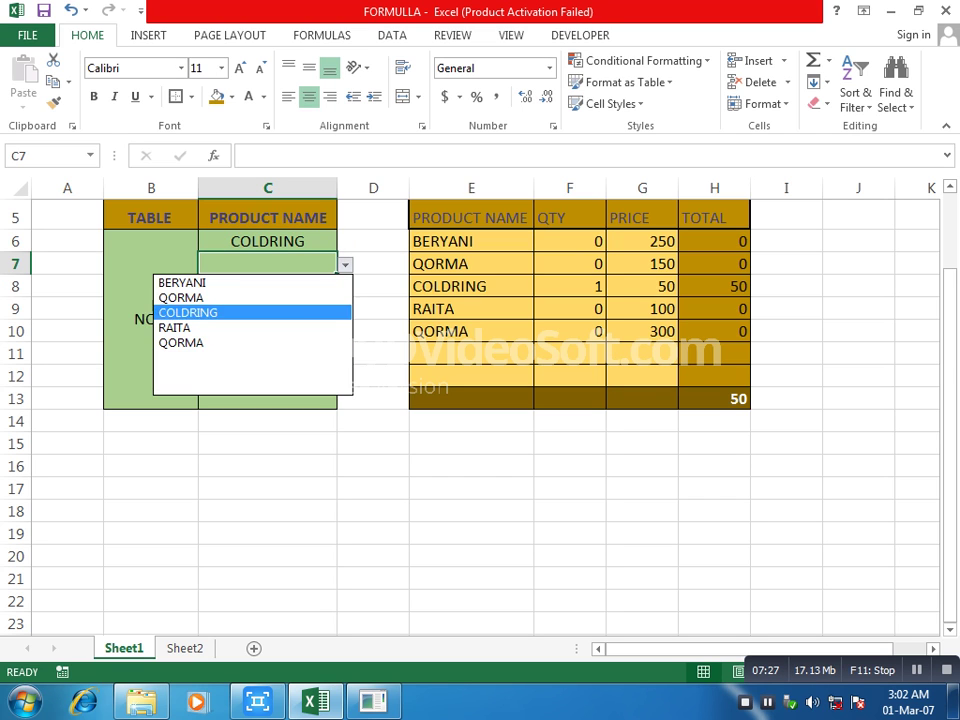
key(Up)
key(Return)
key(Return)
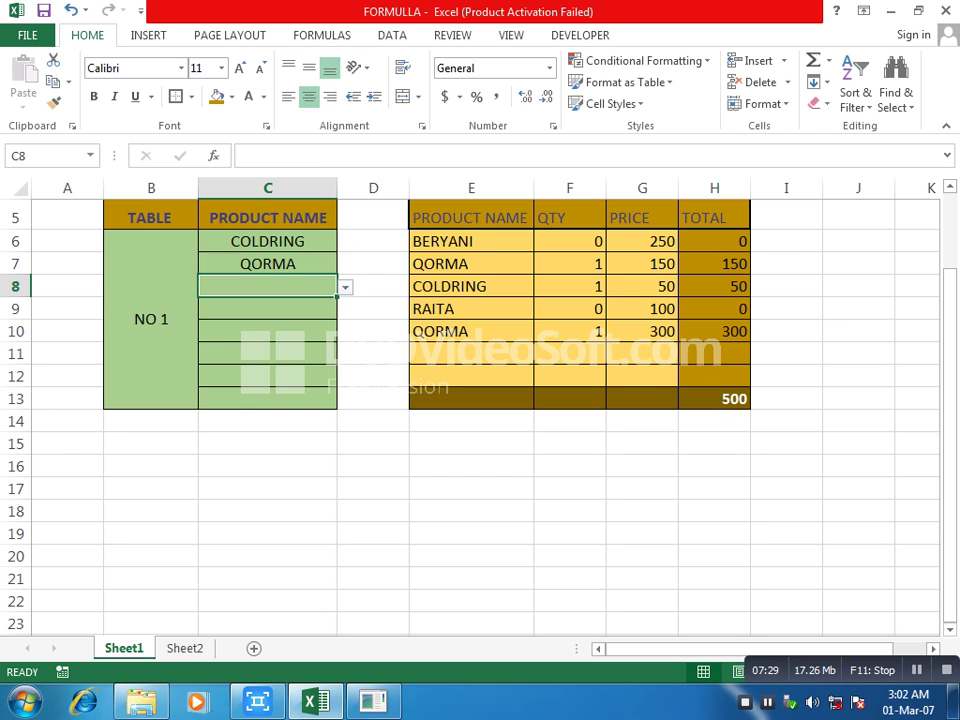
Fill C8:C10 of the NO 1 order table with BERYANI, COLDRING and RAITA from their drop-down lists
click(345, 287)
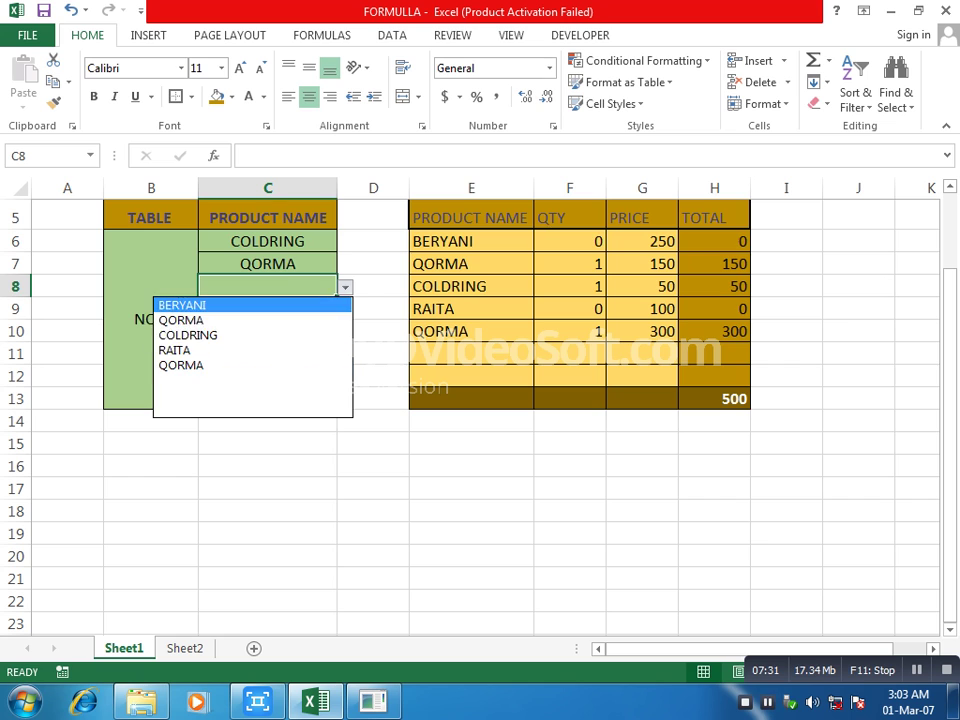
click(252, 305)
click(268, 309)
click(345, 310)
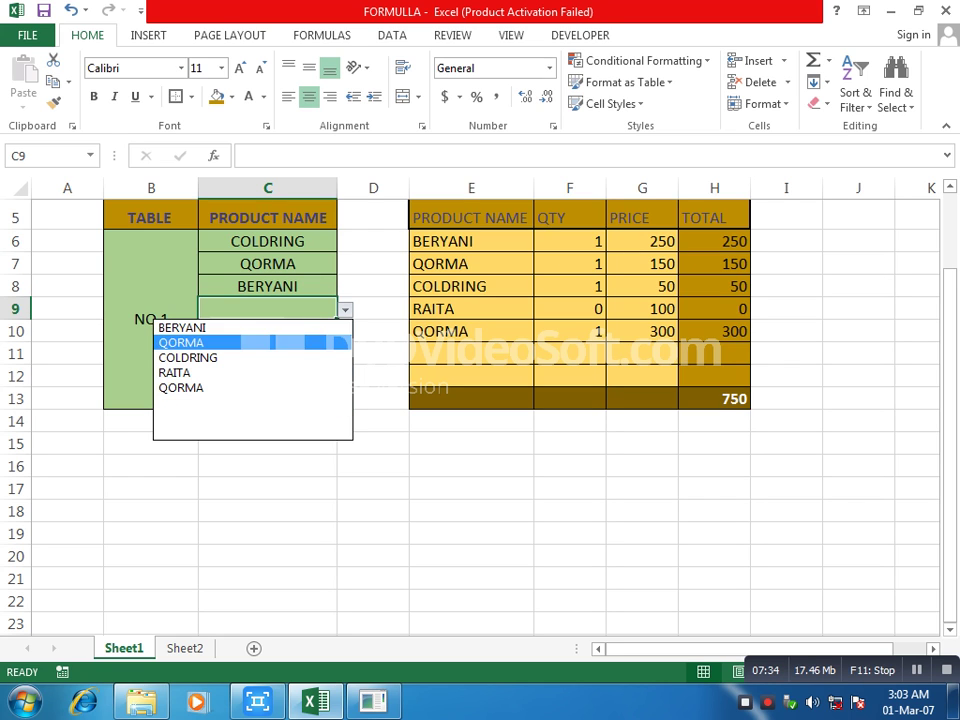
click(188, 357)
click(268, 331)
click(345, 332)
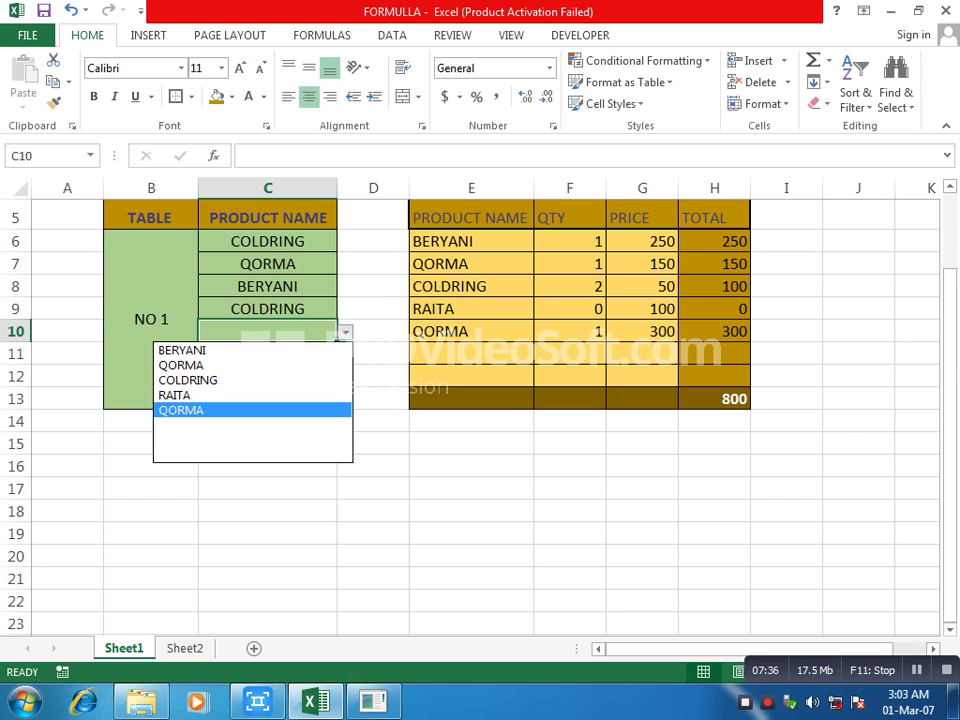
click(180, 395)
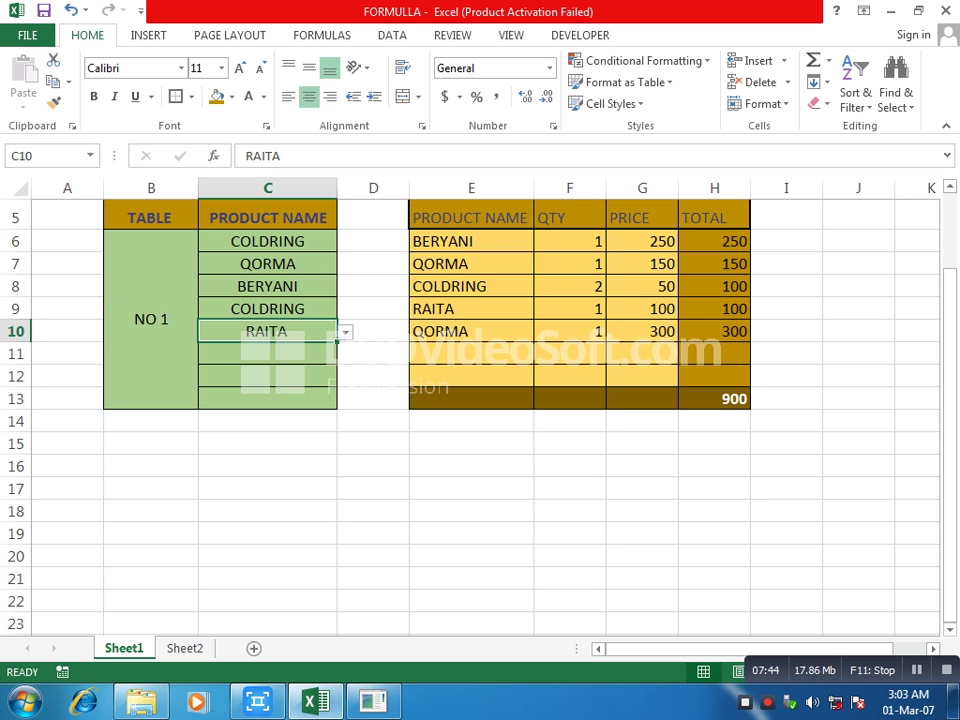
Check the grand total formula in H13 against the rows of the bill table
click(714, 377)
click(714, 398)
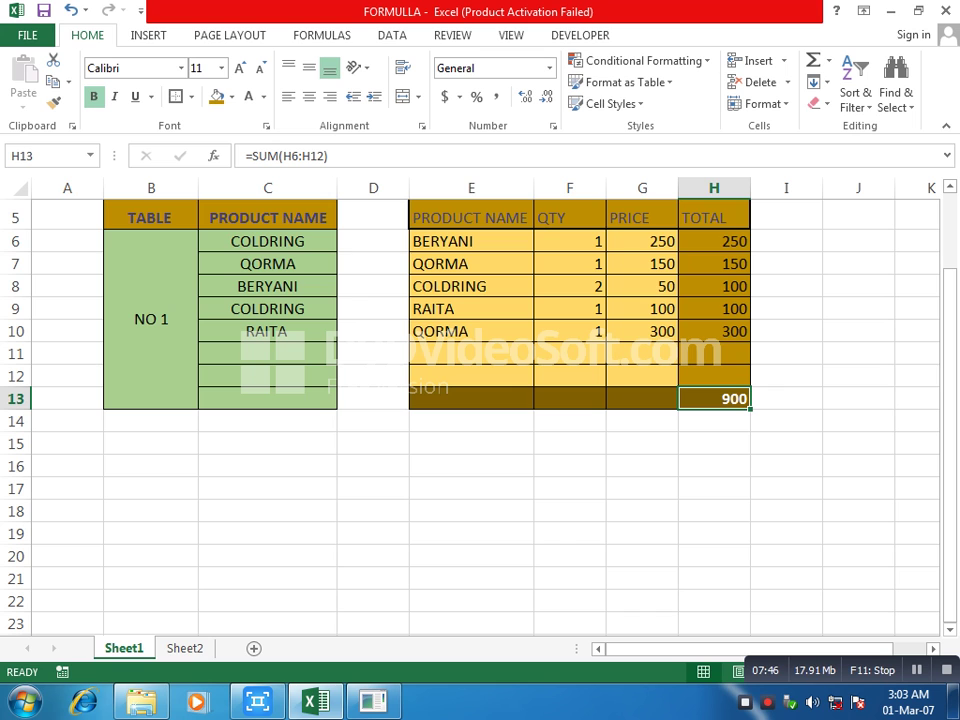
scroll(470, 400, up, 2)
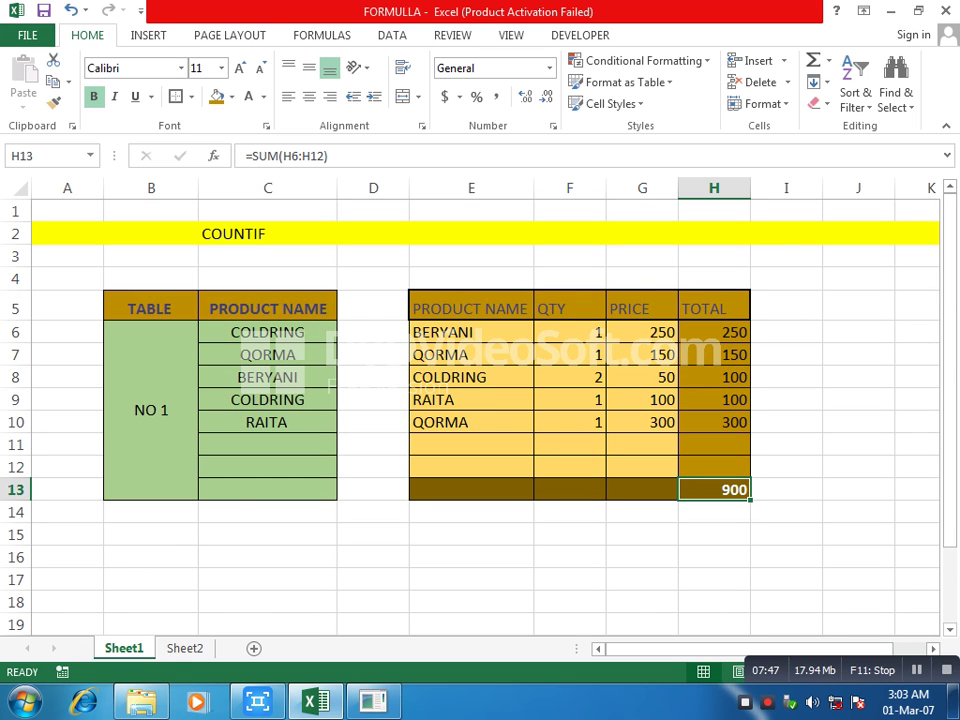